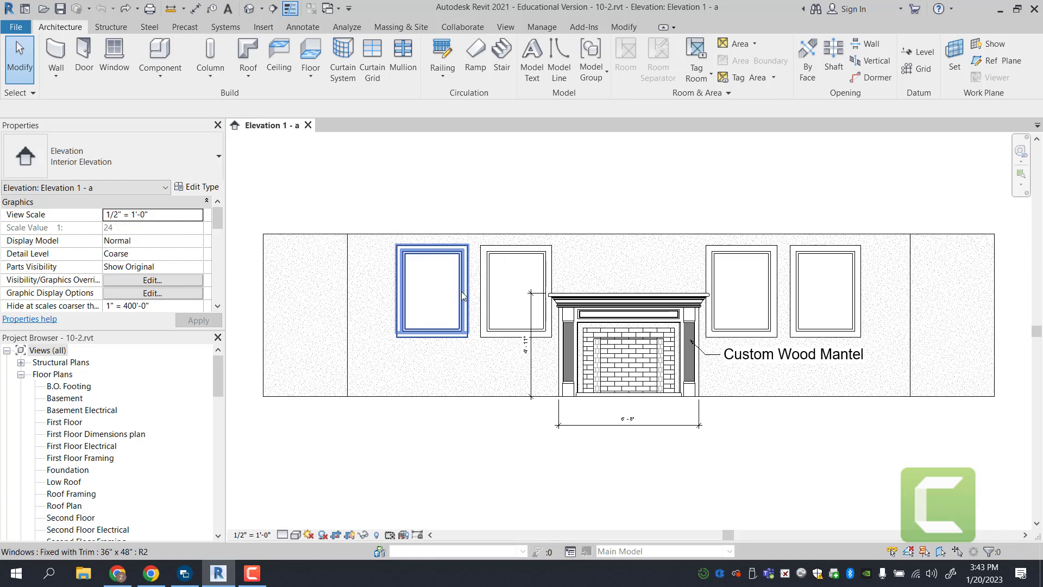
# - Change all four windows beside the fireplace to the Fixed with Trim 36" x 24" type
pyautogui.click(463, 295)
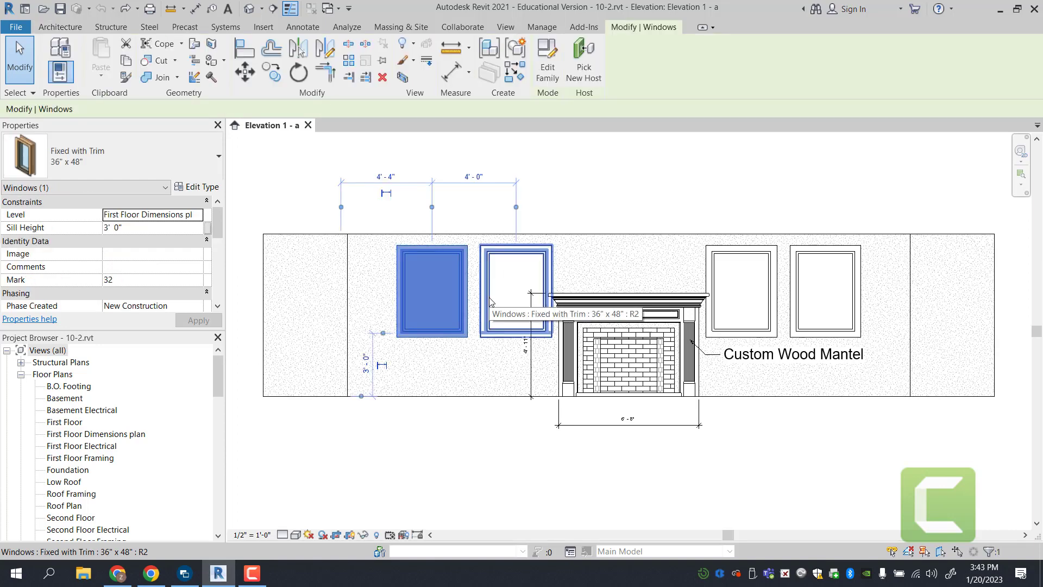
pyautogui.keyDown('ctrl'); pyautogui.click(485, 295); pyautogui.keyUp('ctrl')
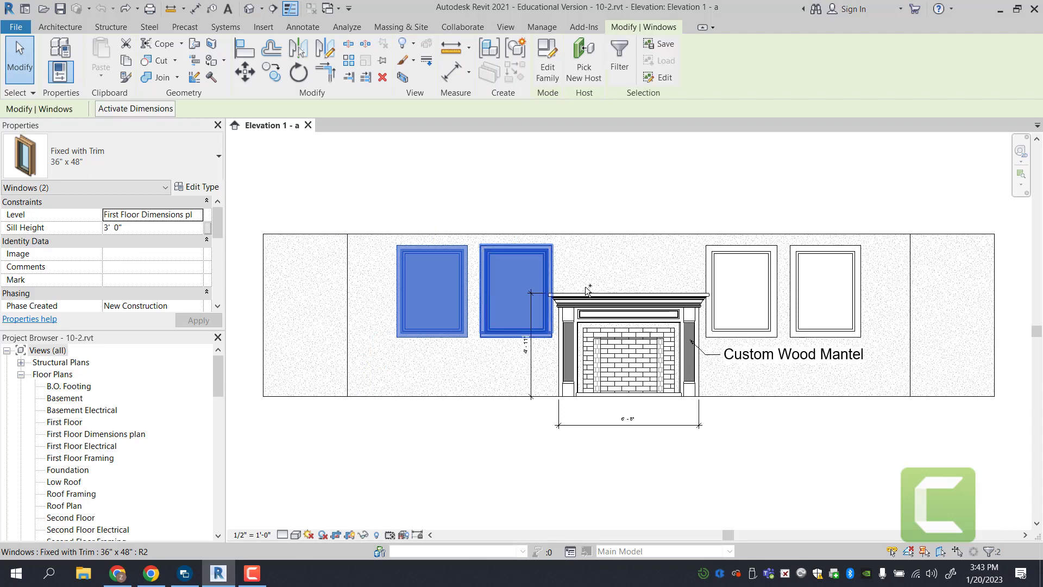
pyautogui.keyDown('ctrl'); pyautogui.click(711, 278); pyautogui.keyUp('ctrl')
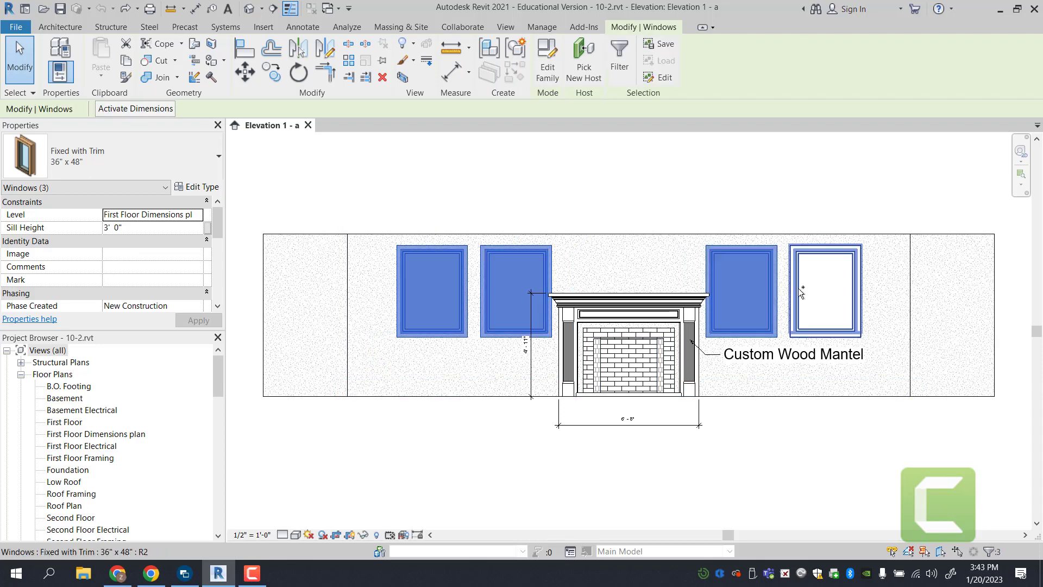
pyautogui.keyDown('ctrl'); pyautogui.click(798, 288); pyautogui.keyUp('ctrl')
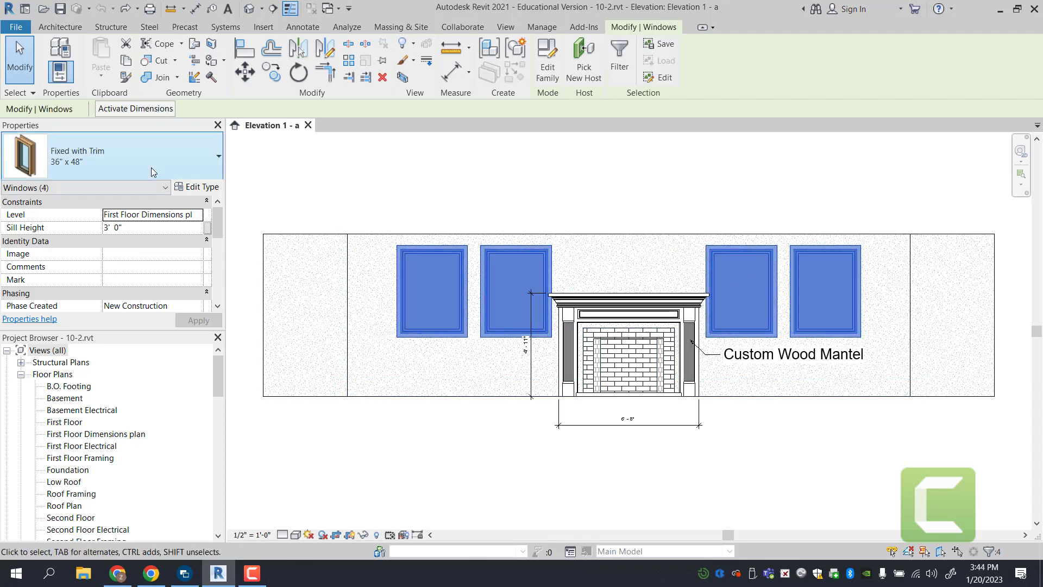
pyautogui.click(96, 165)
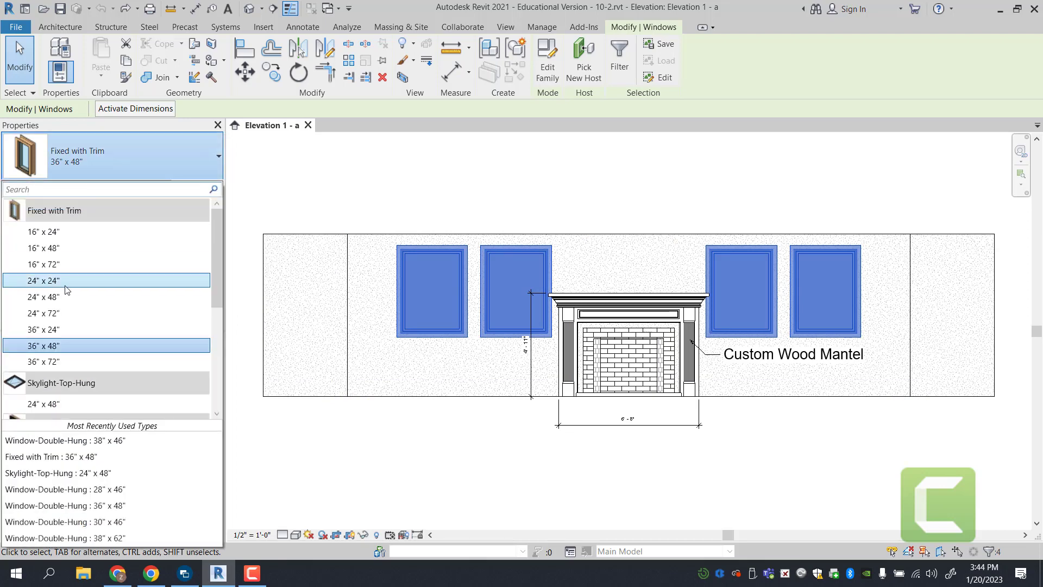
pyautogui.moveTo(69, 332)
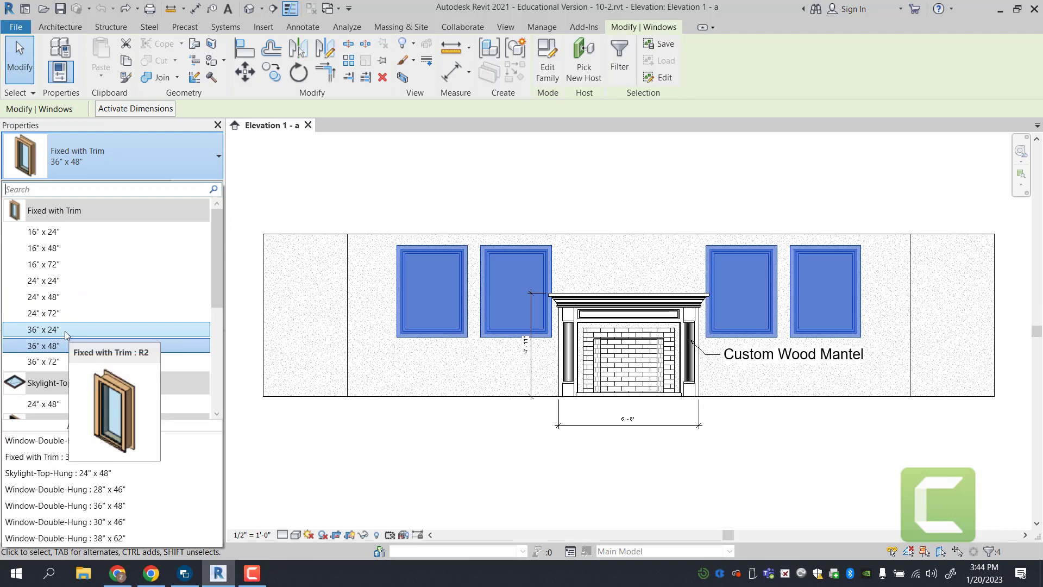
pyautogui.click(65, 331)
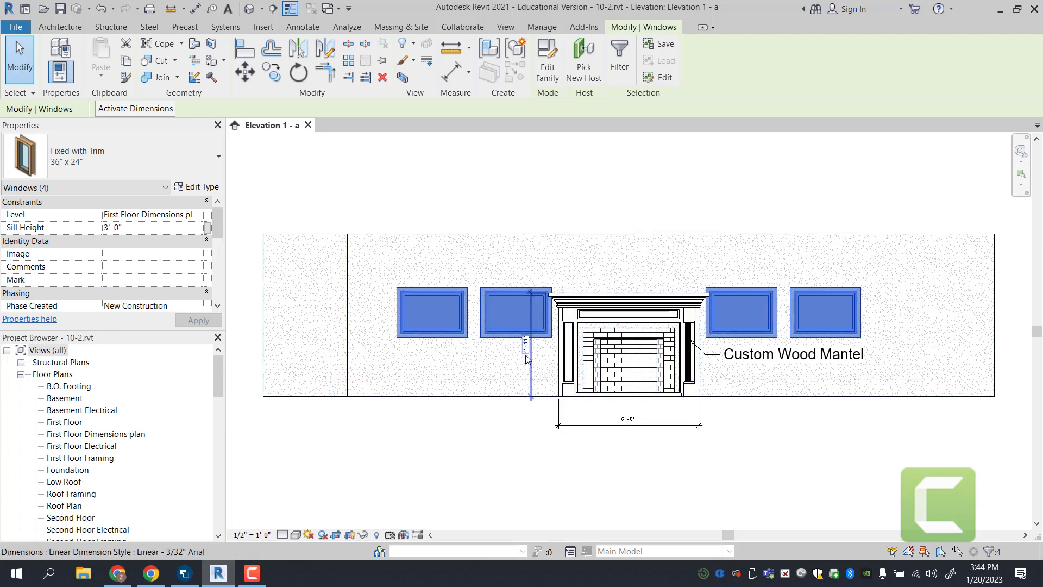
# - Set the sill height of the four windows to 4' 11"
pyautogui.click(108, 229)
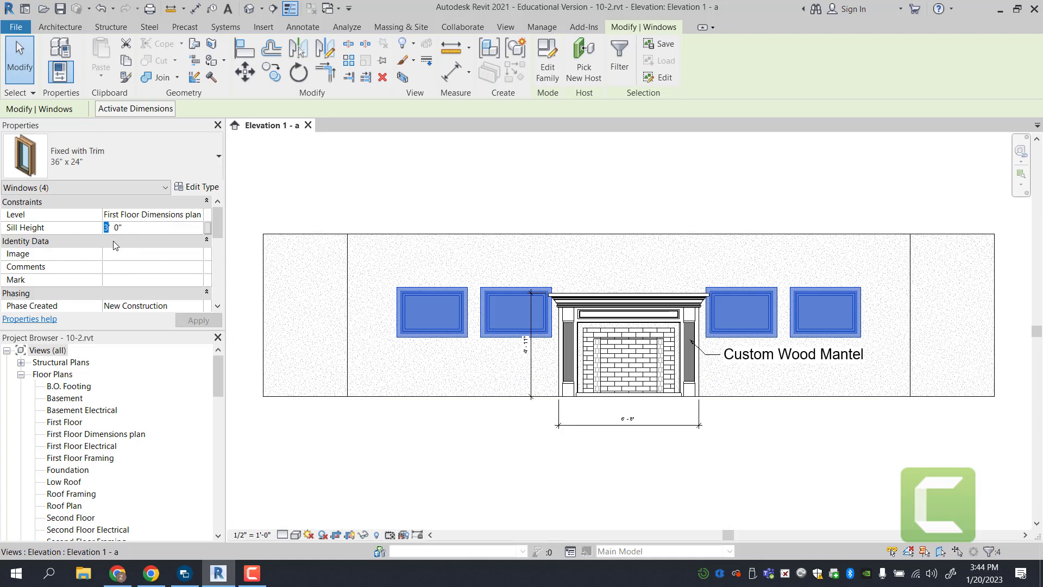
pyautogui.write("4'  ")
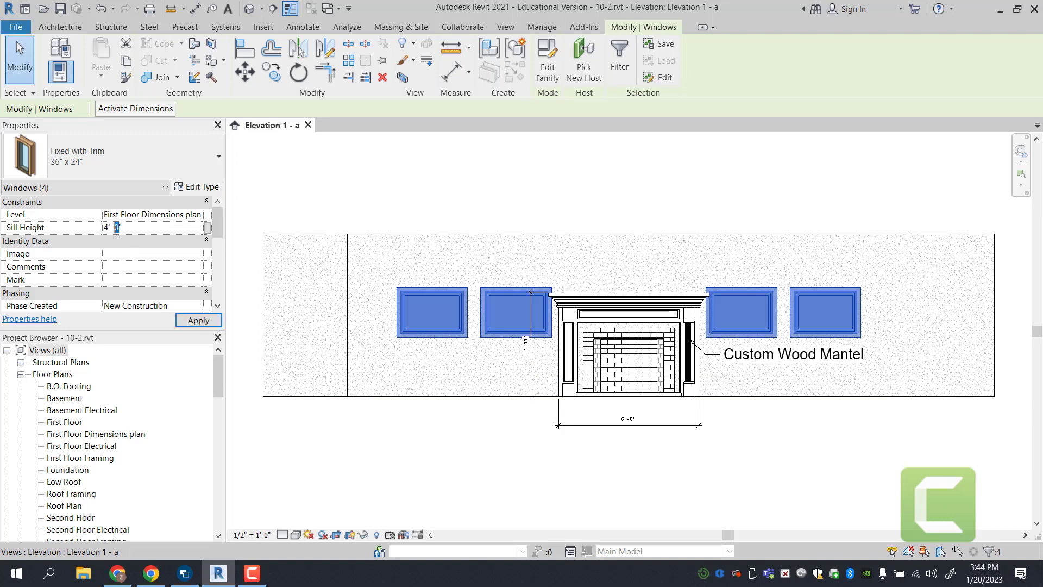
pyautogui.write('11')
pyautogui.click(190, 322)
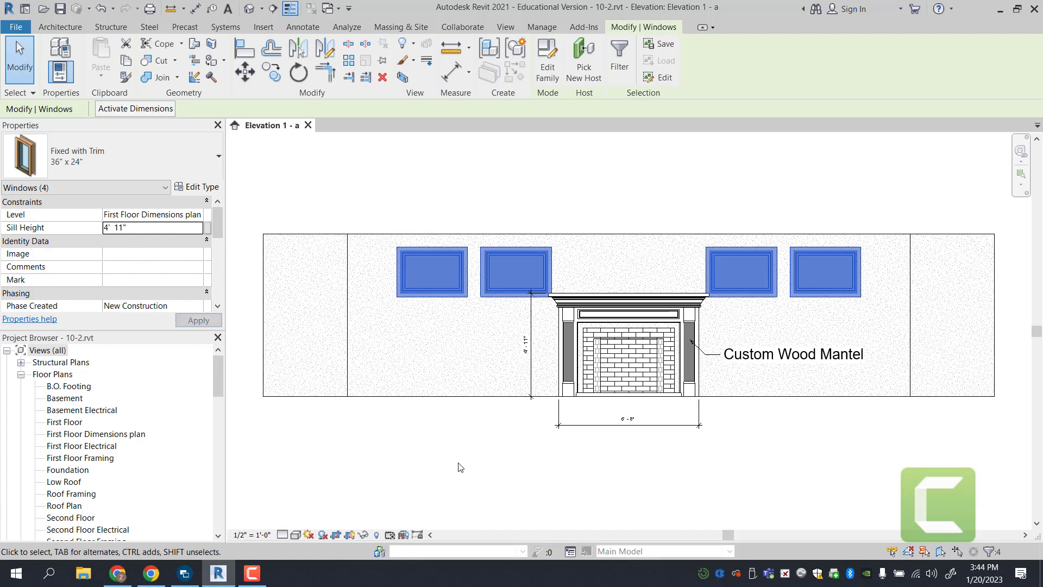
pyautogui.click(475, 476)
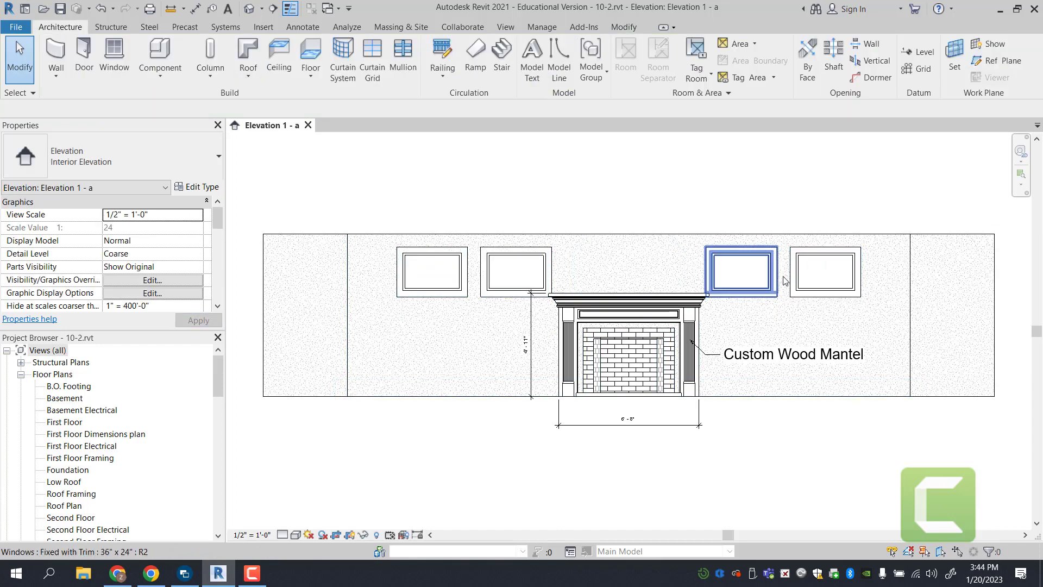
# - Move the window pairs on both sides of the fireplace slightly outward, away from the mantel
pyautogui.click(822, 282)
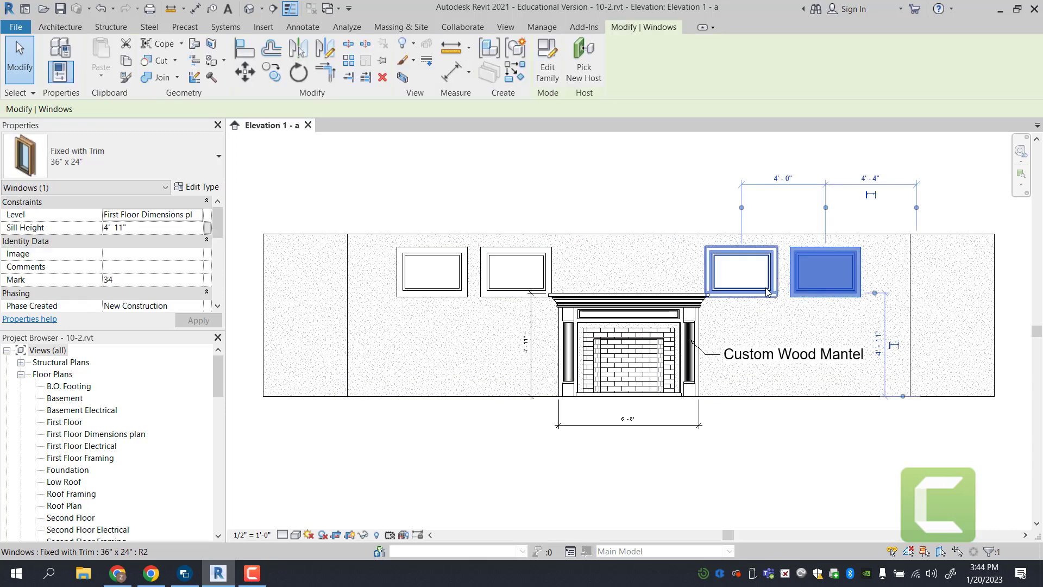
pyautogui.click(771, 293)
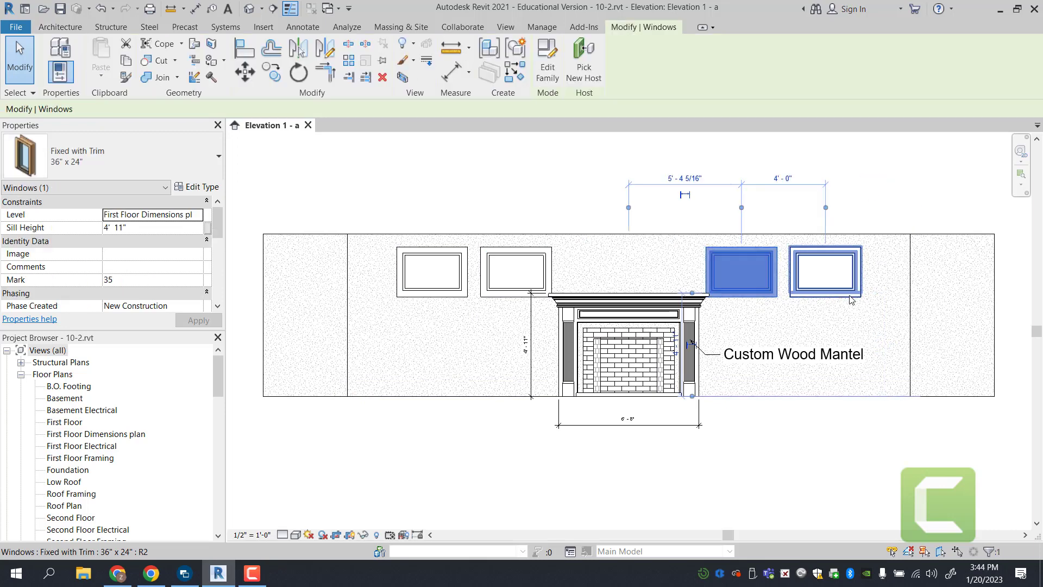
pyautogui.click(831, 296)
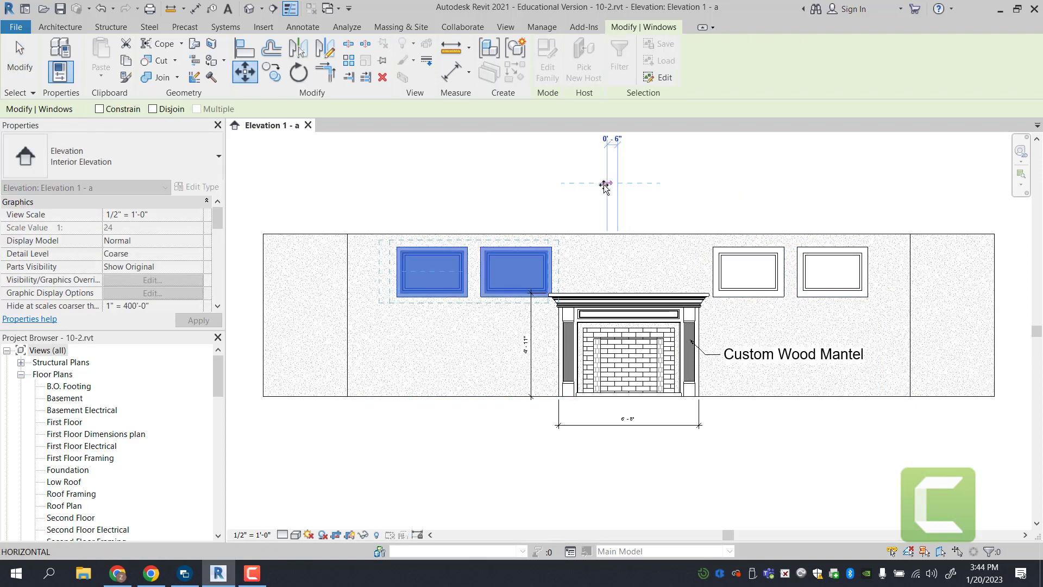
pyautogui.press('Escape')
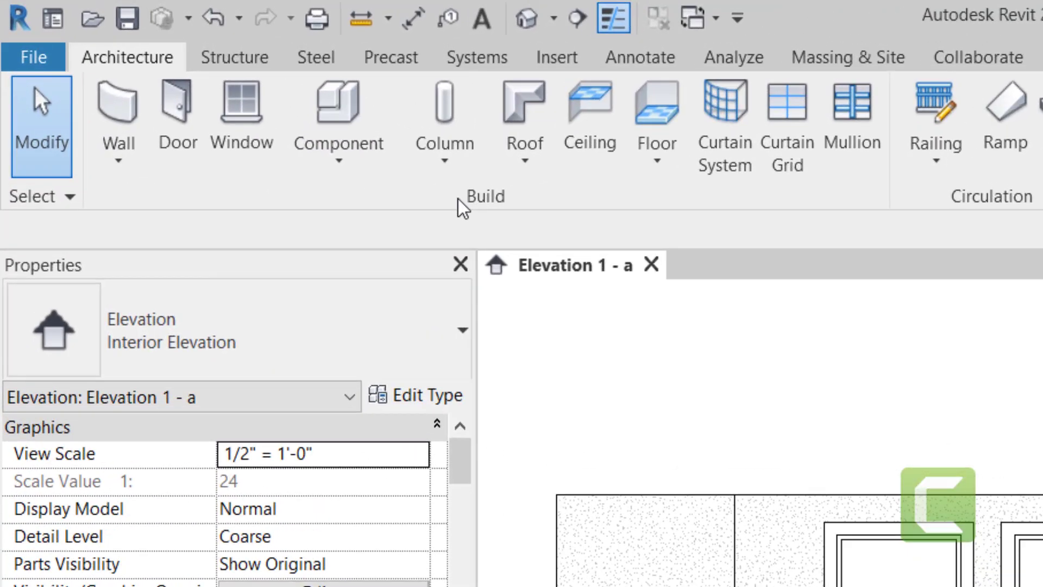
# - Place a 36" x 80" Door-Exterior-Single-Entry-Half Flat Glass-Wood_Clad in the elevation's far-left wall section, deleting the invalid dimensions
pyautogui.click(177, 127)
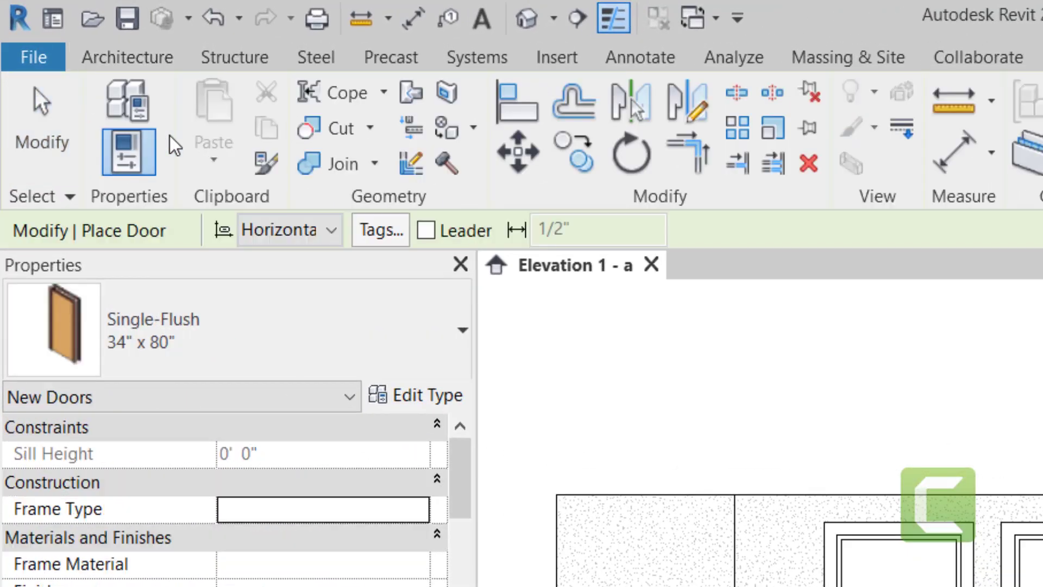
pyautogui.click(228, 347)
pyautogui.scroll(5, 245, 489)
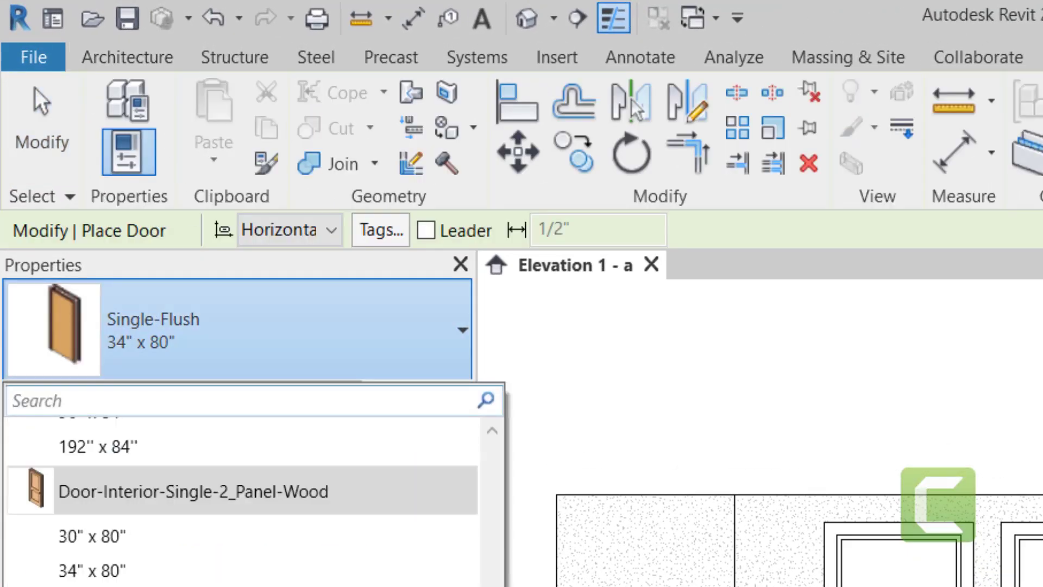
pyautogui.scroll(3, 244, 489)
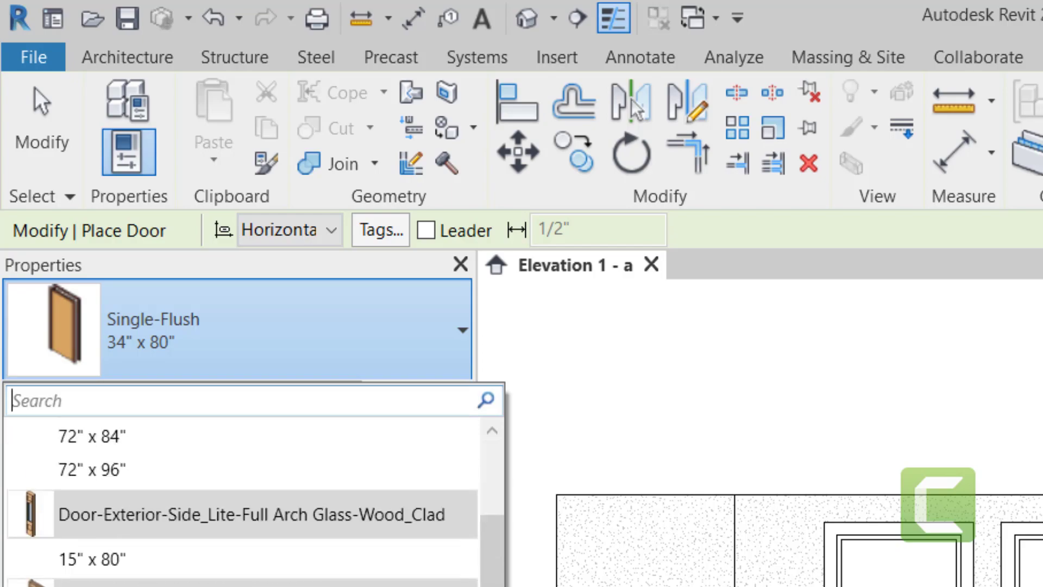
pyautogui.click(114, 586)
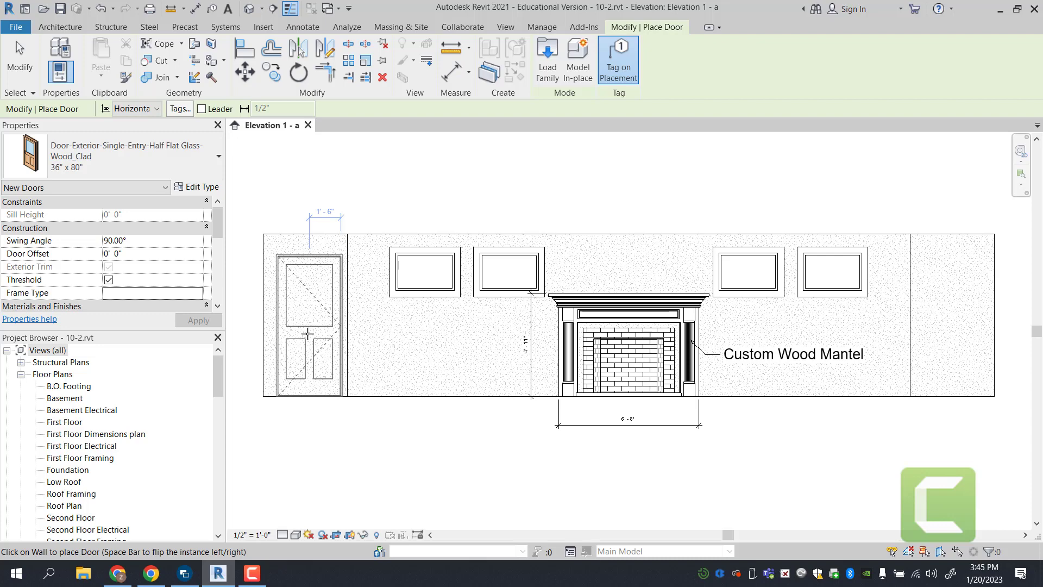
pyautogui.click(308, 333)
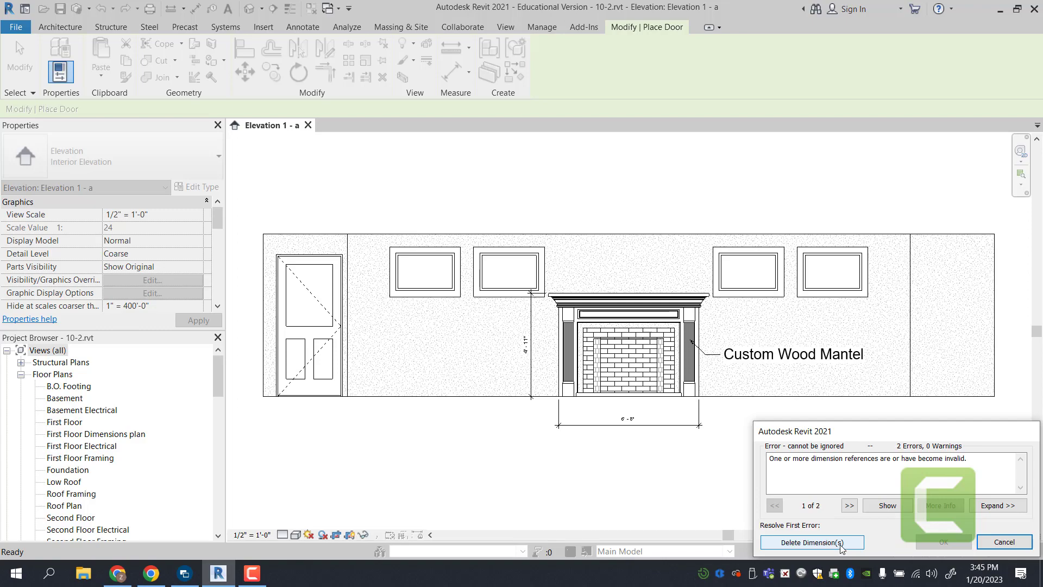
pyautogui.click(841, 544)
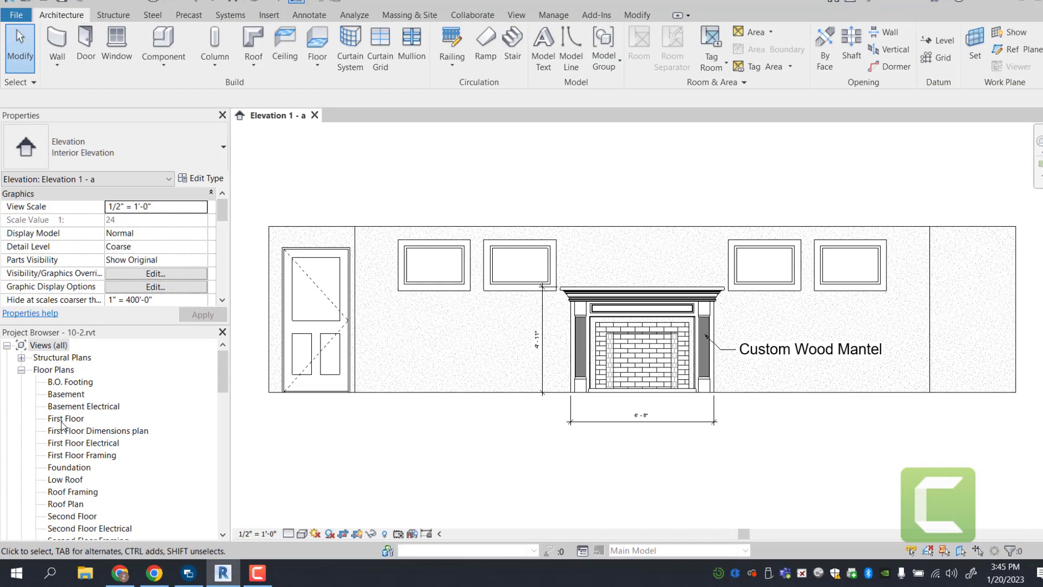
# - In the First Floor plan, set the new exterior door's center distance from the lower inside wall corner to 2'-0"
pyautogui.doubleClick(61, 423)
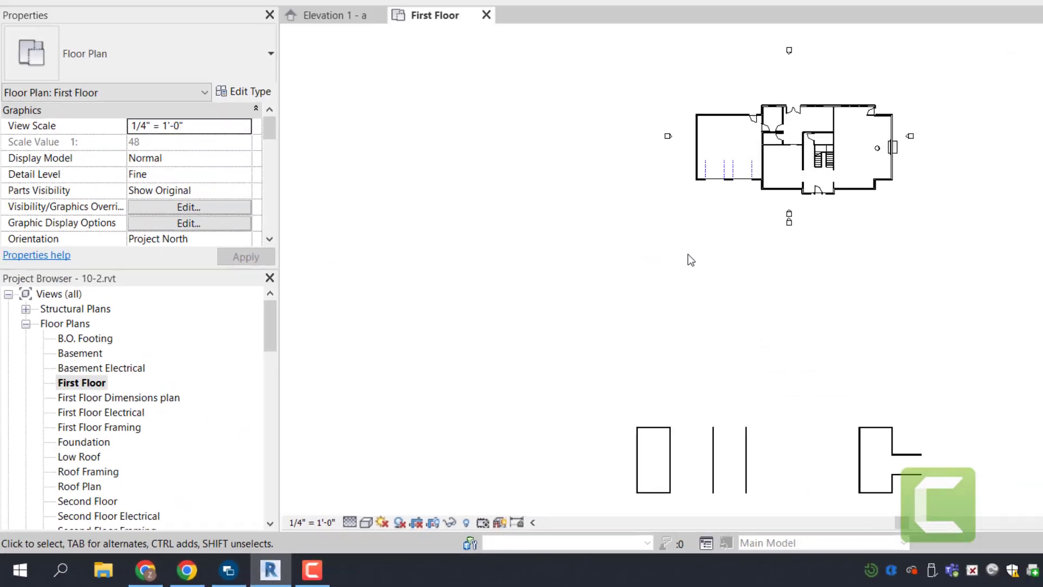
pyautogui.scroll(10, 707, 234)
pyautogui.scroll(2, 699, 230)
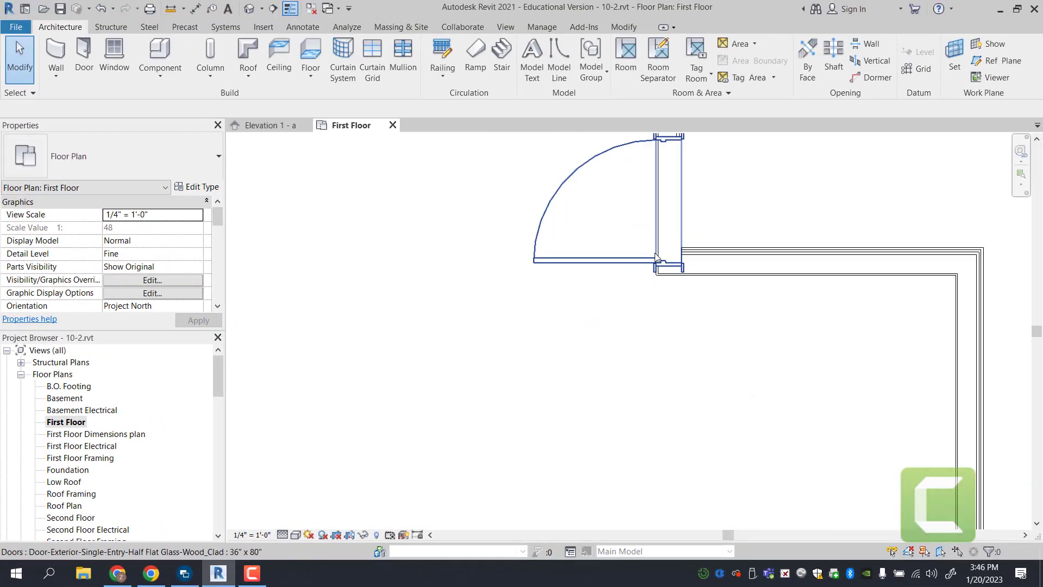
pyautogui.scroll(-2, 679, 223)
pyautogui.scroll(2, 707, 312)
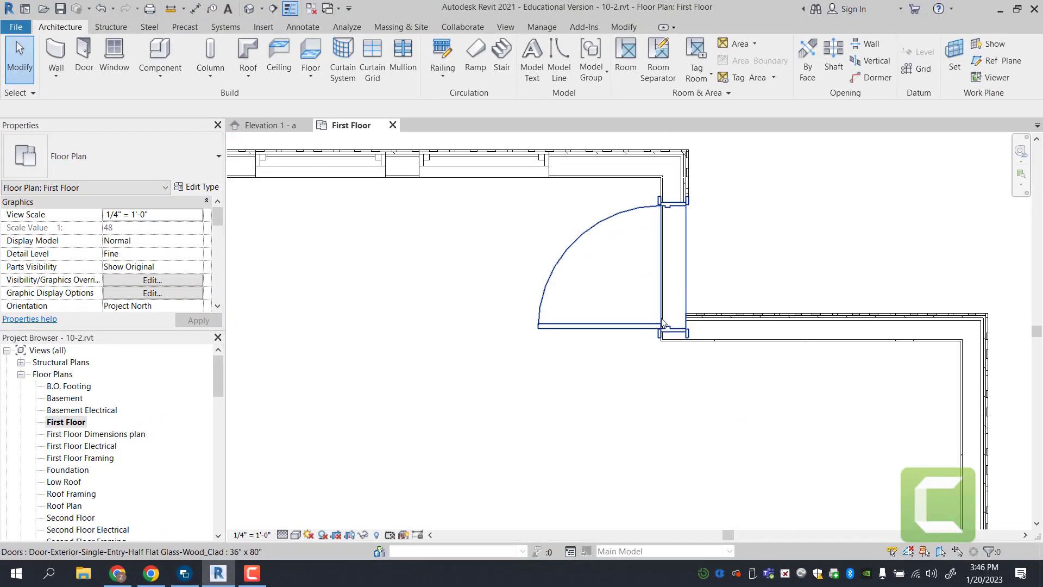
pyautogui.click(677, 209)
pyautogui.scroll(1, 676, 206)
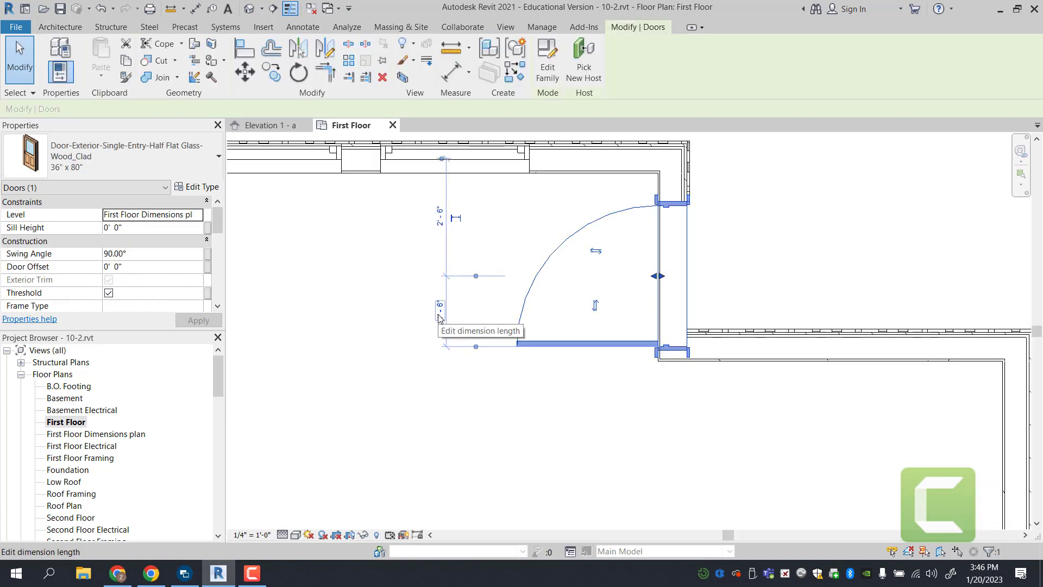
pyautogui.click(440, 314)
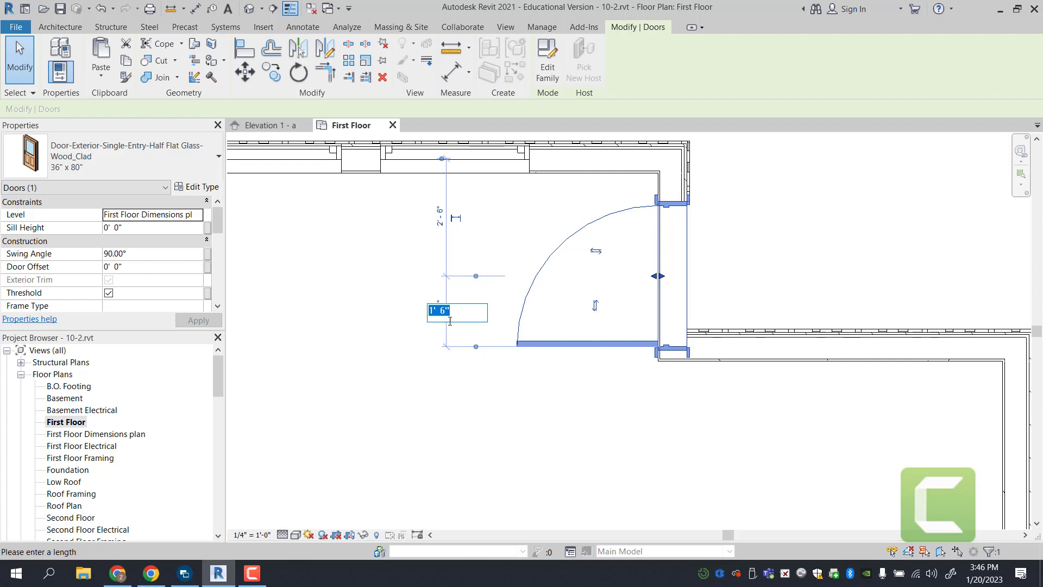
pyautogui.write('2')
pyautogui.press('Return')
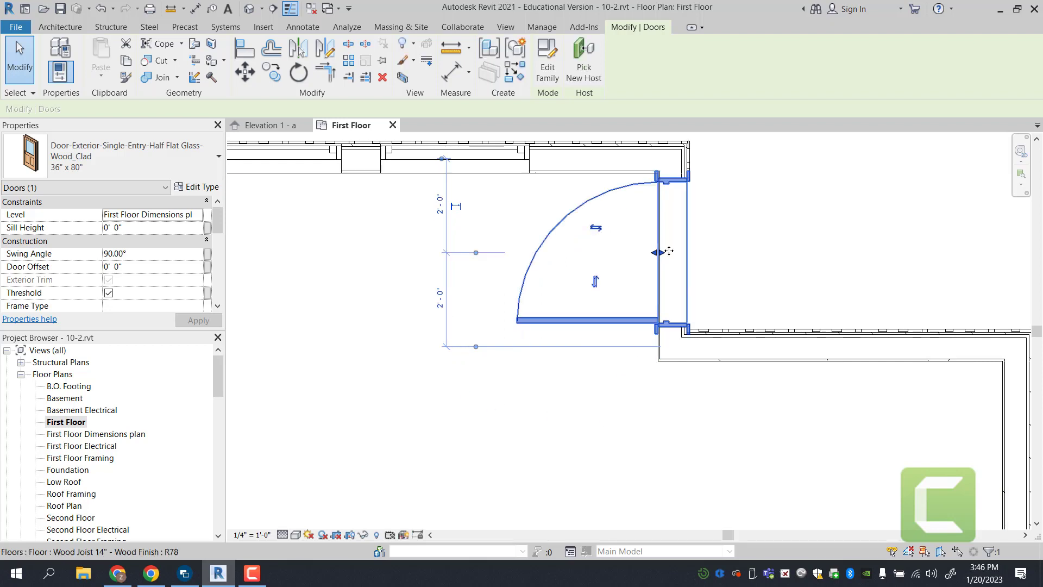
pyautogui.press('Escape')
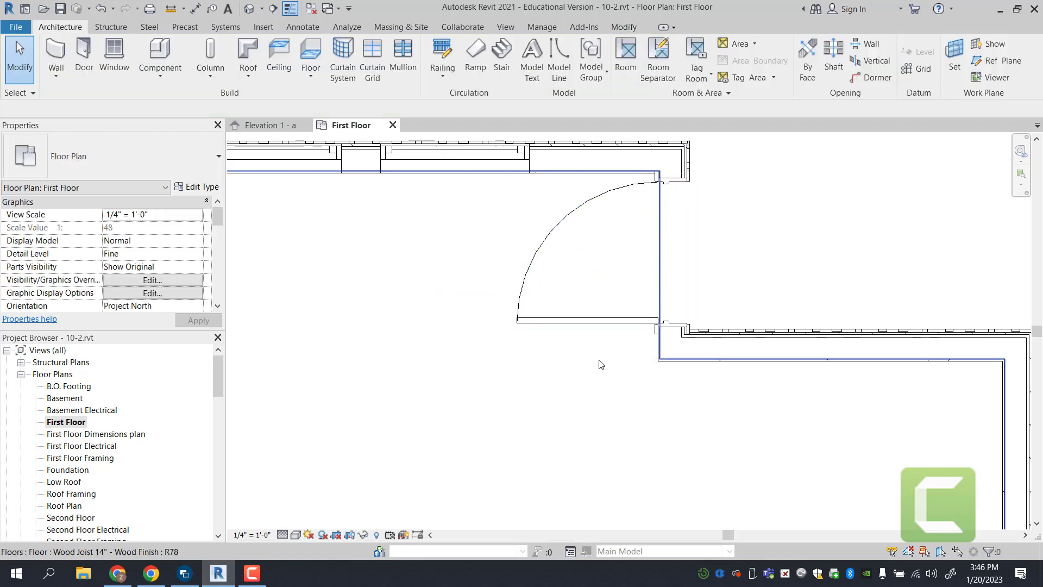
# - Flip the new exterior door's hinge side so its leaf opens against the adjacent windowed wall
pyautogui.click(593, 313)
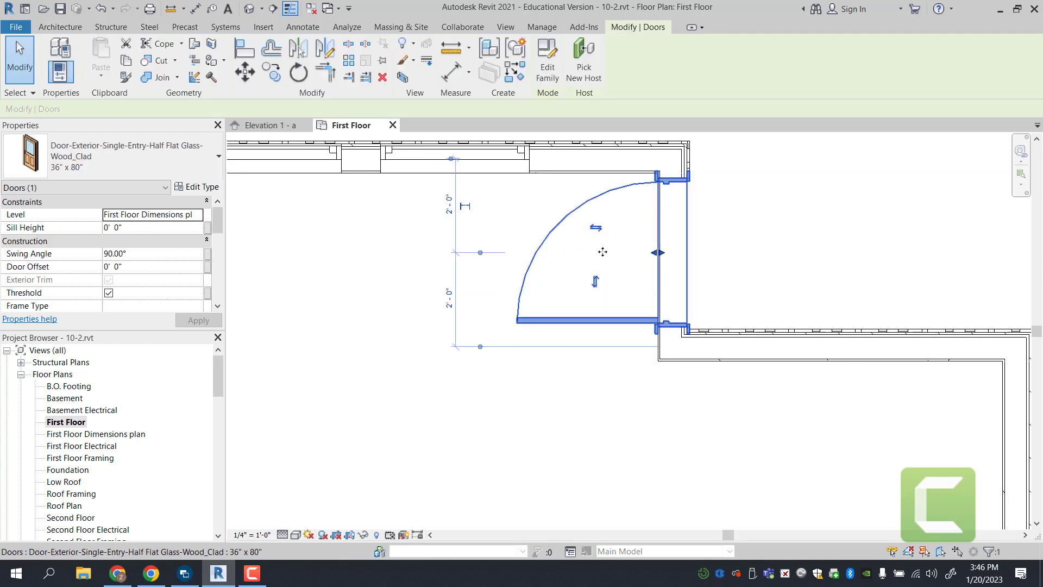
pyautogui.click(596, 282)
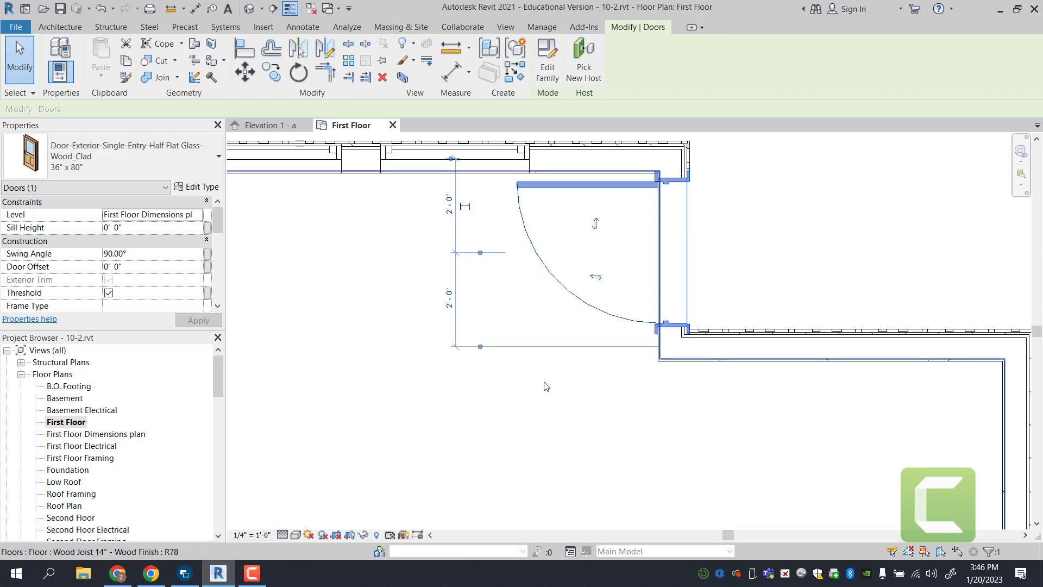
pyautogui.press('Escape')
# - Examine the new exterior door and the resized windows around the chimney in the 3D view
pyautogui.scroll(-5, 661, 289)
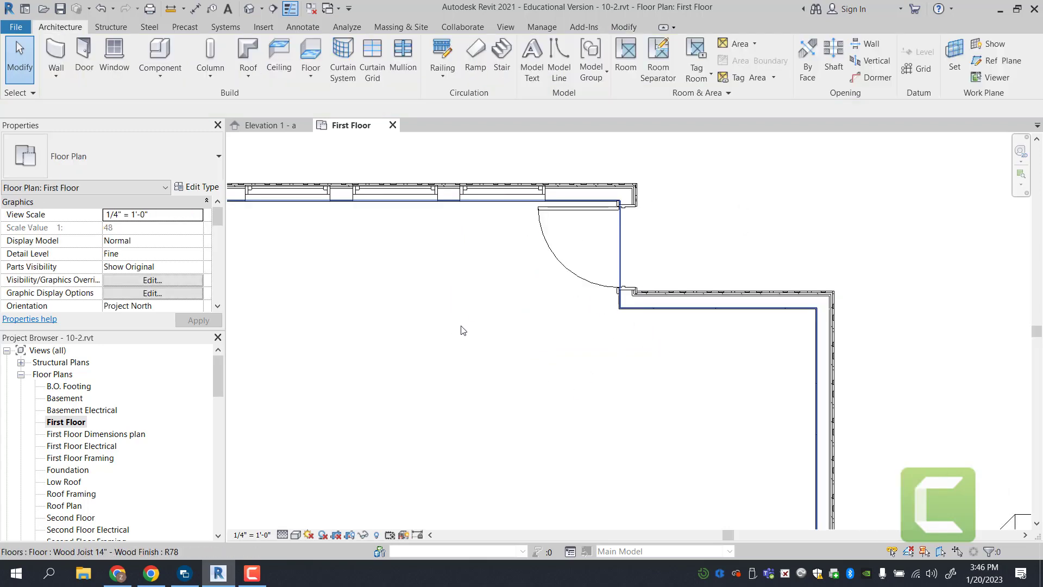
pyautogui.scroll(-4, 527, 254)
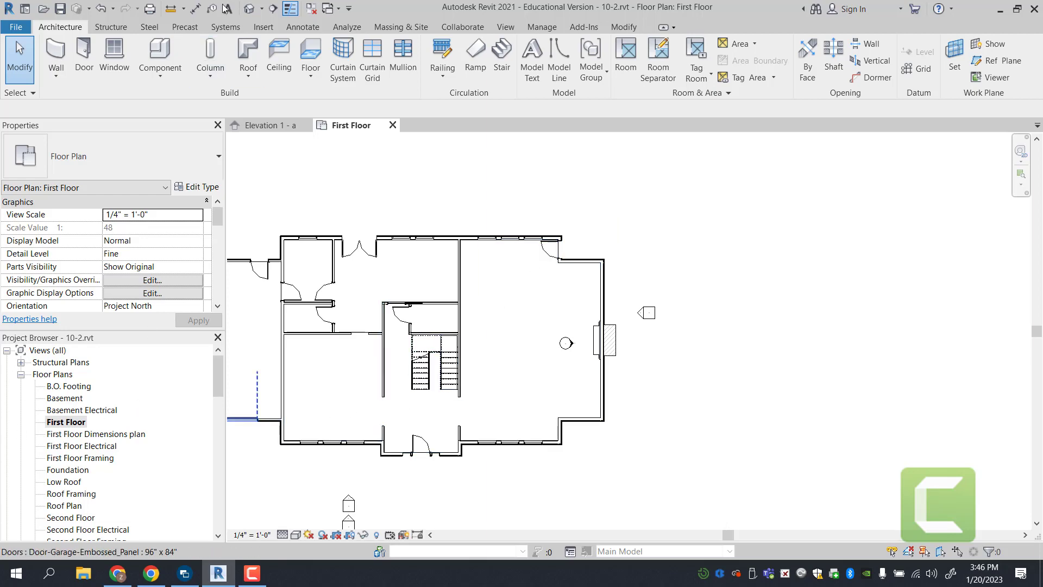
pyautogui.click(250, 9)
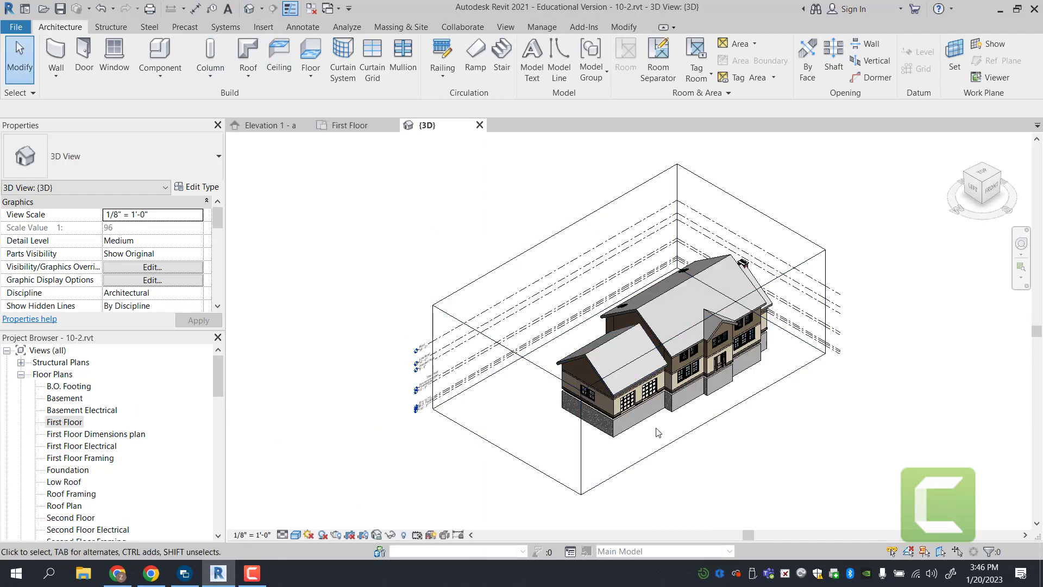
pyautogui.scroll(3, 658, 432)
pyautogui.keyDown('shift'); pyautogui.moveTo(598, 413); pyautogui.dragTo(409, 372, button='middle'); pyautogui.keyUp('shift')
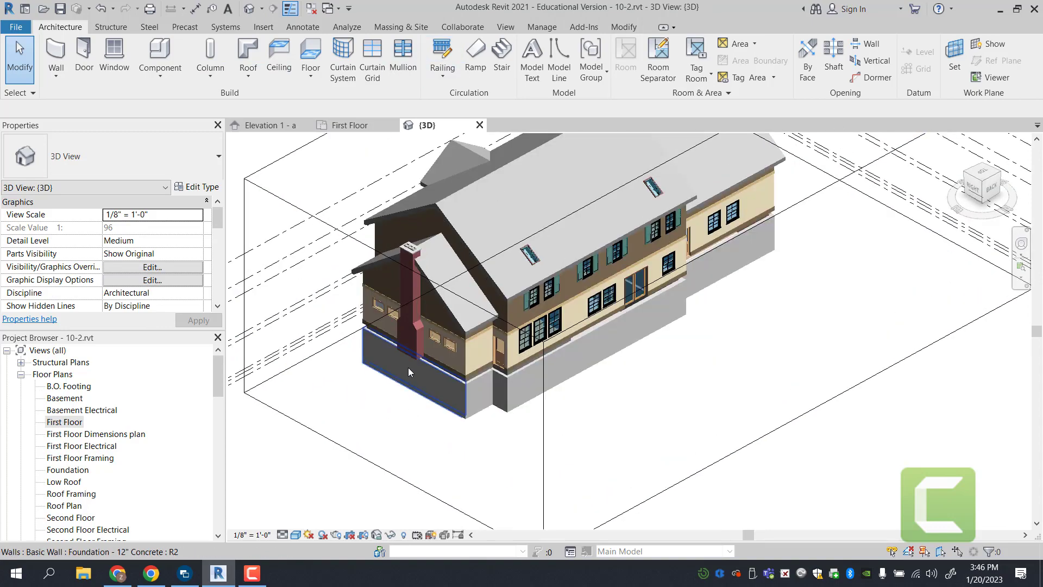
pyautogui.scroll(5, 409, 371)
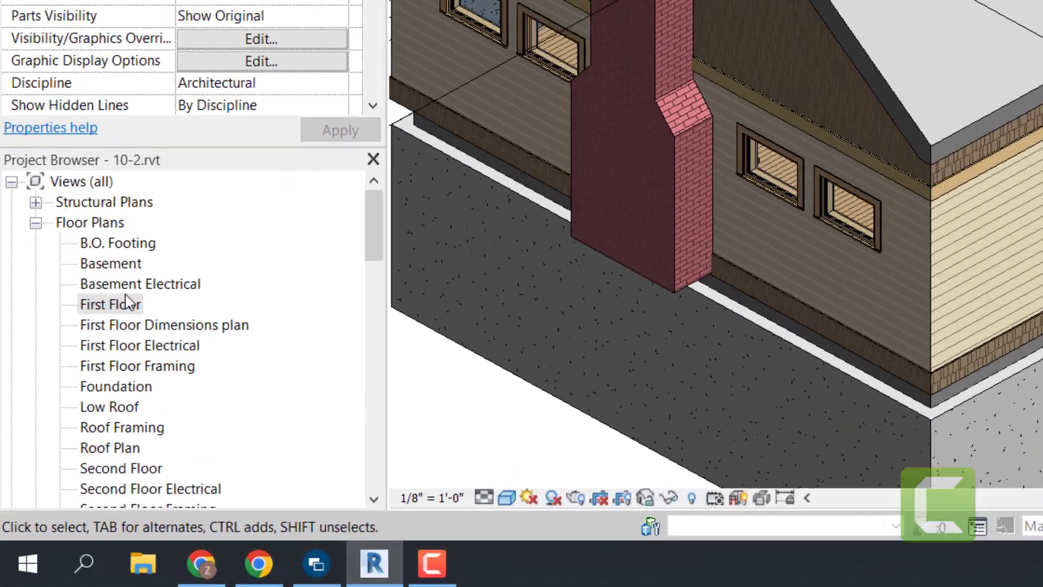
# - Open the First Floor plan and create two option sets in Design Options
pyautogui.click(71, 421)
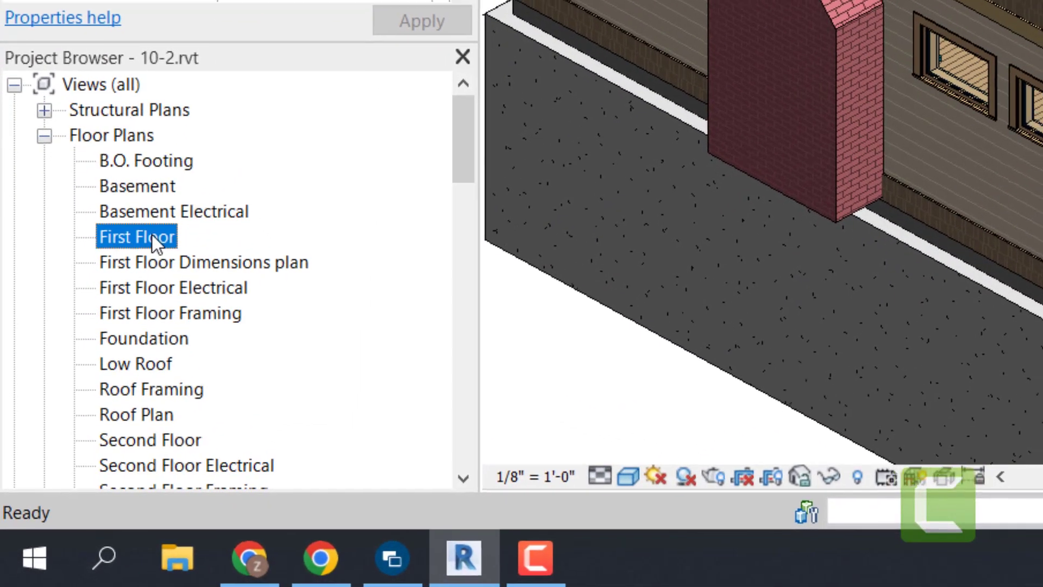
pyautogui.doubleClick(152, 236)
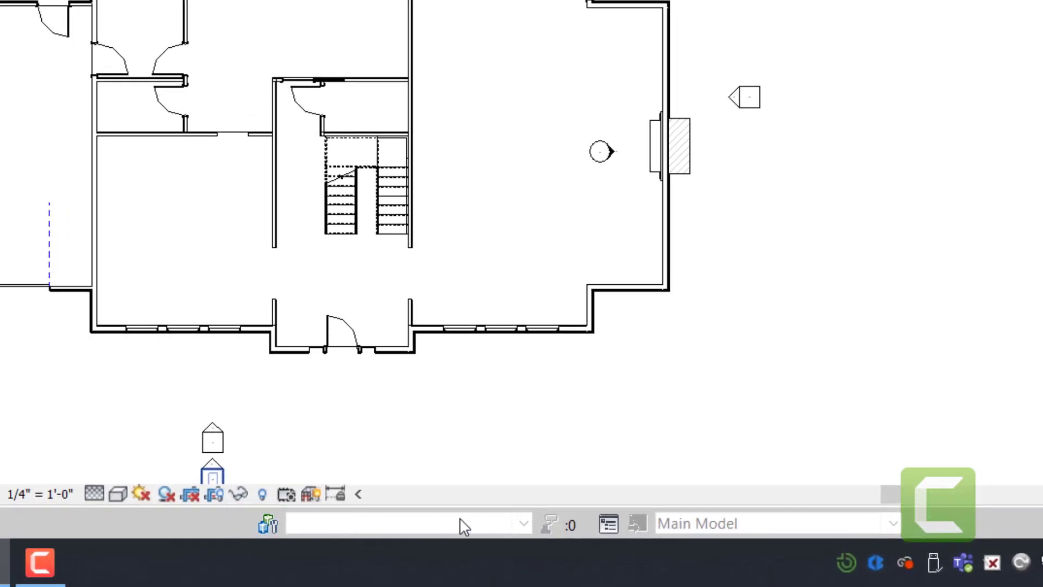
pyautogui.click(607, 525)
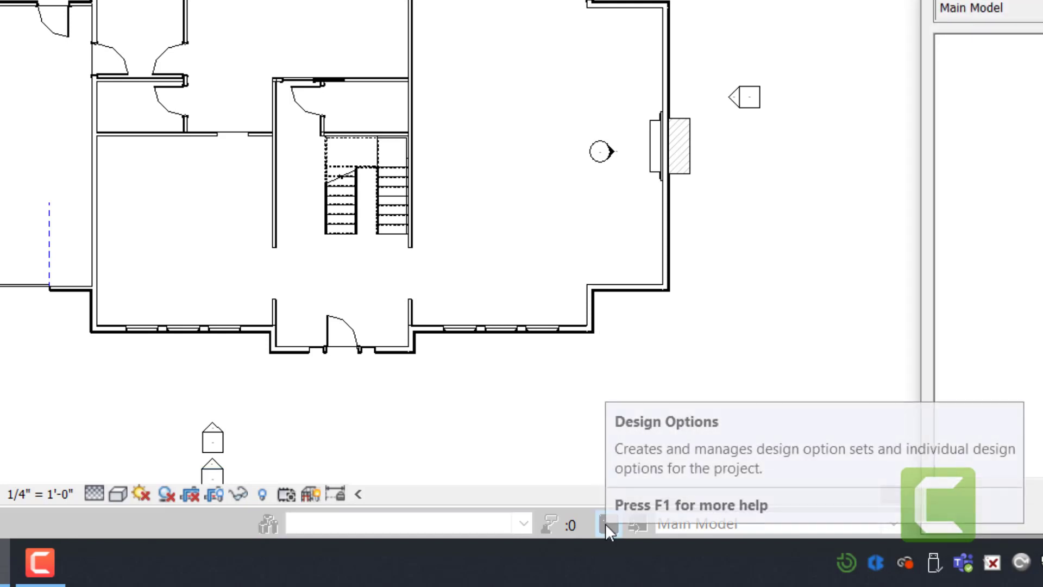
pyautogui.moveTo(1042, 0); pyautogui.dragTo(375, 0)
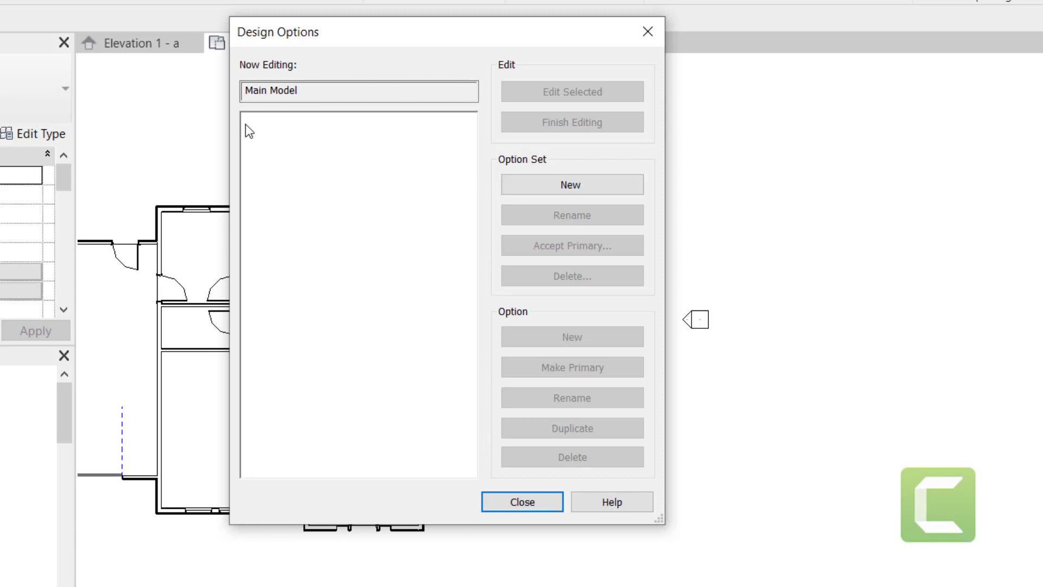
pyautogui.click(536, 192)
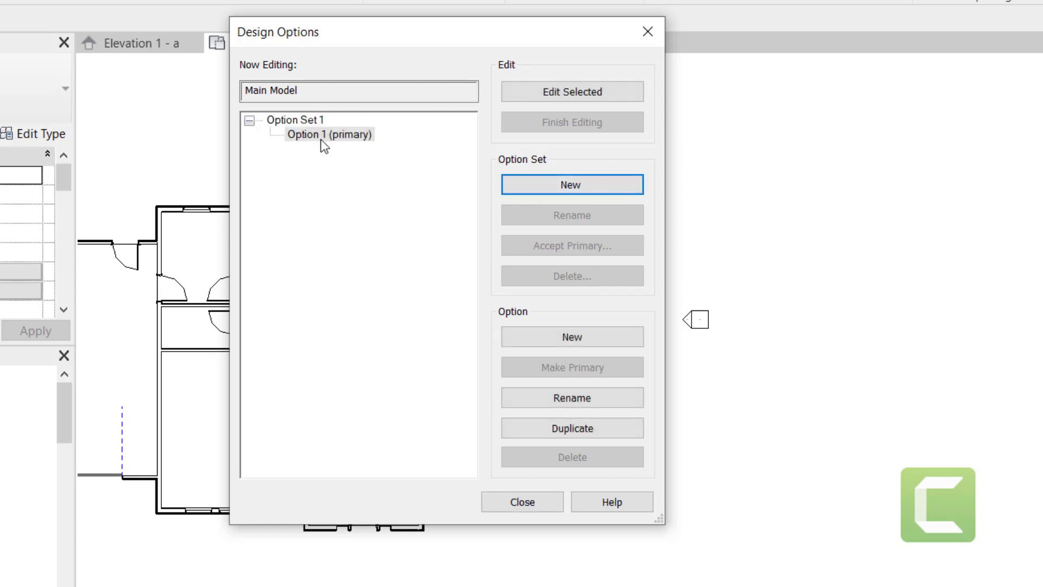
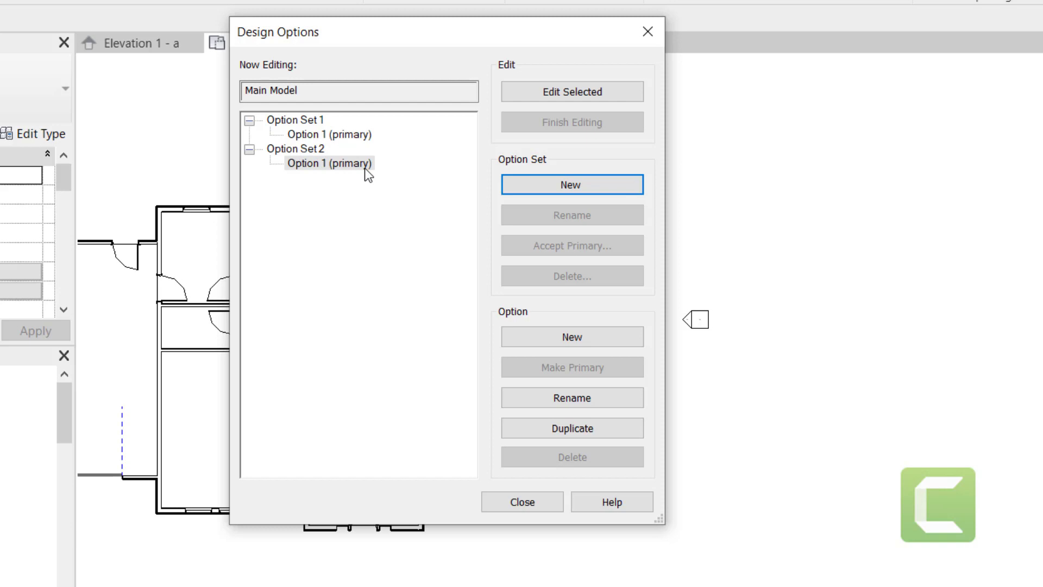
# - Add a second option to Option Set 1 and rename the set as Entry Windows
pyautogui.click(333, 138)
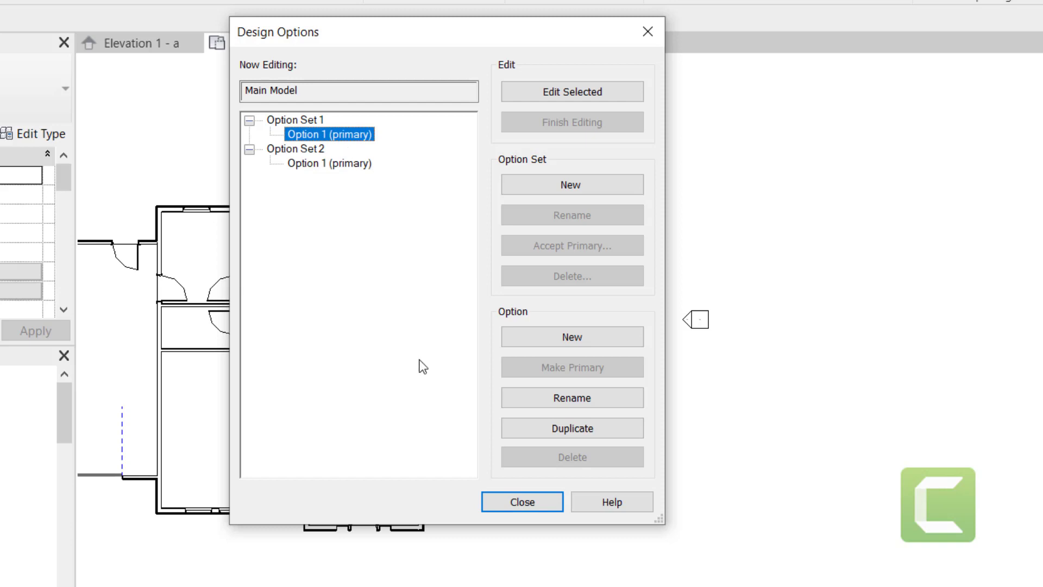
pyautogui.click(537, 336)
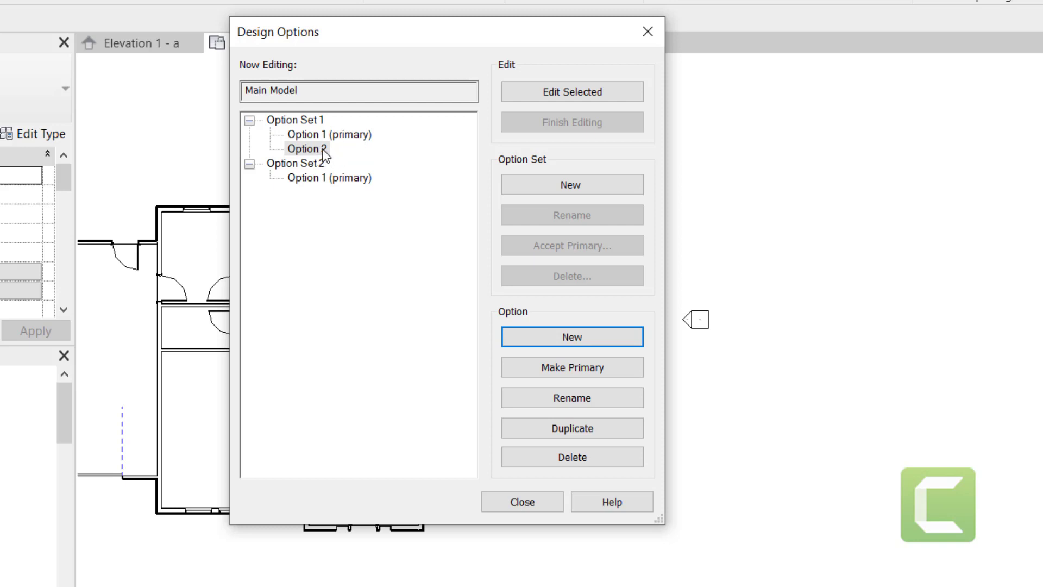
pyautogui.click(302, 122)
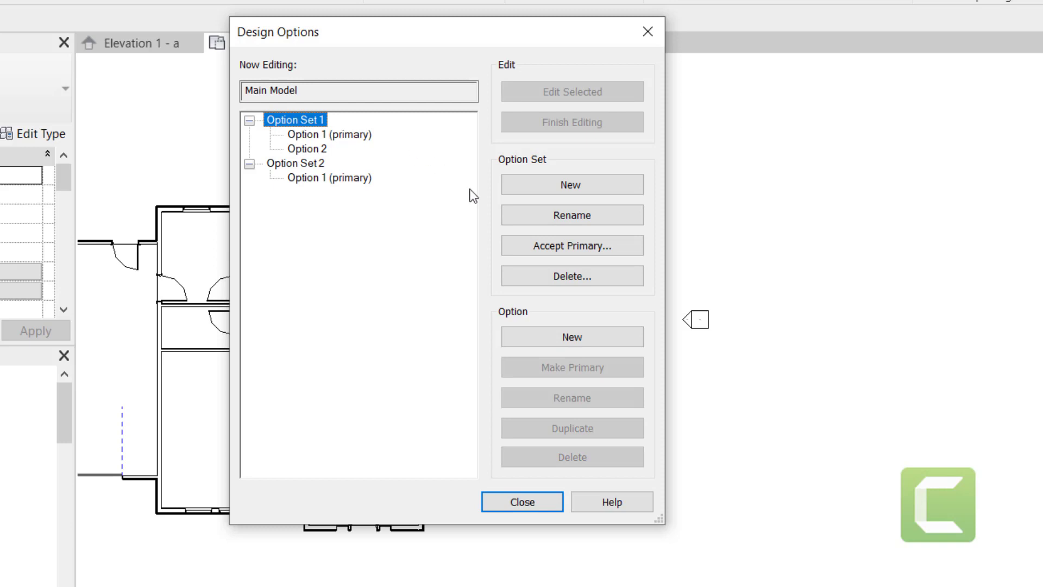
pyautogui.click(533, 216)
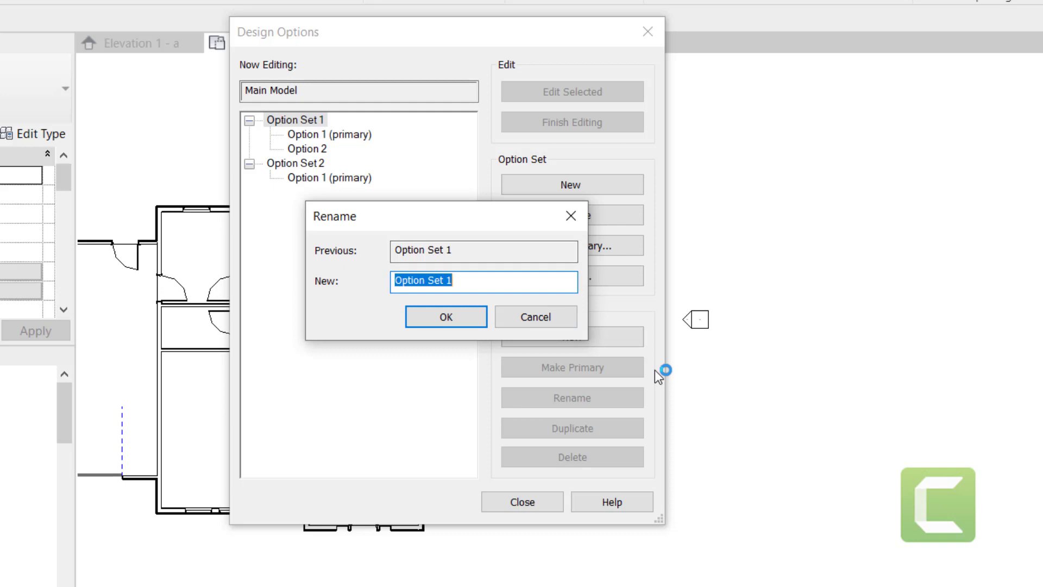
pyautogui.write('Entry Windows')
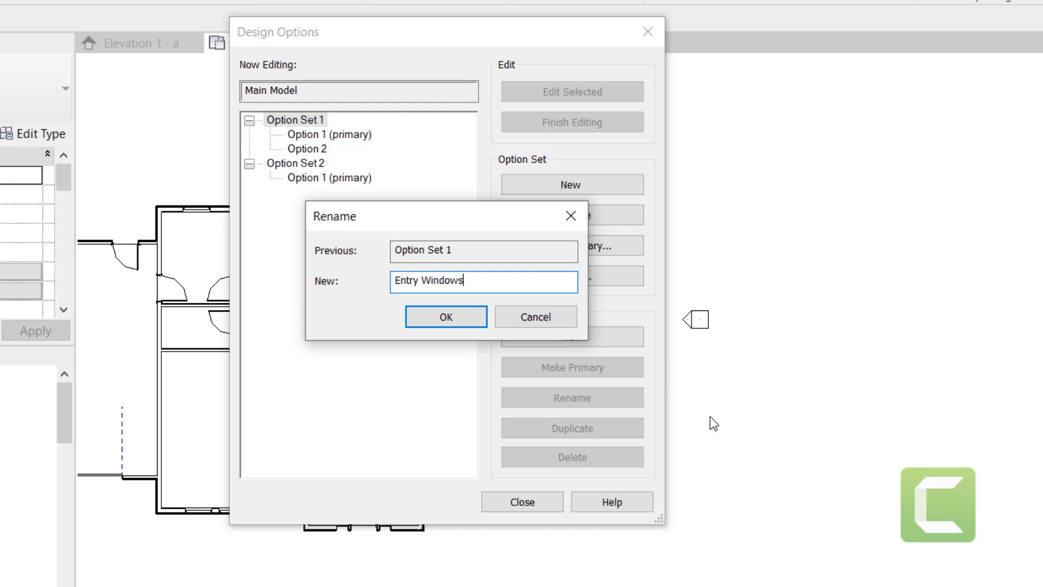
pyautogui.click(426, 326)
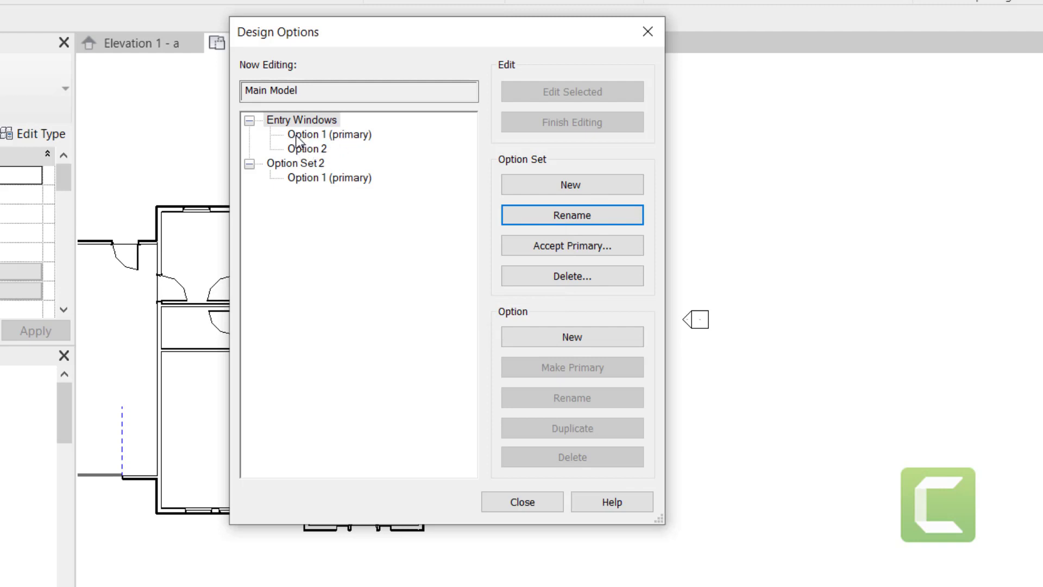
# - Rename Option Set 2 as Entry Roof, add a second option to it, and close the Design Options dialog
pyautogui.click(308, 164)
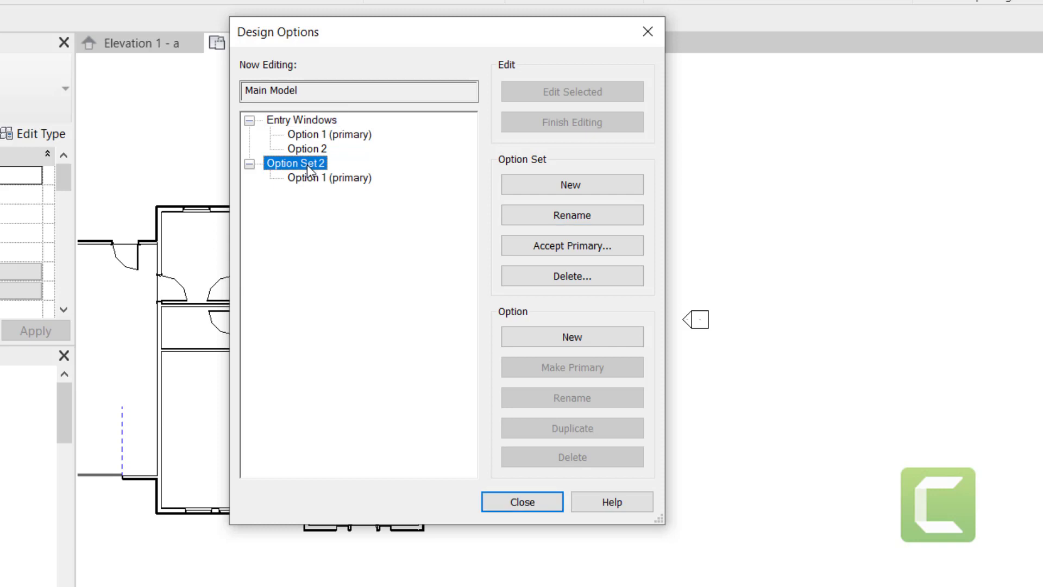
pyautogui.click(585, 218)
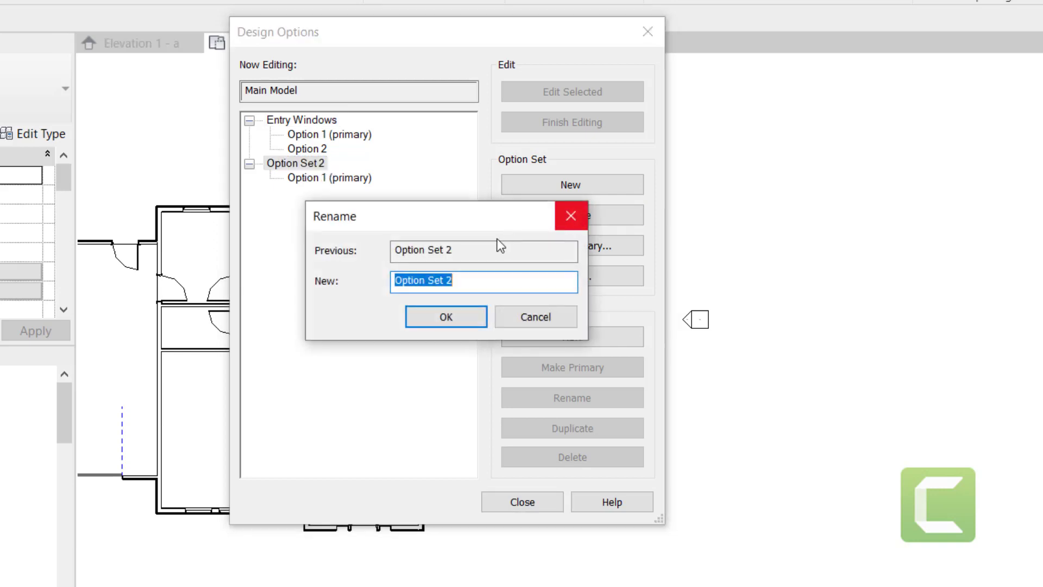
pyautogui.write('Entry Roof')
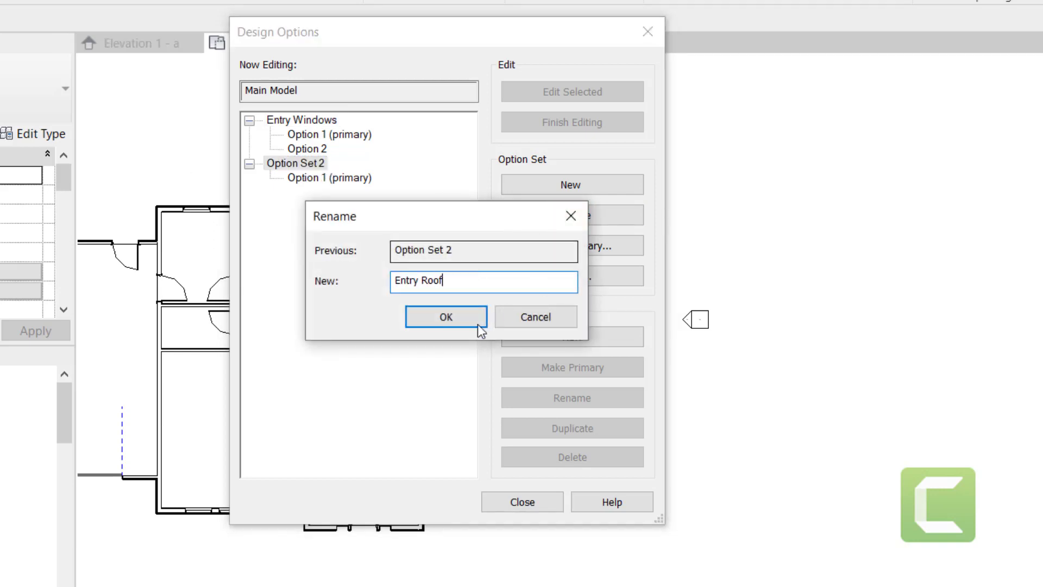
pyautogui.click(441, 319)
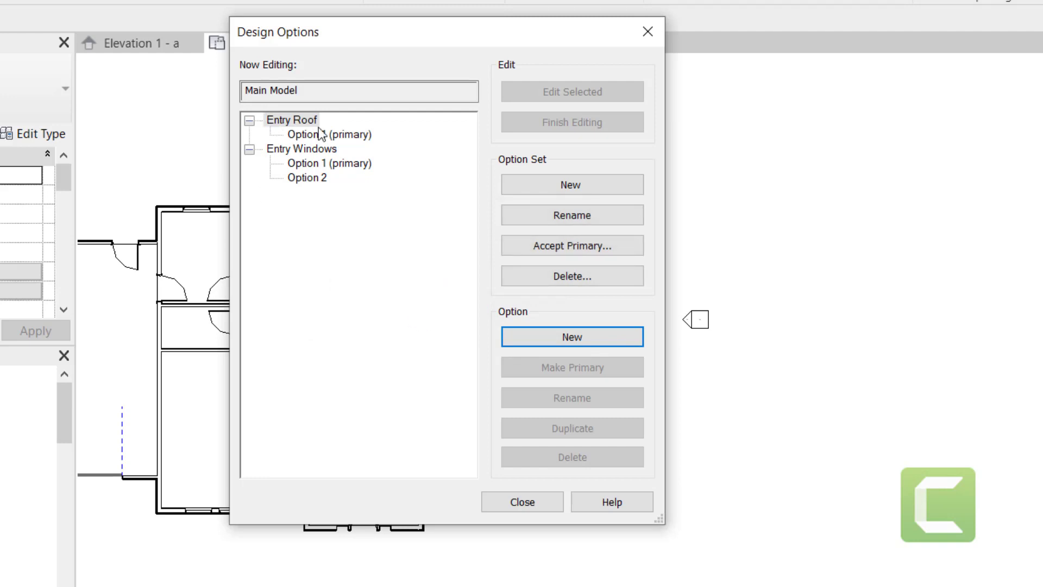
pyautogui.click(285, 123)
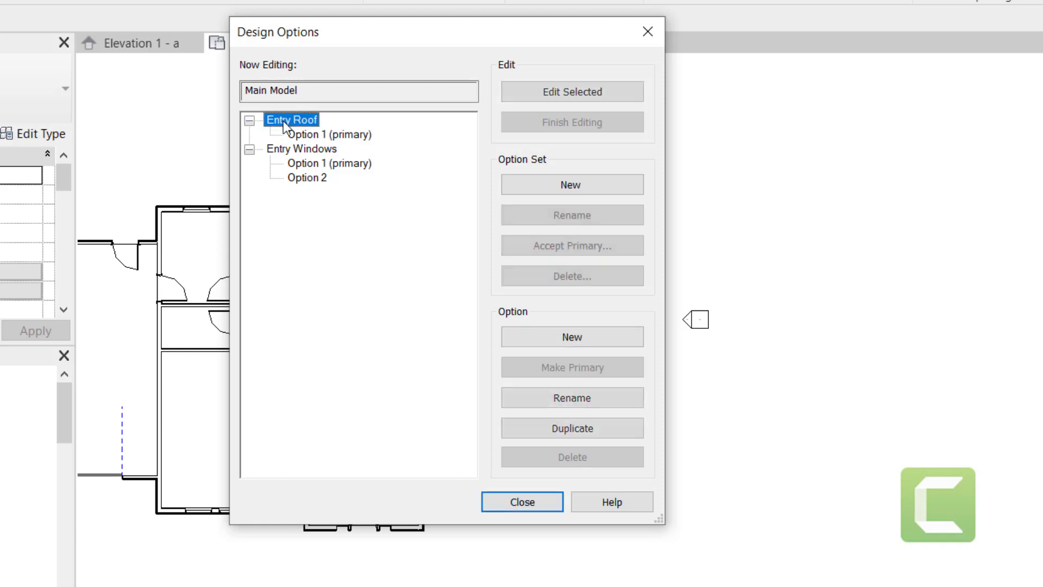
pyautogui.click(545, 345)
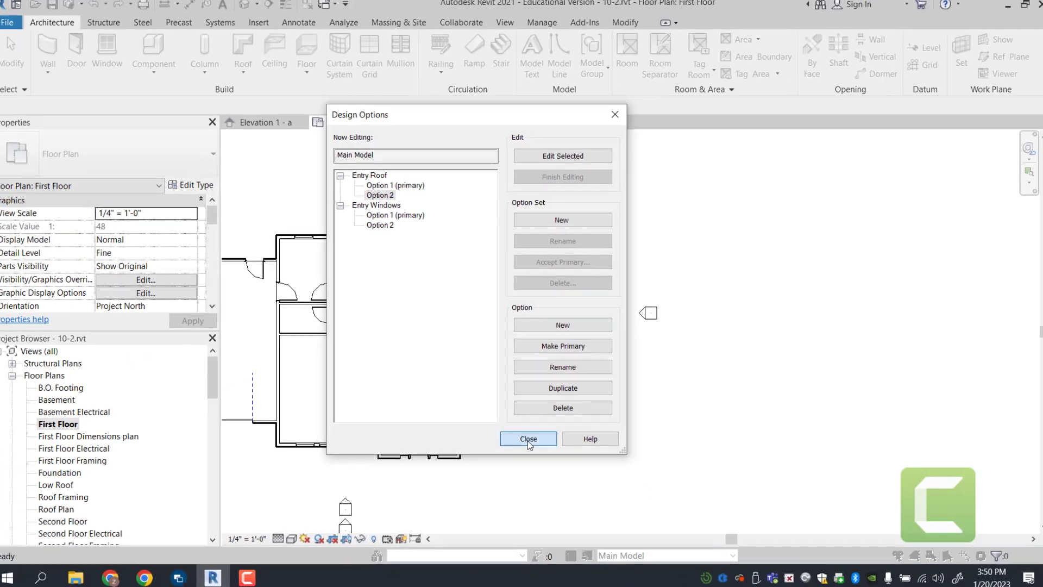
pyautogui.click(524, 488)
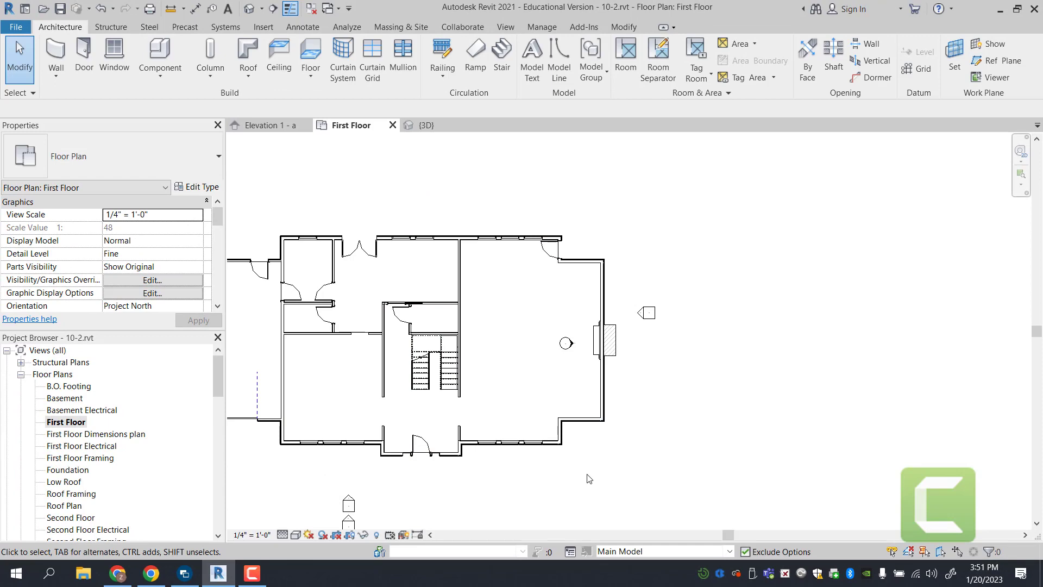
# - In the 3D view, add the front entry wall with its windows and door to Option 1 and Option 2 of the Entry Windows set
pyautogui.click(251, 10)
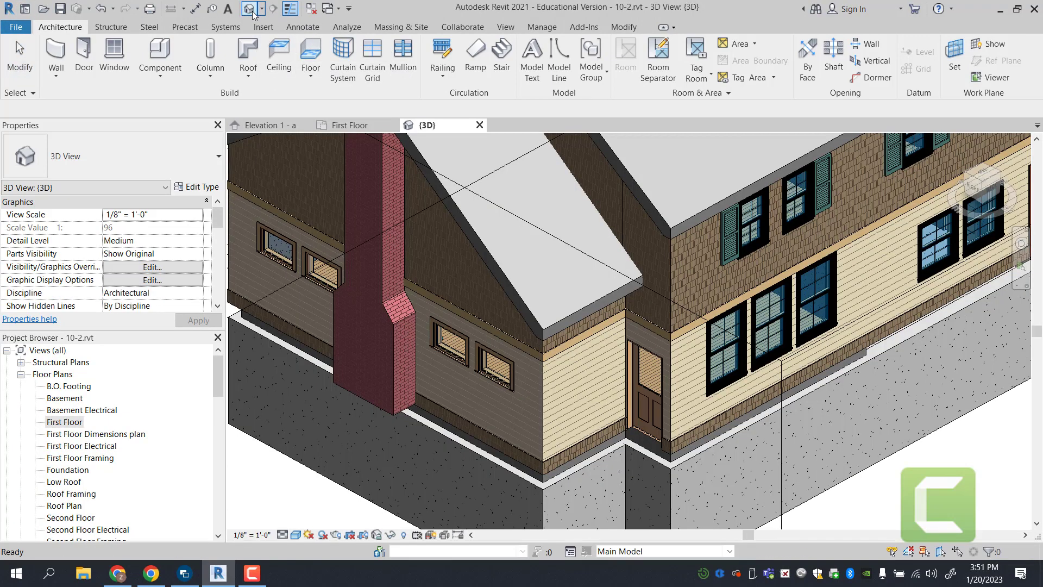
pyautogui.scroll(-5, 823, 272)
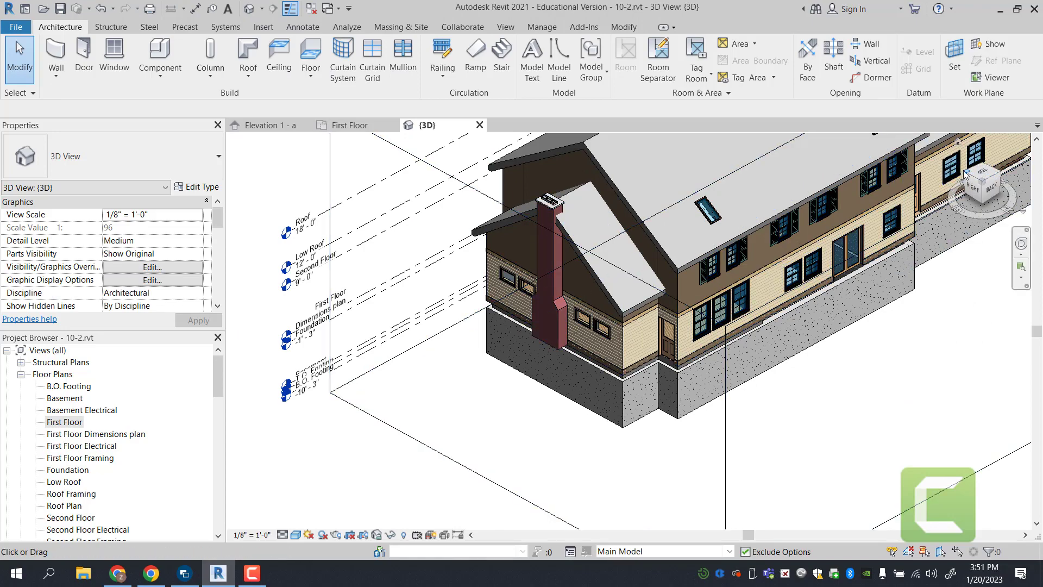
pyautogui.moveTo(966, 174); pyautogui.dragTo(765, 332)
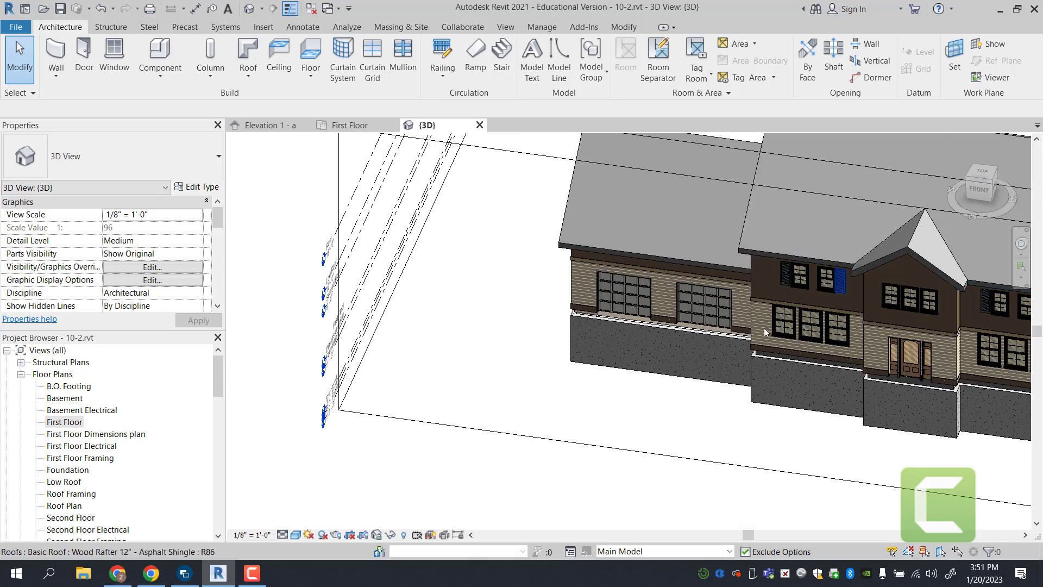
pyautogui.scroll(-5, 765, 332)
pyautogui.scroll(8, 630, 311)
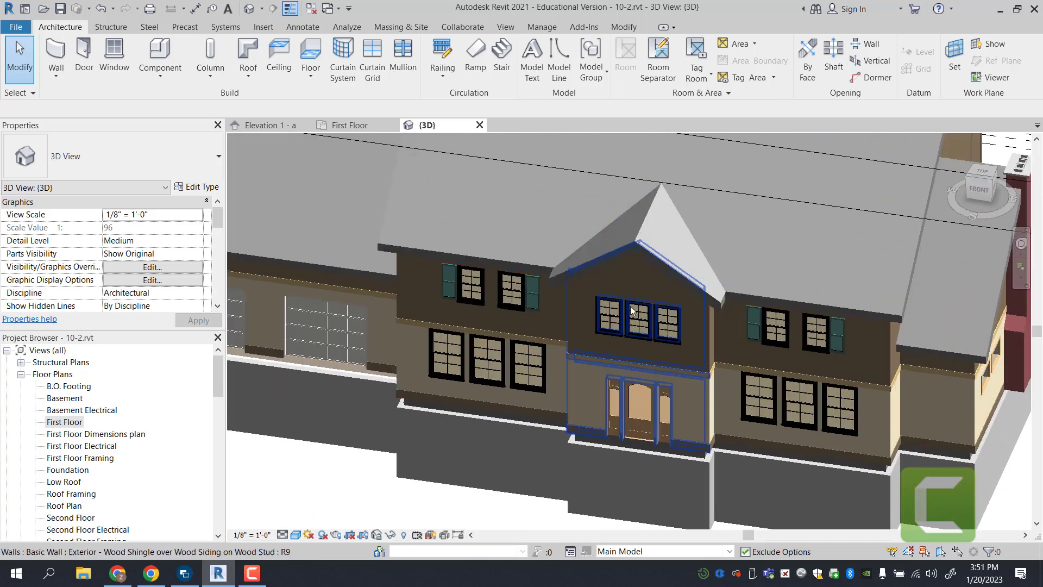
pyautogui.scroll(4, 674, 343)
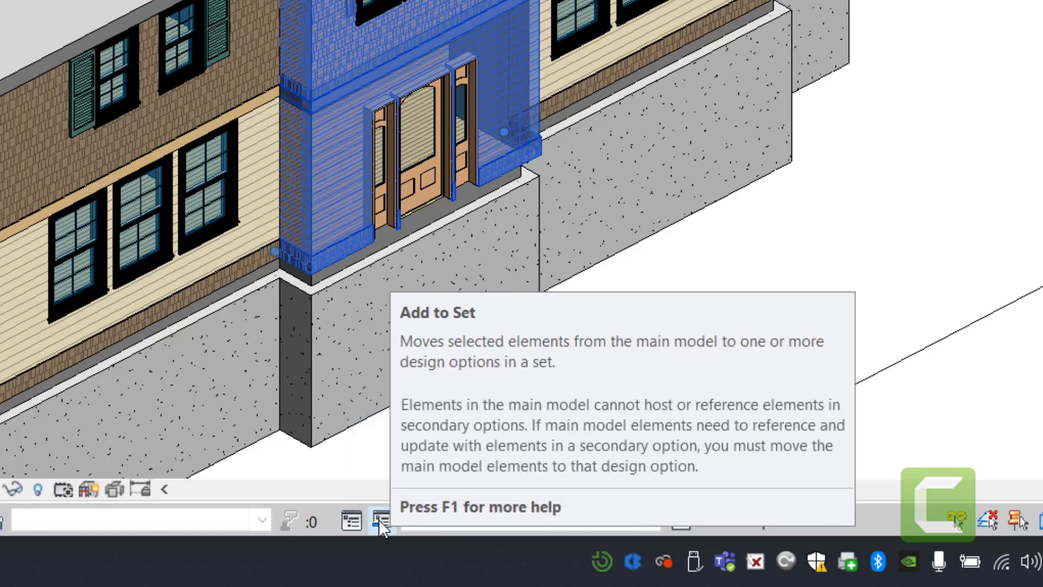
pyautogui.click(379, 519)
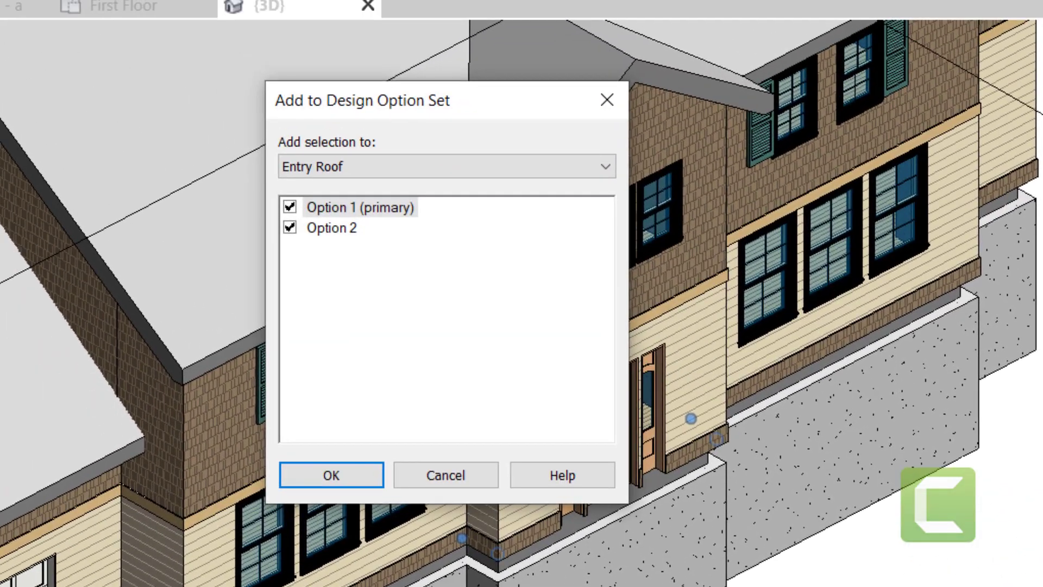
pyautogui.click(348, 164)
pyautogui.click(333, 204)
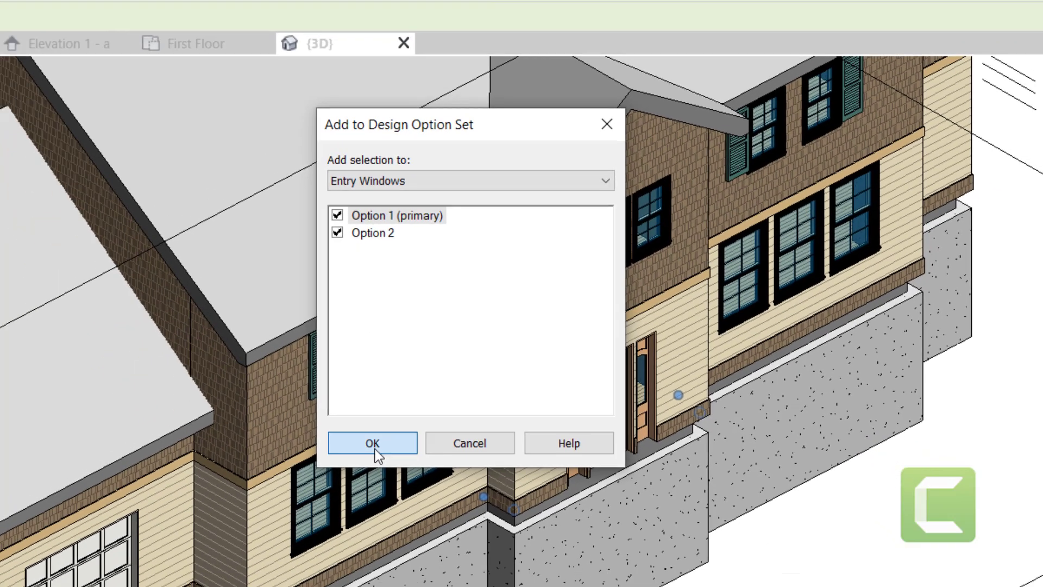
pyautogui.click(373, 445)
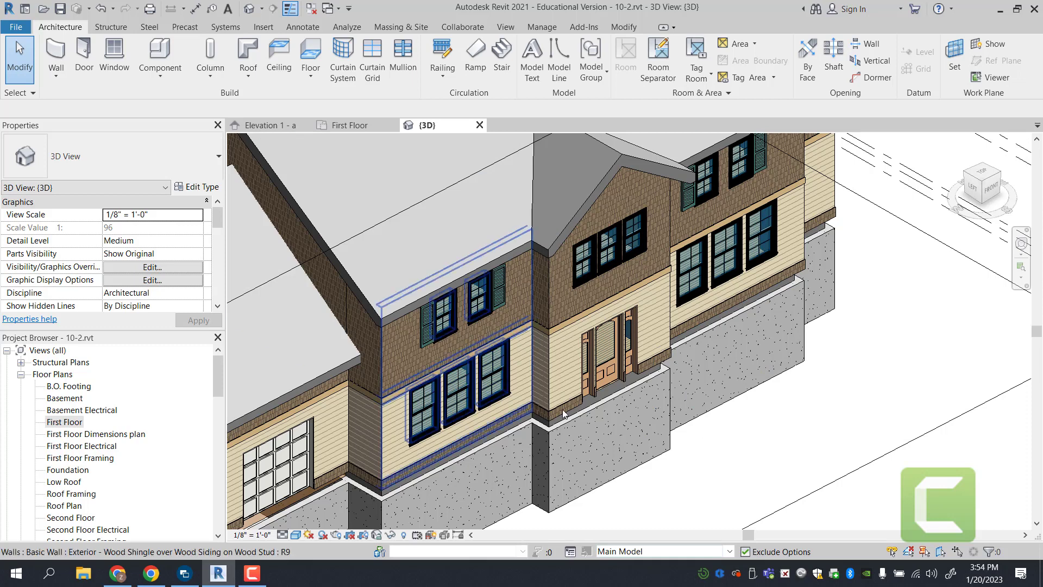
# - Activate Option 2 of Entry Windows for editing and select the three second-floor windows above the front door
pyautogui.click(664, 551)
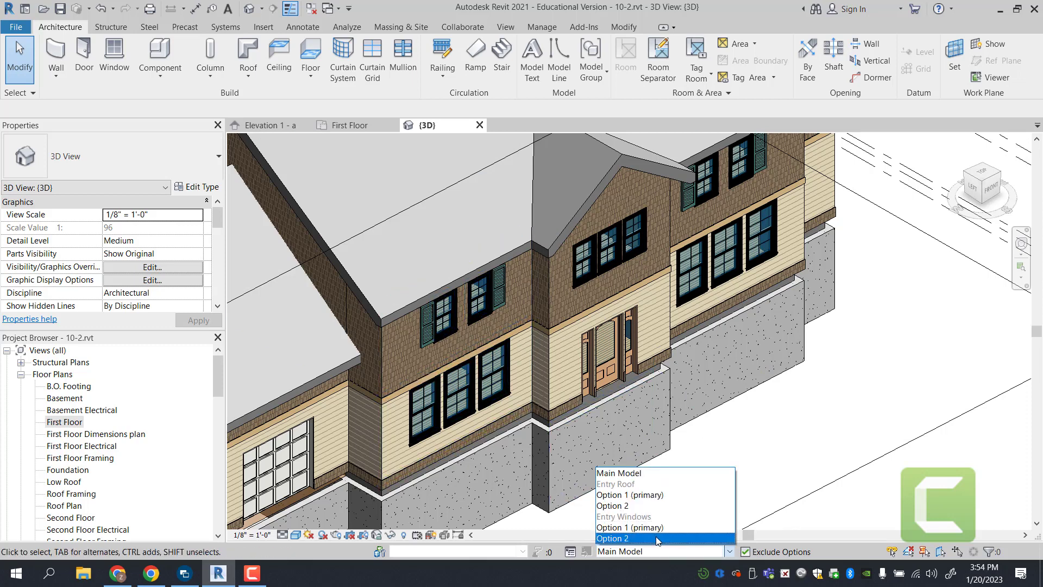
pyautogui.click(657, 539)
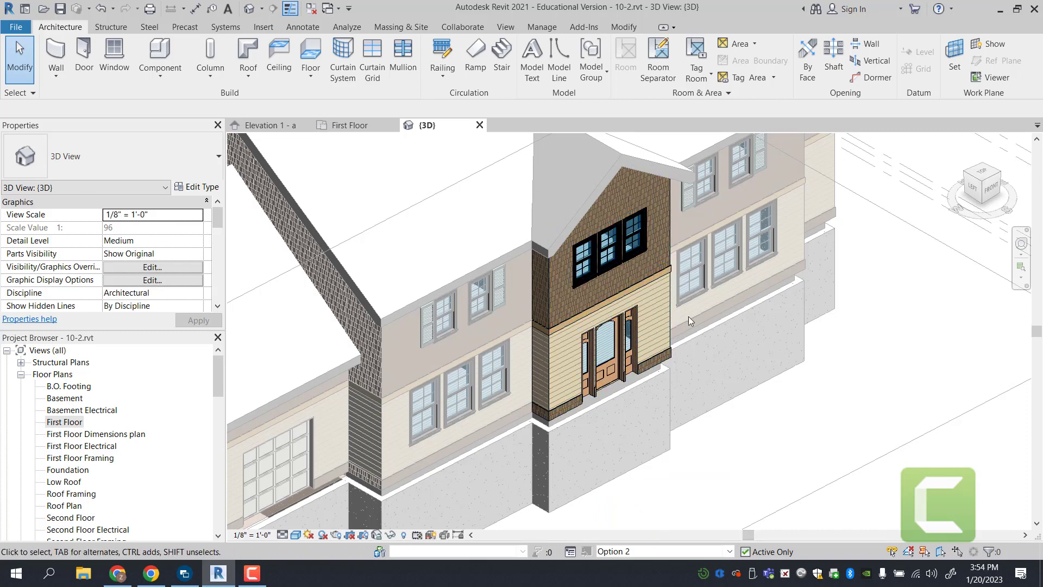
pyautogui.click(587, 263)
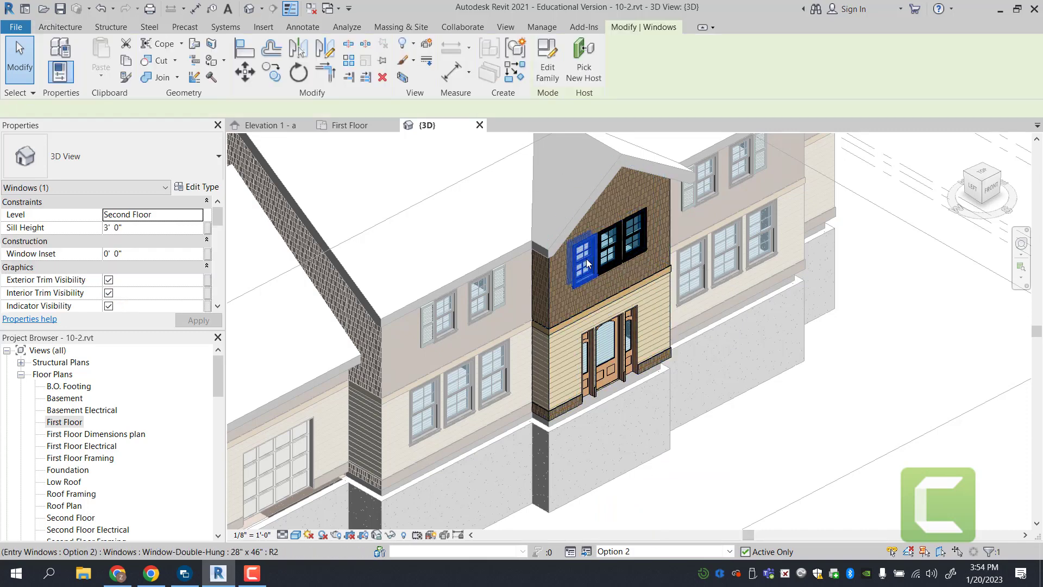
pyautogui.keyDown('ctrl'); pyautogui.click(613, 252); pyautogui.keyUp('ctrl')
pyautogui.keyDown('ctrl'); pyautogui.click(633, 234); pyautogui.keyUp('ctrl')
# - Duplicate the selected windows' Window-Double-Hung type under the name 16" x 72"
pyautogui.click(127, 158)
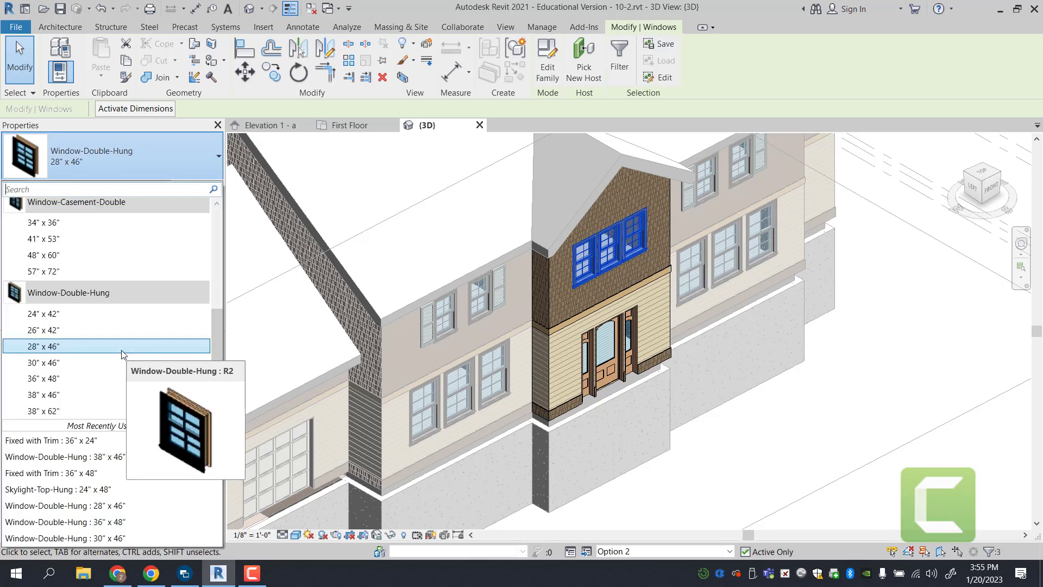
pyautogui.click(175, 167)
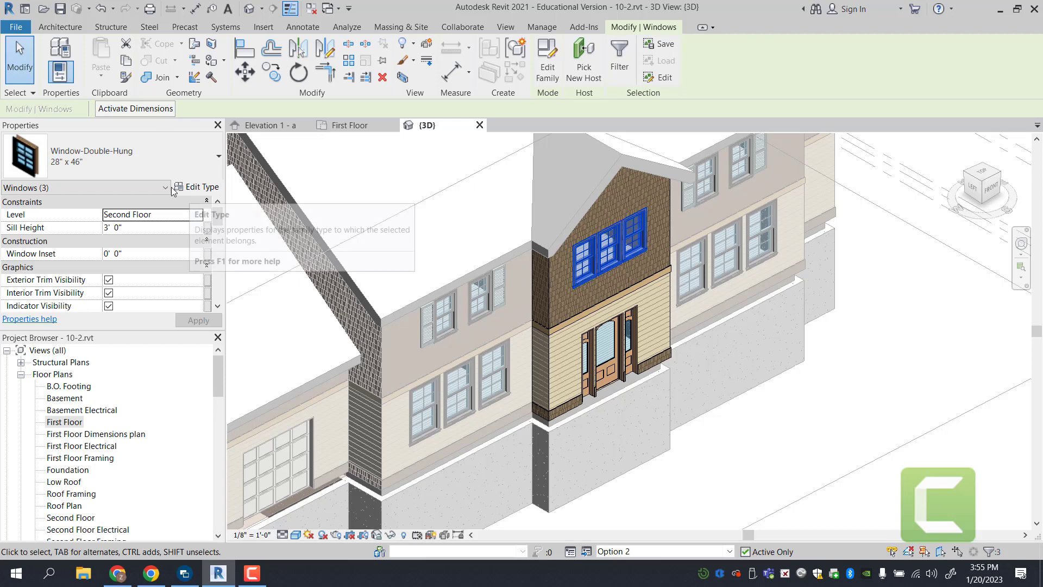
pyautogui.click(195, 186)
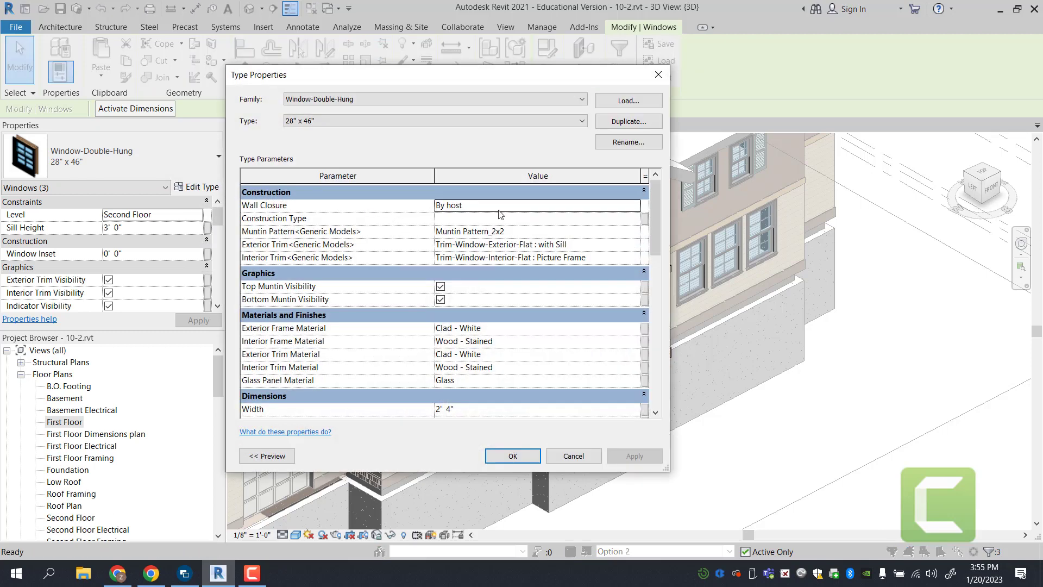
pyautogui.click(628, 122)
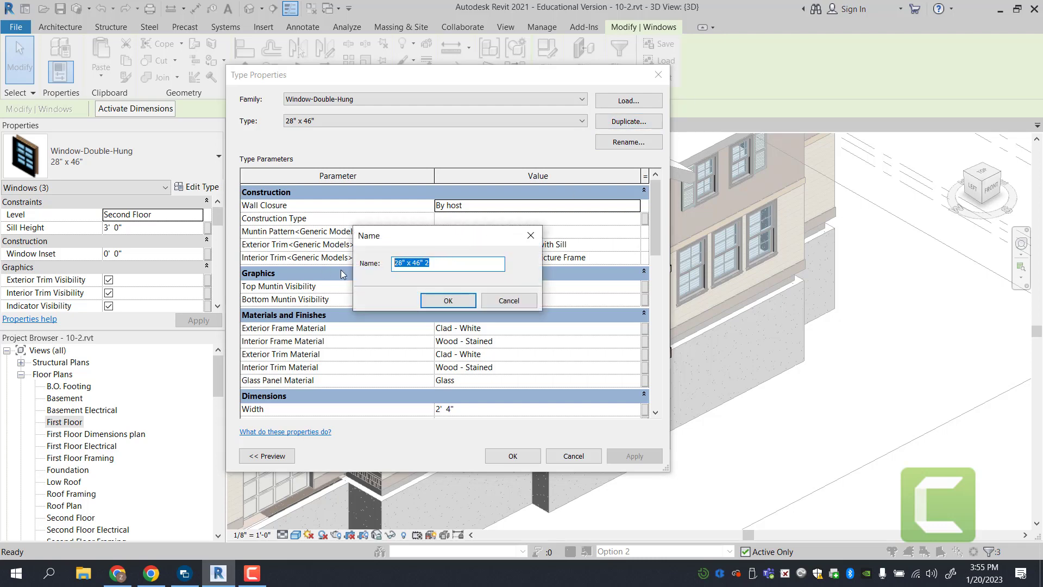
pyautogui.write('16" x 72')
pyautogui.click(448, 301)
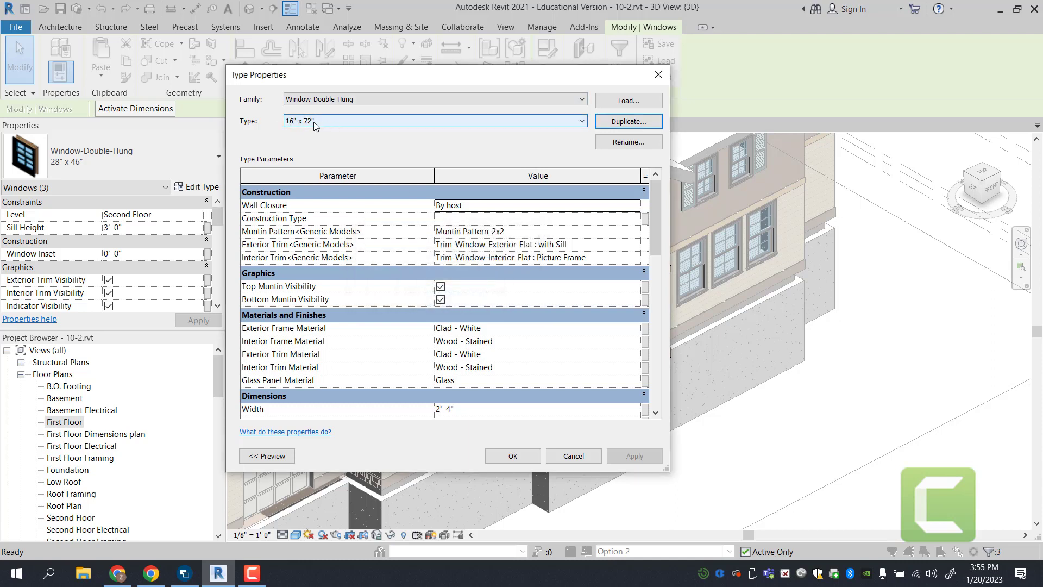
# - Set the new window type's width to 1' 4" and height to 72", and apply it to the three selected windows
pyautogui.scroll(-3, 497, 236)
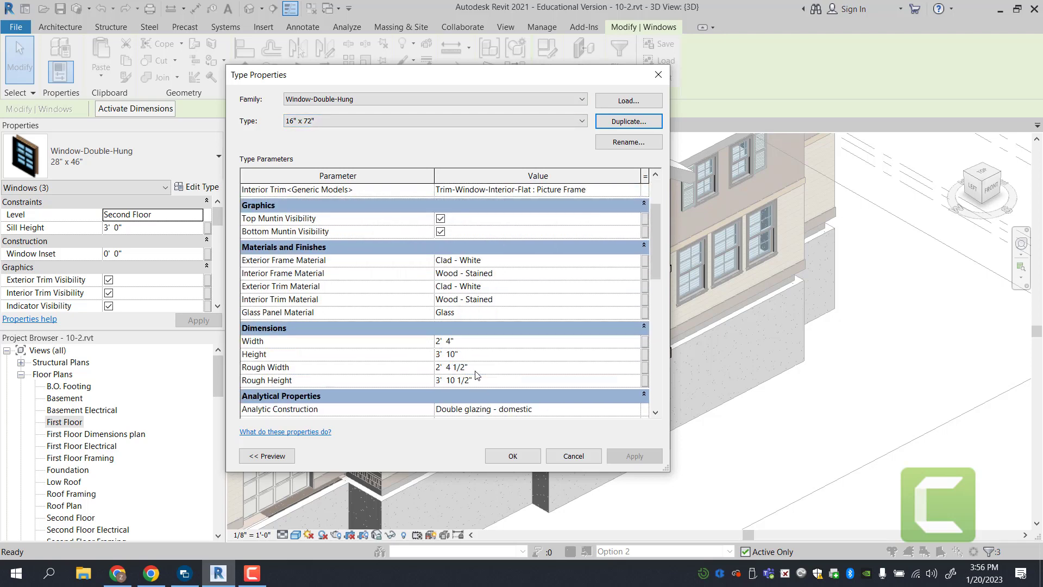
pyautogui.click(475, 341)
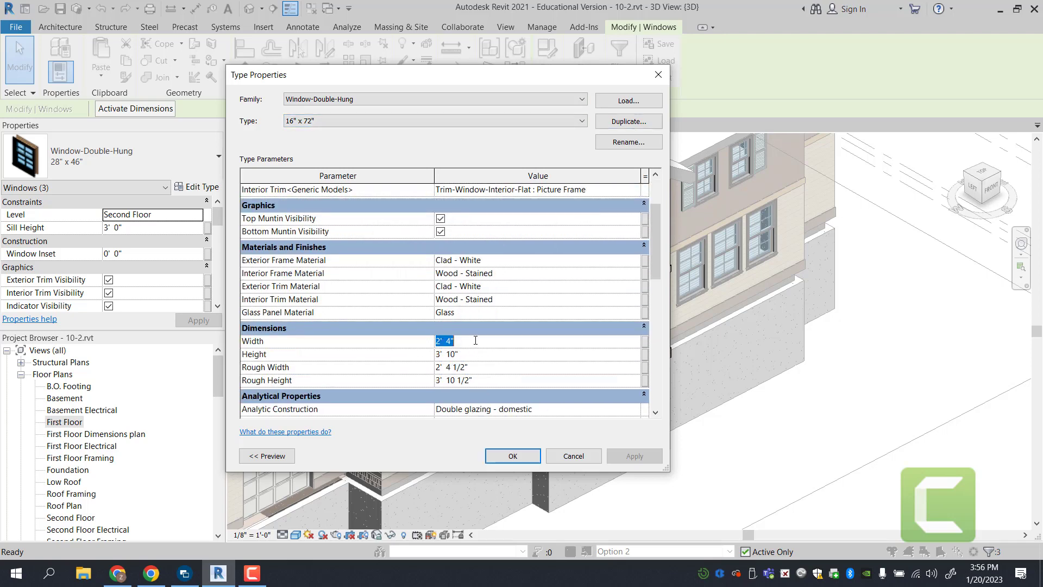
pyautogui.write('1')
pyautogui.click(475, 355)
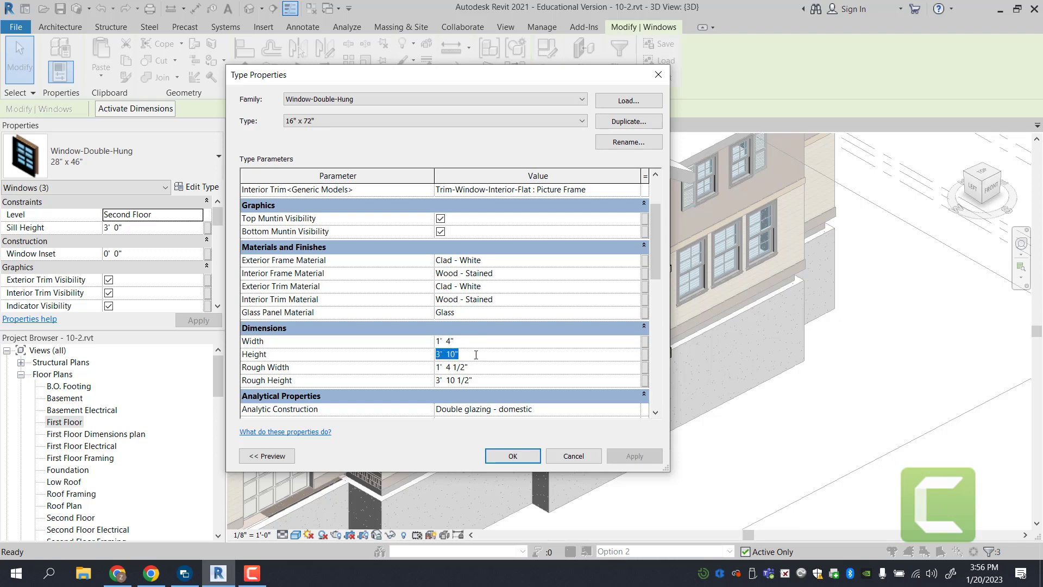
pyautogui.write('72"')
pyautogui.press('Return')
pyautogui.click(521, 456)
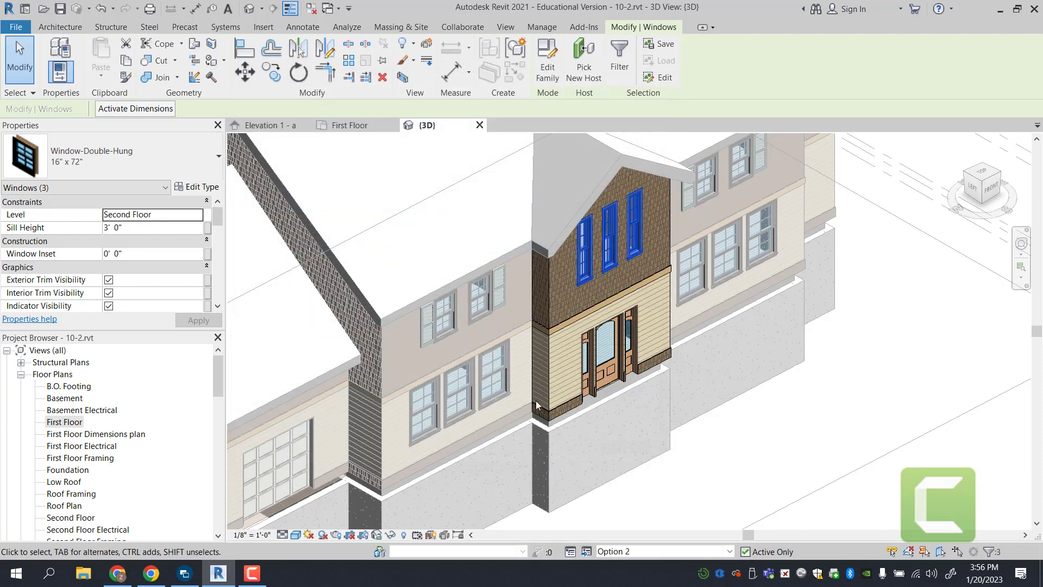
pyautogui.click(819, 403)
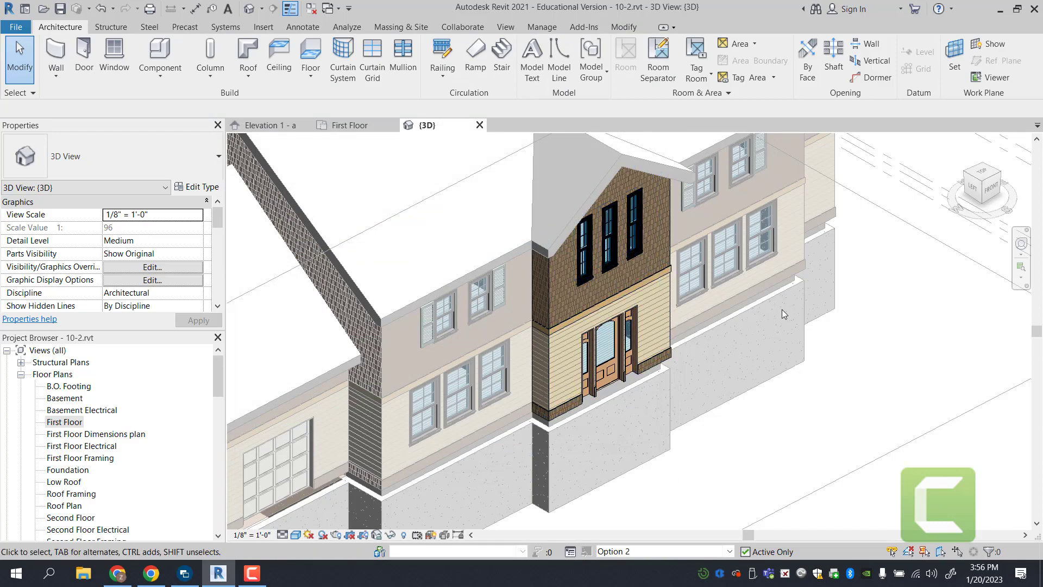
# - Compare Option 1, Option 2 and the Main Model for Entry Windows by switching the active design option, viewing the front entry
pyautogui.moveTo(982, 187)
pyautogui.mouseDown()
pyautogui.moveTo(820, 168)
pyautogui.moveTo(911, 172)
pyautogui.mouseUp()
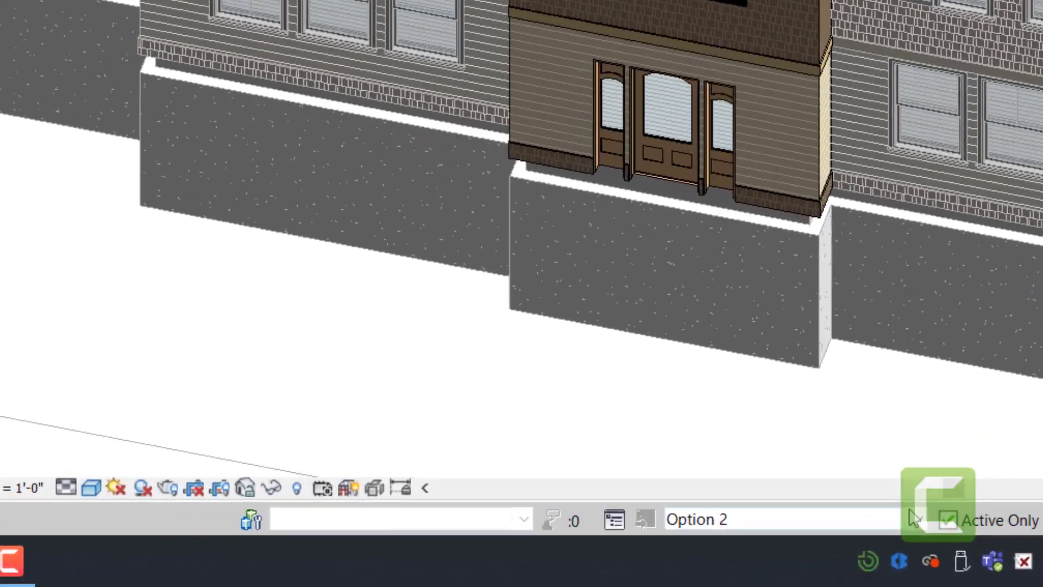
pyautogui.click(730, 551)
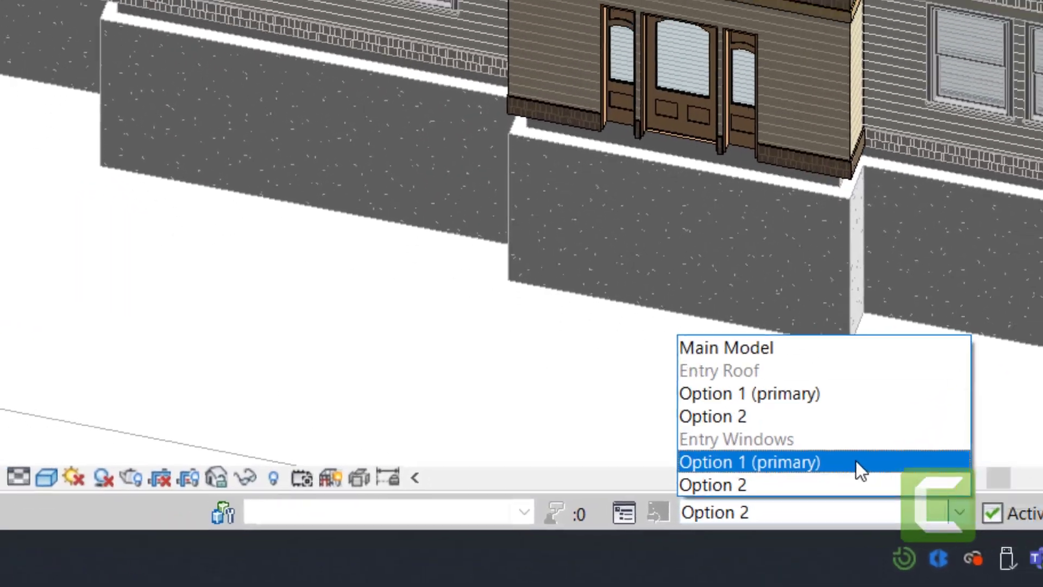
pyautogui.click(882, 452)
pyautogui.click(739, 545)
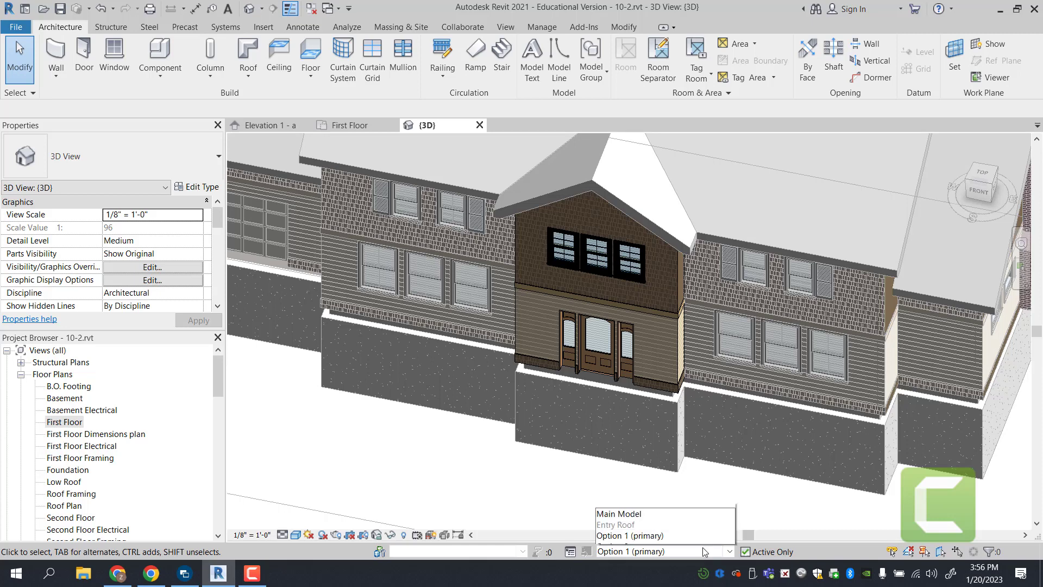
pyautogui.click(687, 537)
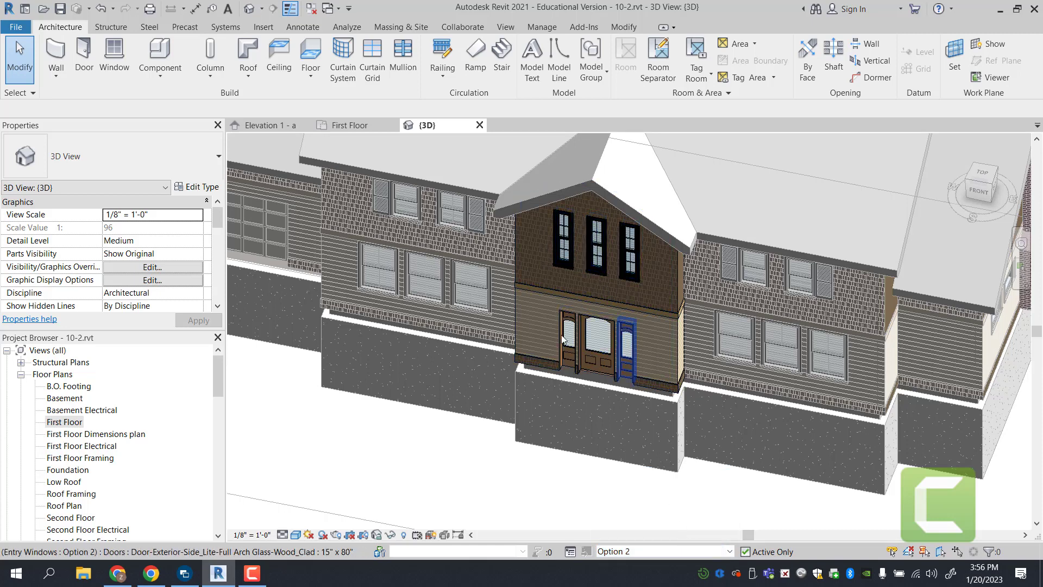
pyautogui.click(671, 551)
pyautogui.click(664, 534)
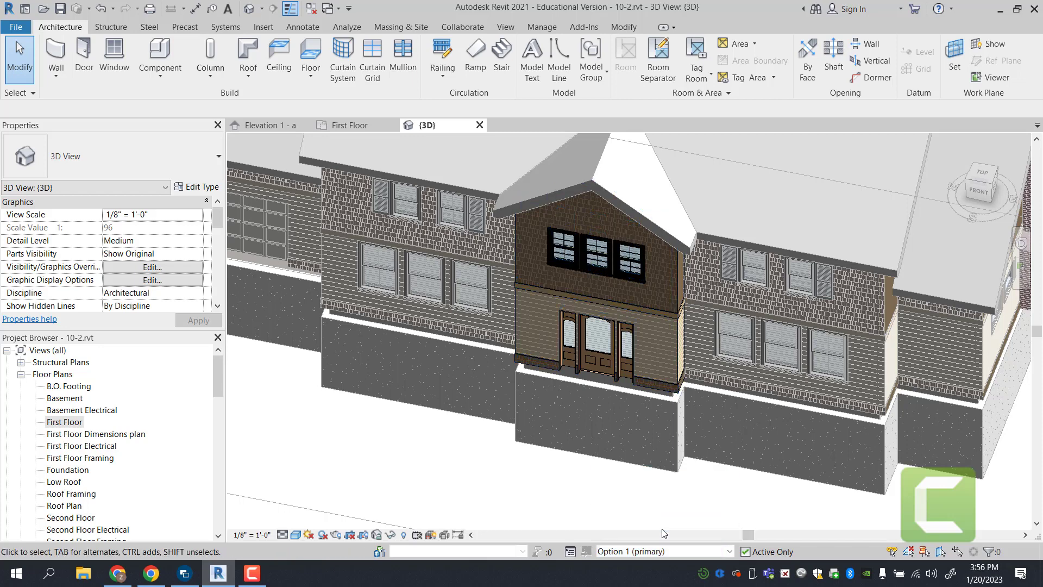
pyautogui.click(660, 551)
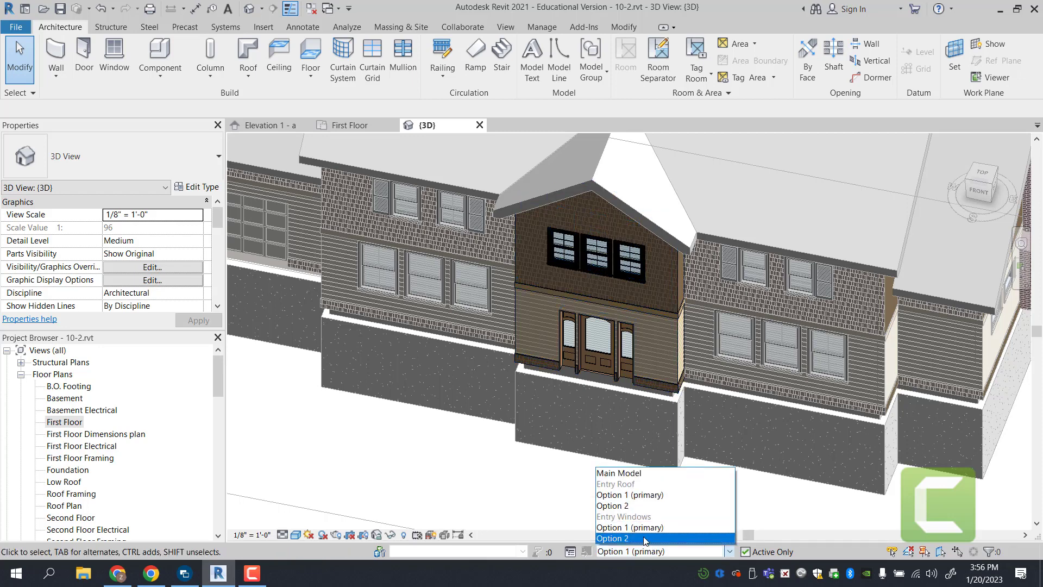
pyautogui.click(652, 538)
pyautogui.click(660, 552)
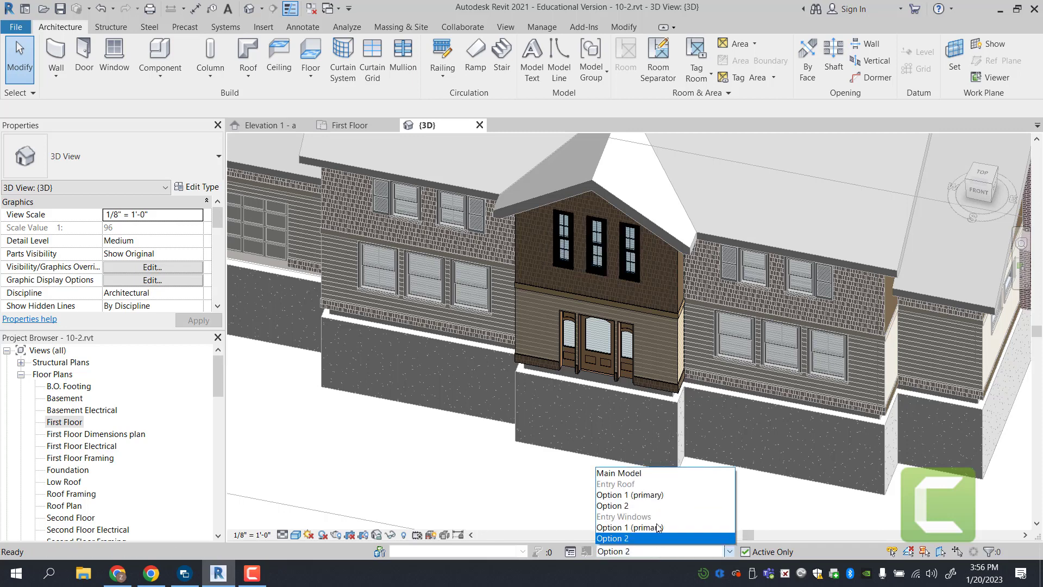
pyautogui.click(654, 472)
pyautogui.click(660, 551)
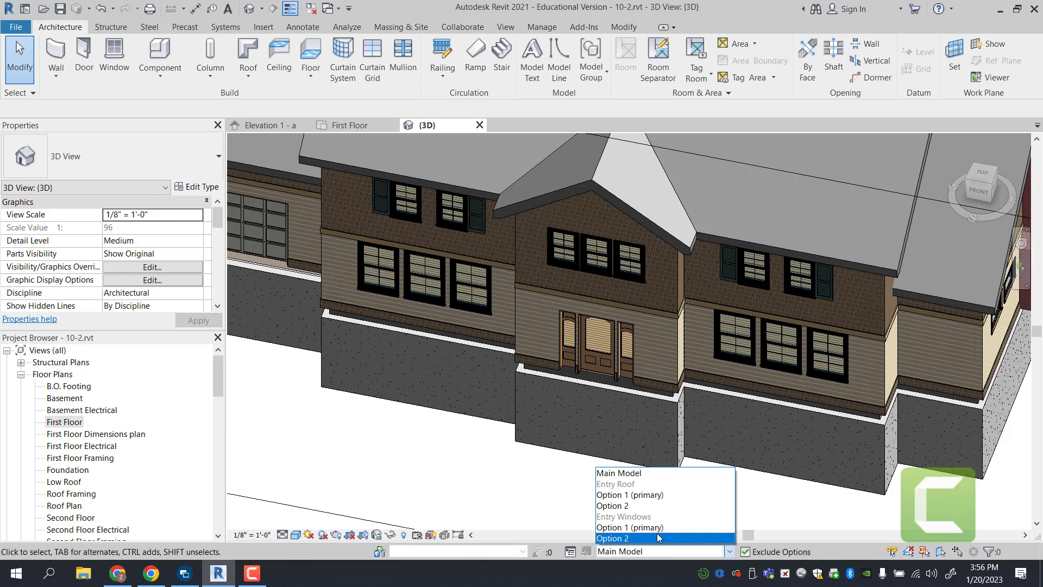
pyautogui.click(659, 538)
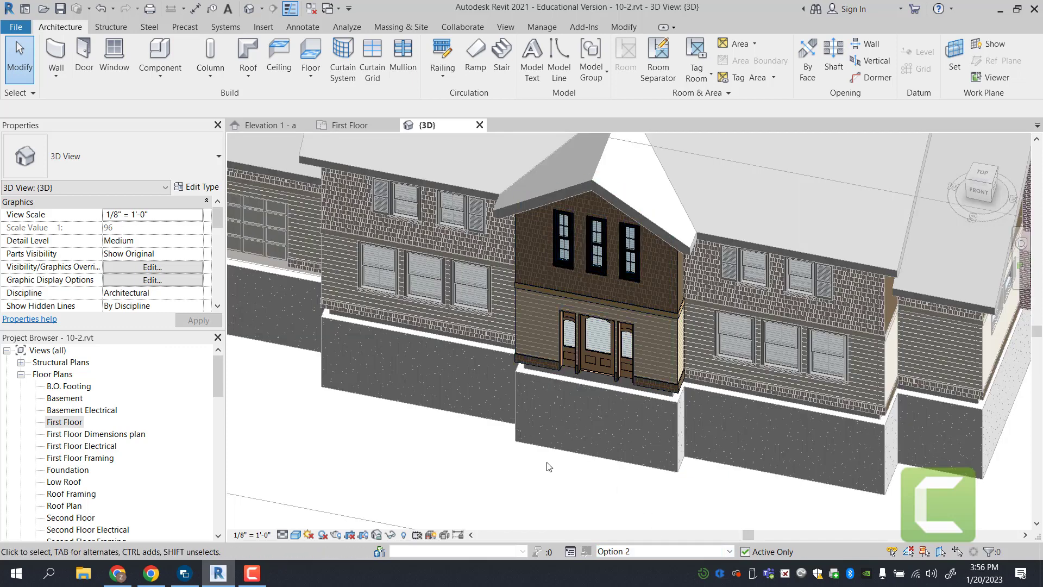
# - Make the Main Model active instead of Option 2 of Entry Windows
pyautogui.click(648, 556)
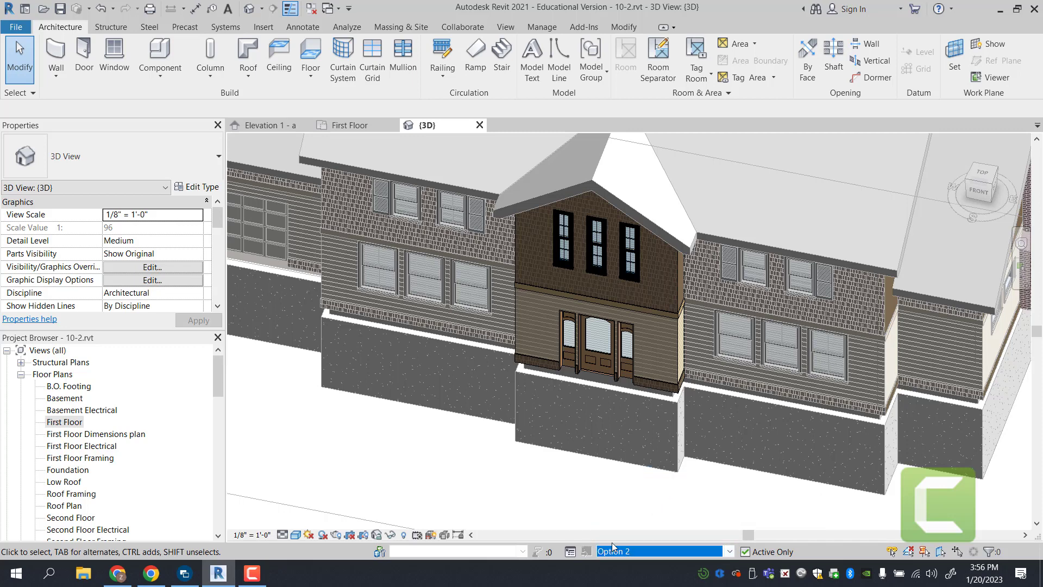
pyautogui.click(637, 552)
pyautogui.click(625, 472)
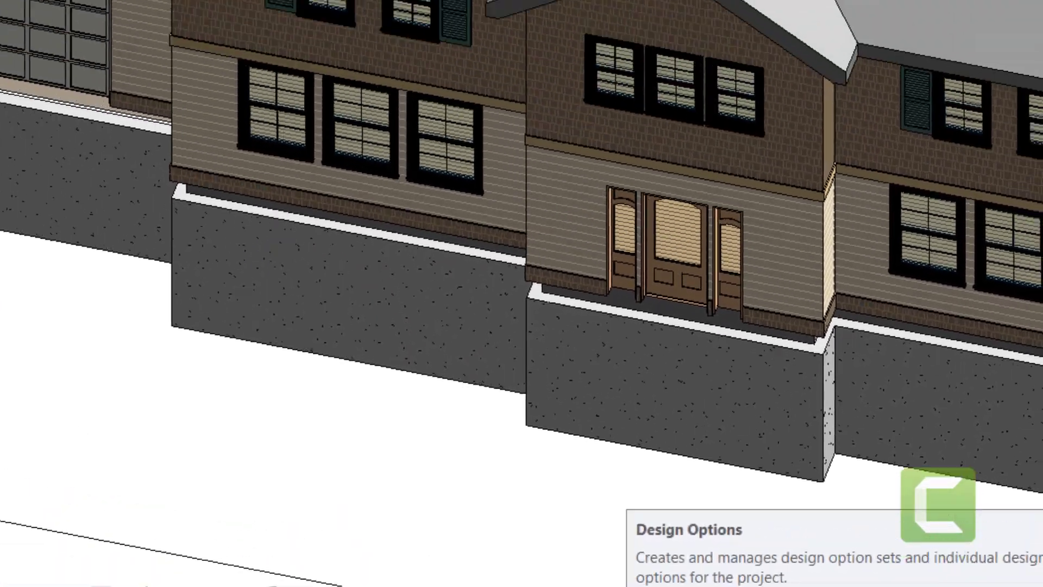
# - Review the Entry Windows set and its Option 2 in the Design Options dialog without changing the primary option
pyautogui.click(622, 506)
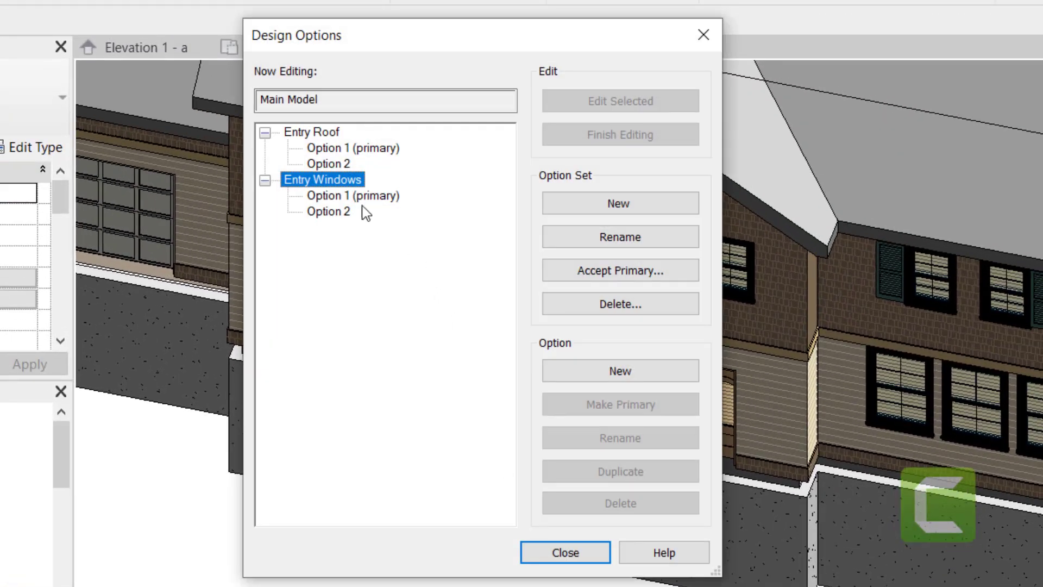
pyautogui.click(334, 210)
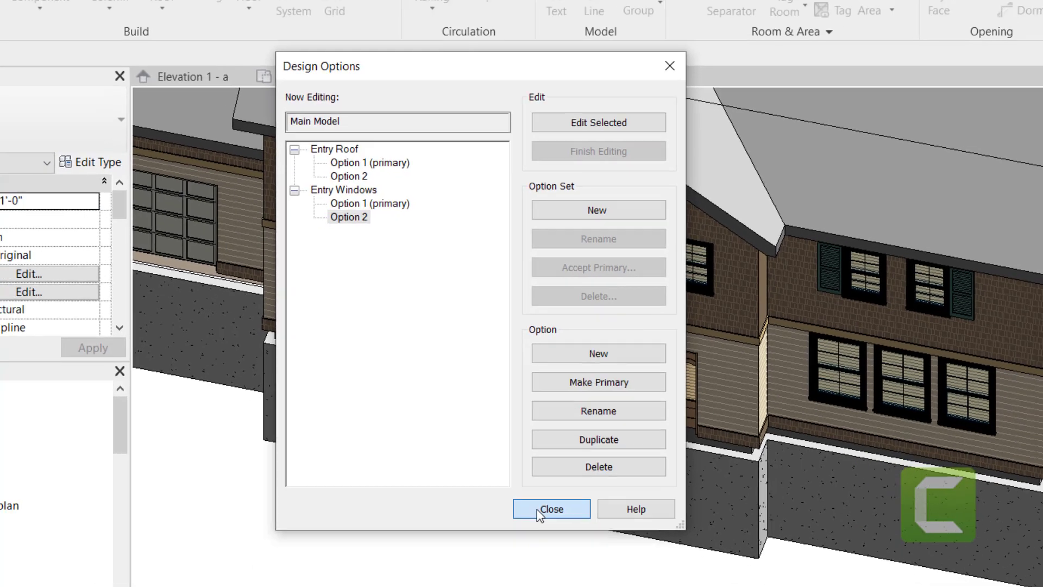
pyautogui.click(560, 552)
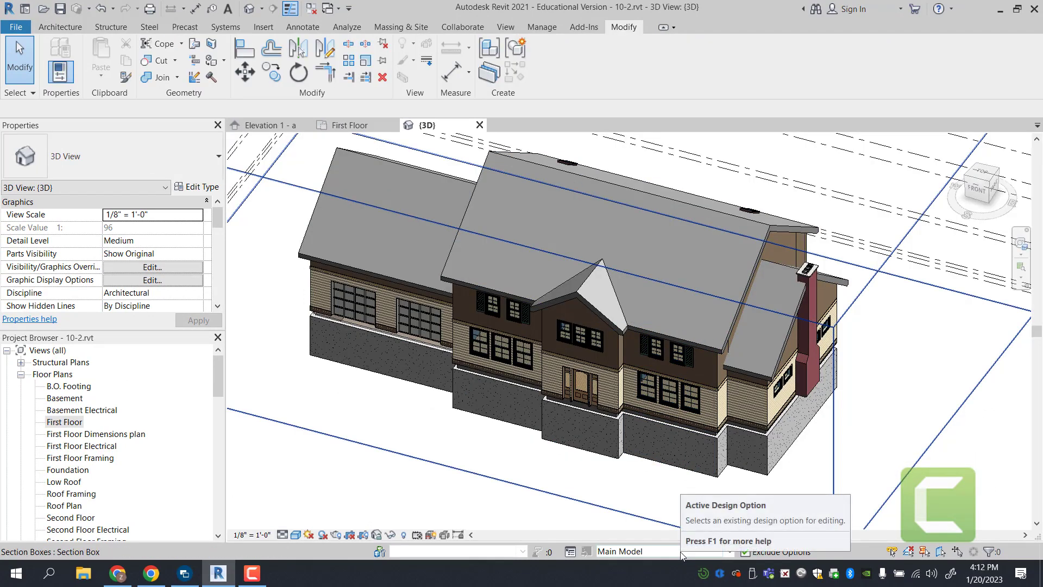
# - Activate Option 2 of Entry Roof for editing and open the South elevation at the area above the front door
pyautogui.click(683, 552)
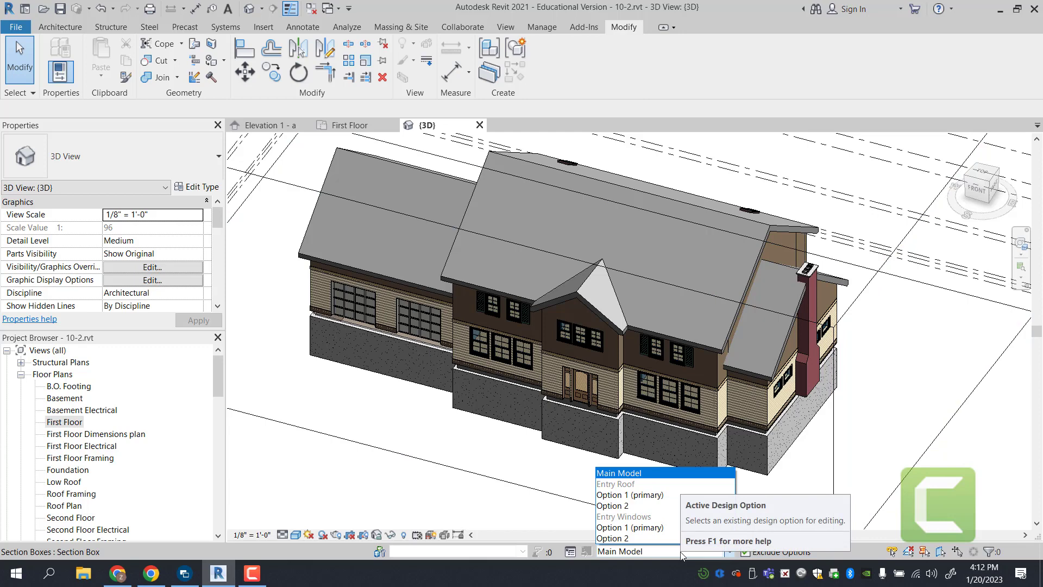
pyautogui.click(661, 506)
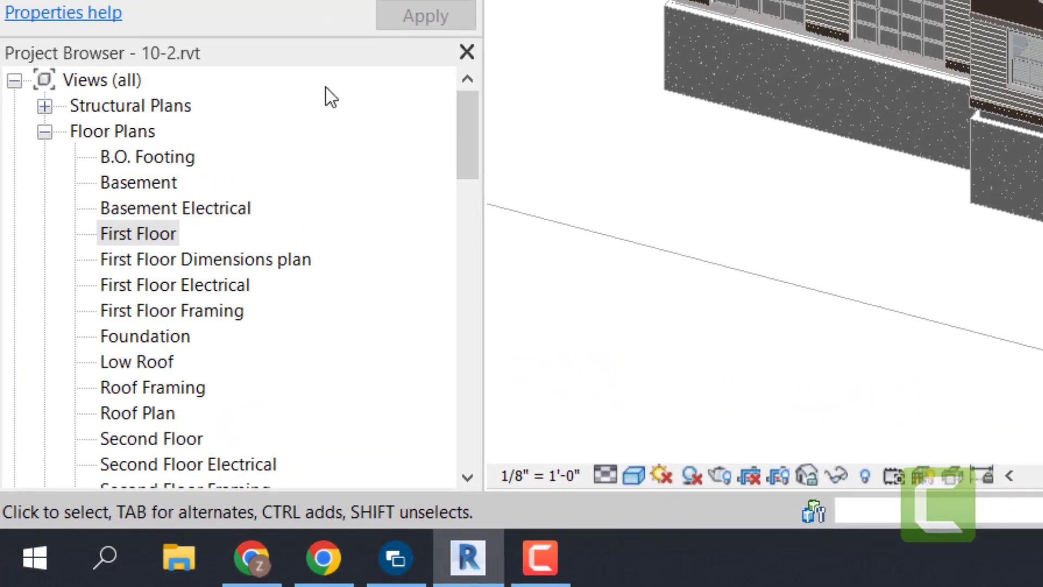
pyautogui.moveTo(470, 136); pyautogui.dragTo(471, 227)
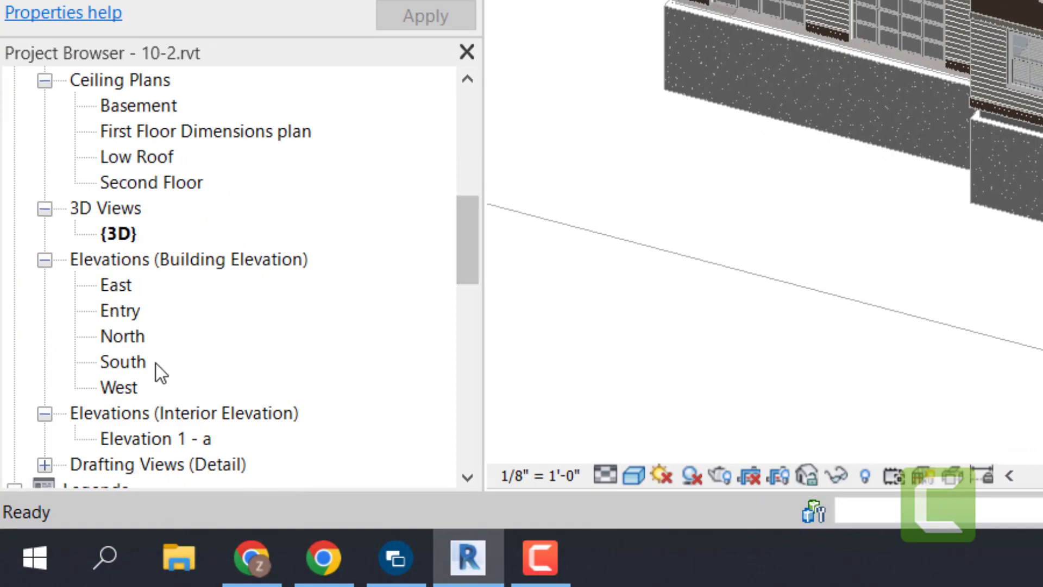
pyautogui.doubleClick(131, 365)
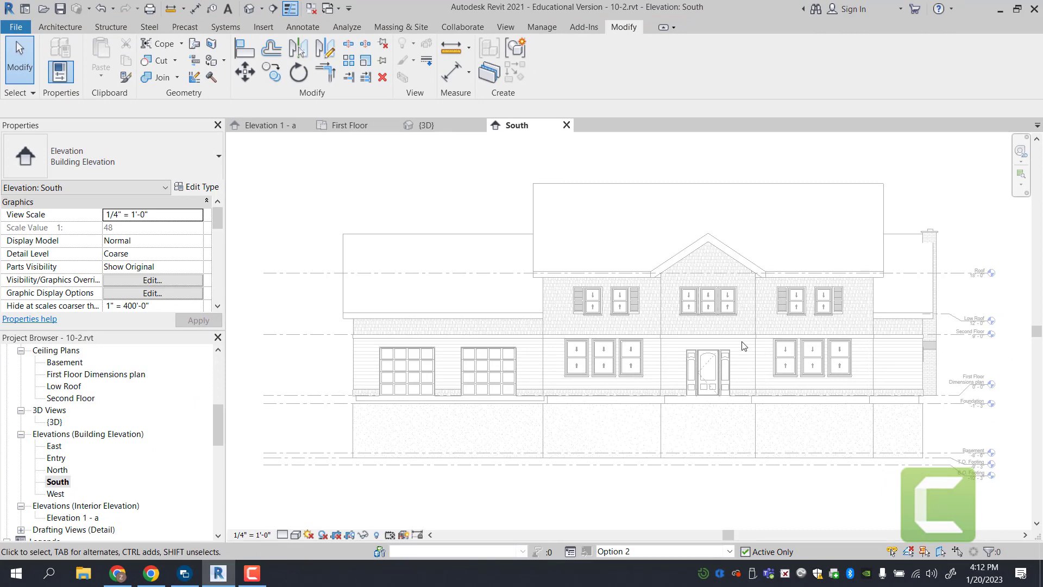
pyautogui.scroll(4, 747, 339)
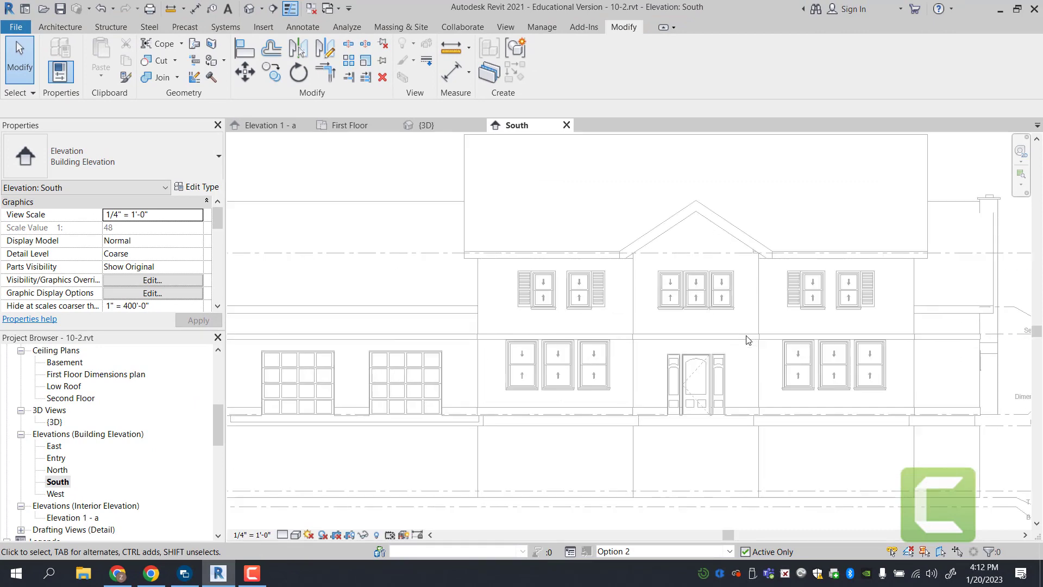
pyautogui.scroll(5, 757, 375)
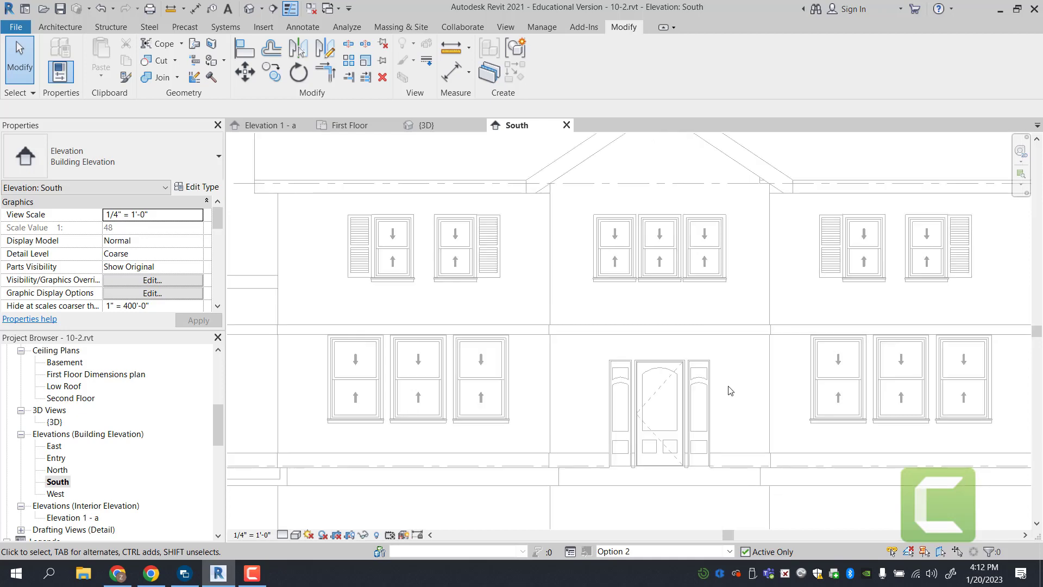
pyautogui.scroll(4, 614, 343)
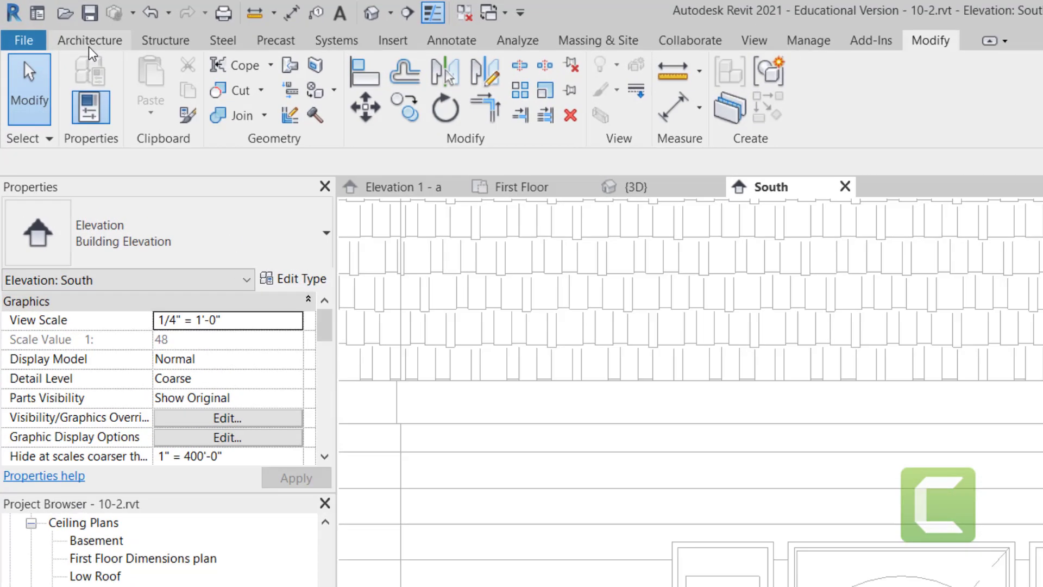
# - Create an in-place model in the Roofs category and name it Entry Roof
pyautogui.click(60, 26)
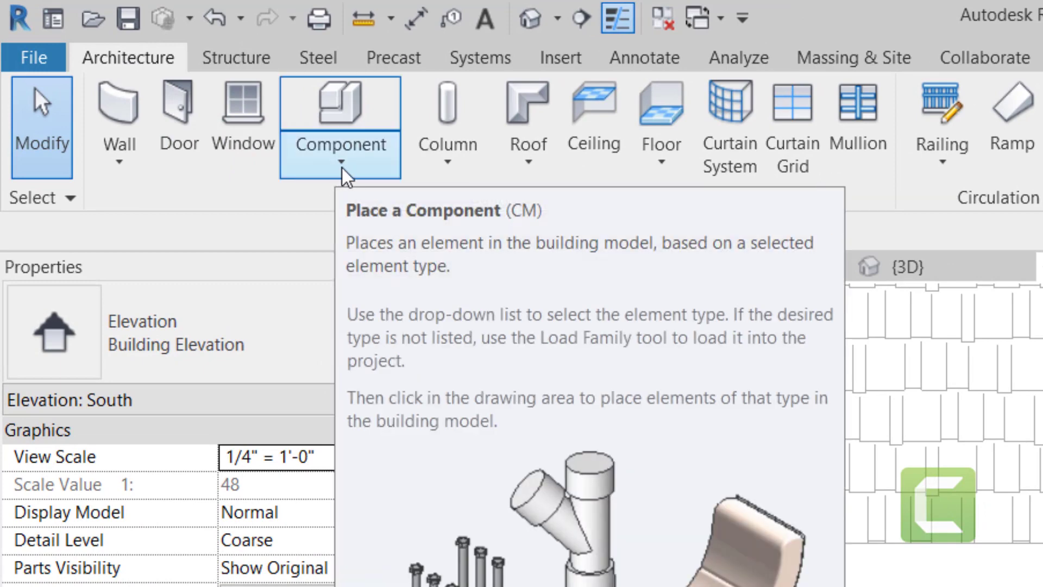
pyautogui.click(343, 173)
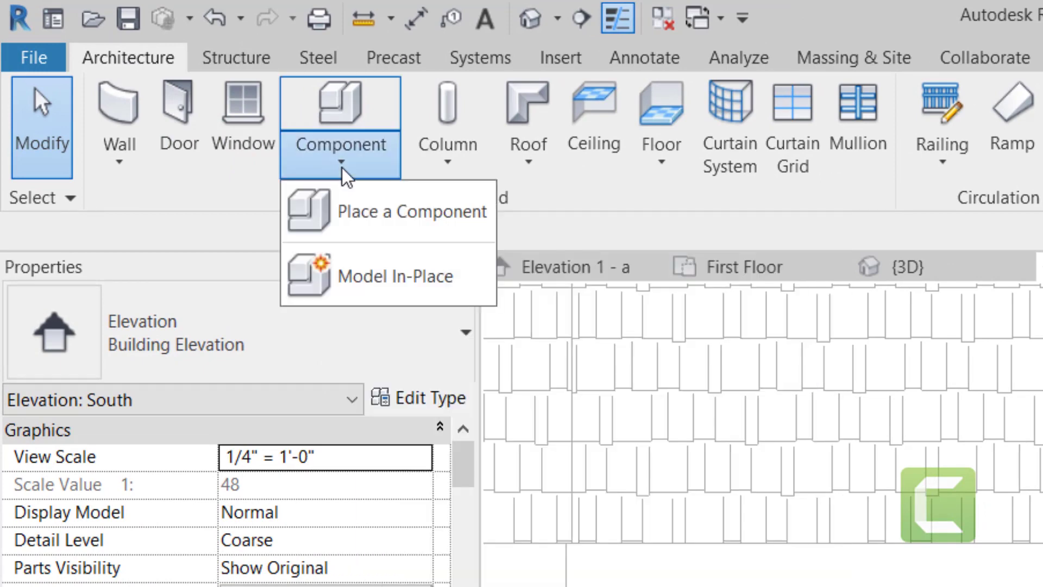
pyautogui.click(402, 277)
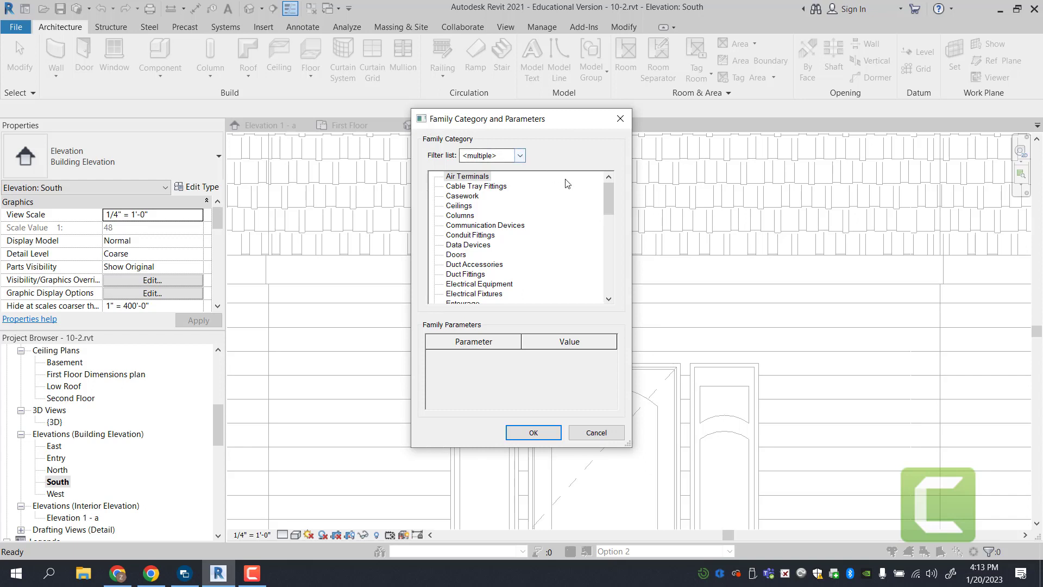
pyautogui.moveTo(605, 200); pyautogui.dragTo(609, 245)
pyautogui.click(456, 283)
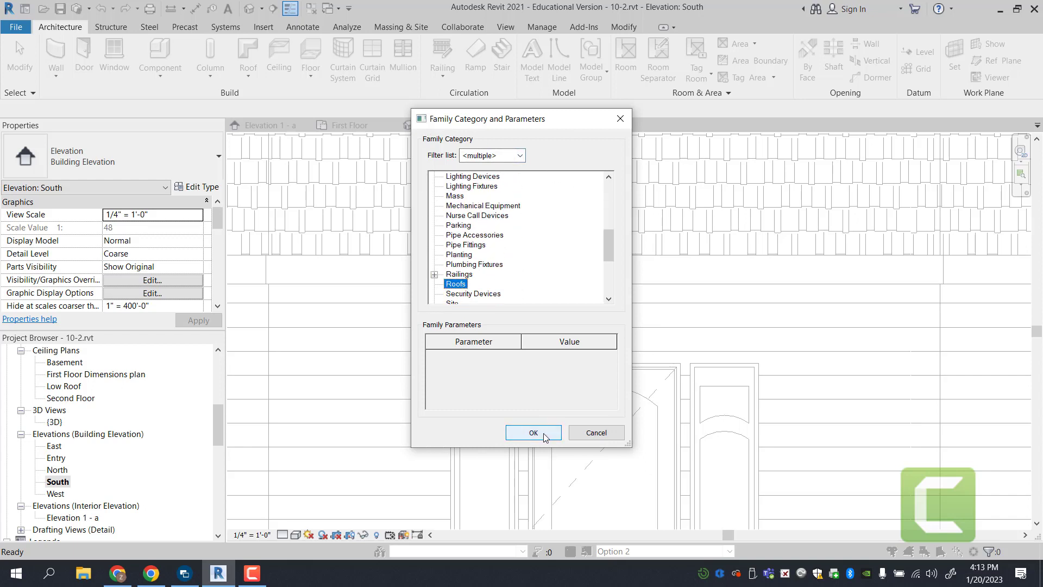
pyautogui.click(544, 433)
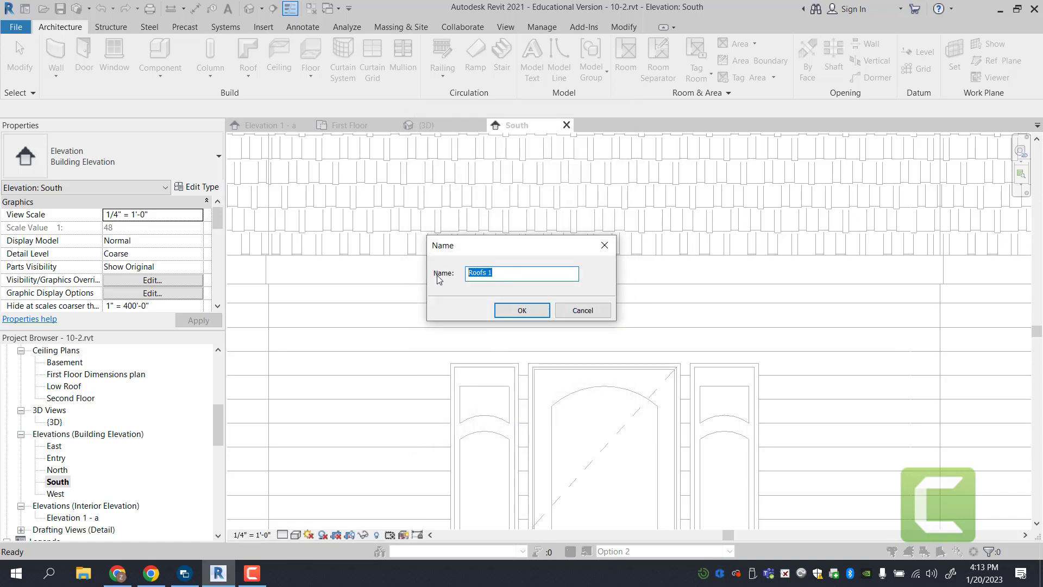
pyautogui.write('Entry Roof')
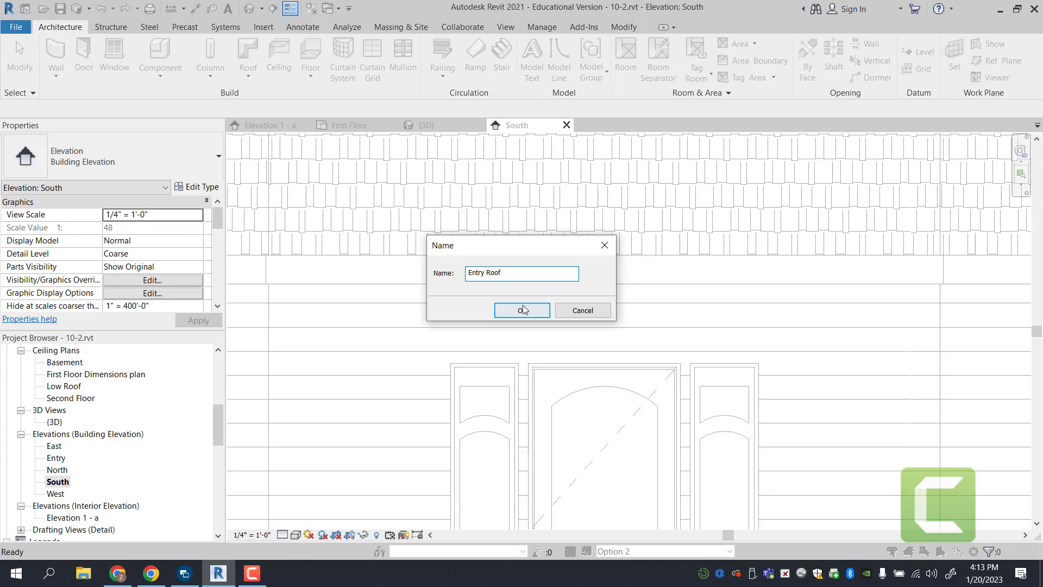
pyautogui.click(521, 310)
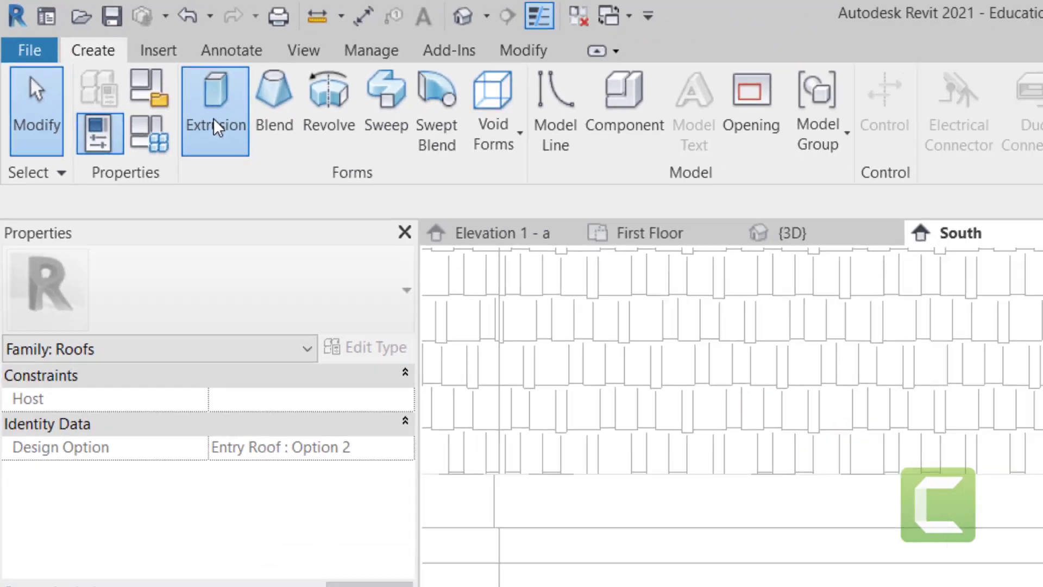
# - Start an arc-sketched extrusion on the front wall's face above the entry door and set its depth to 2'
pyautogui.click(215, 128)
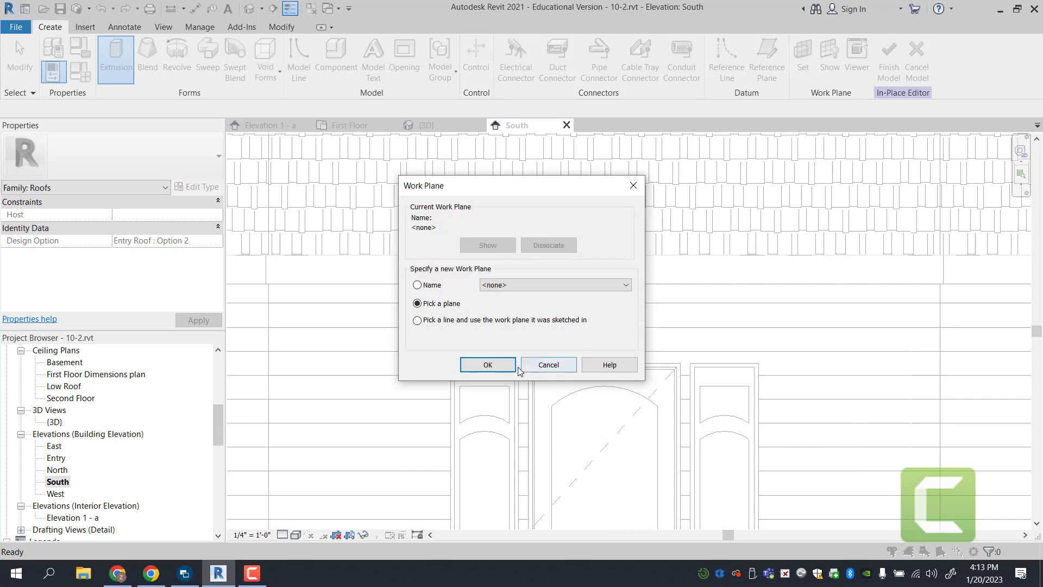
pyautogui.click(486, 365)
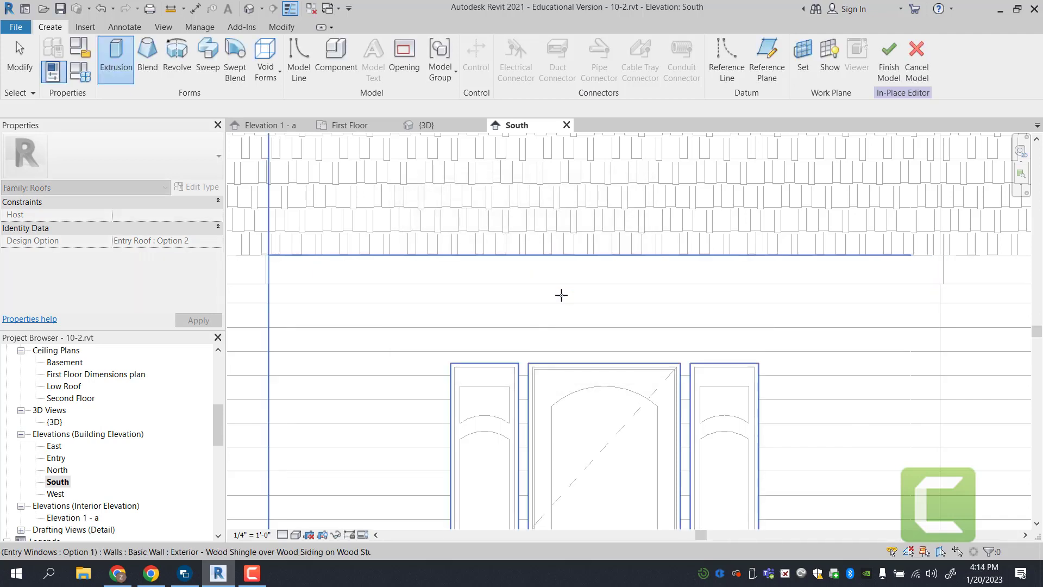
pyautogui.scroll(-4, 561, 308)
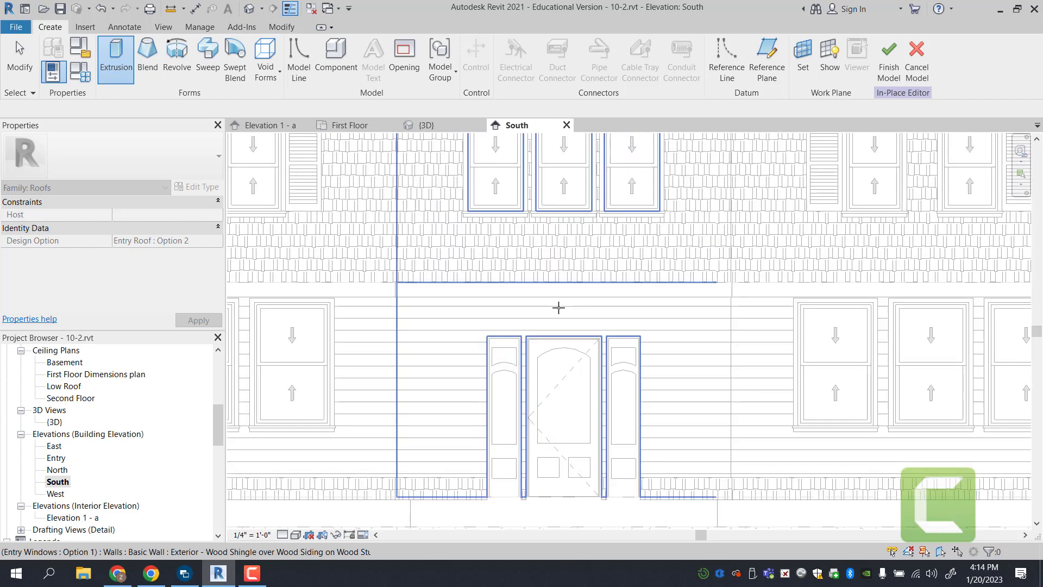
pyautogui.click(560, 310)
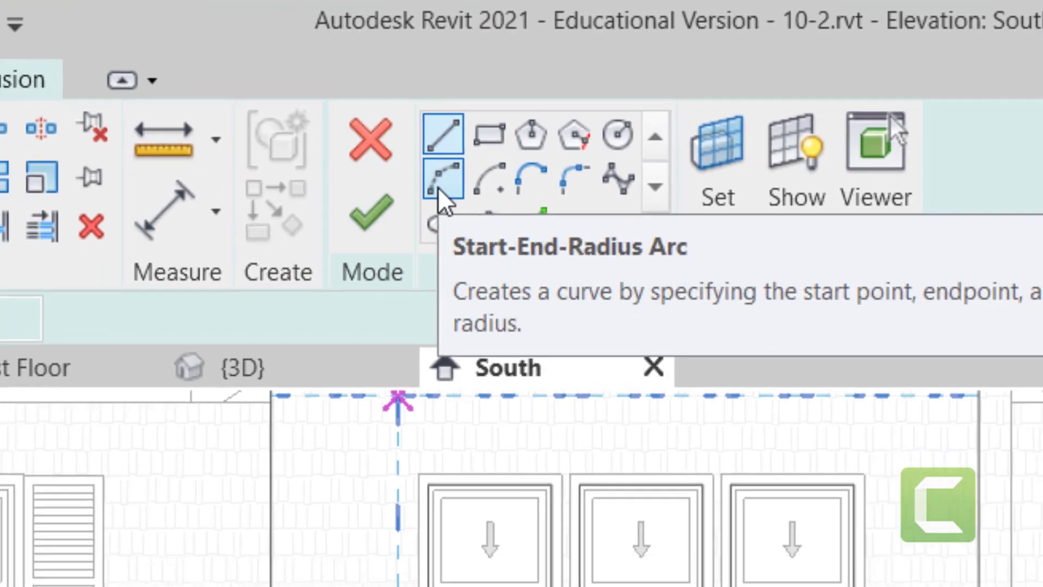
pyautogui.click(438, 191)
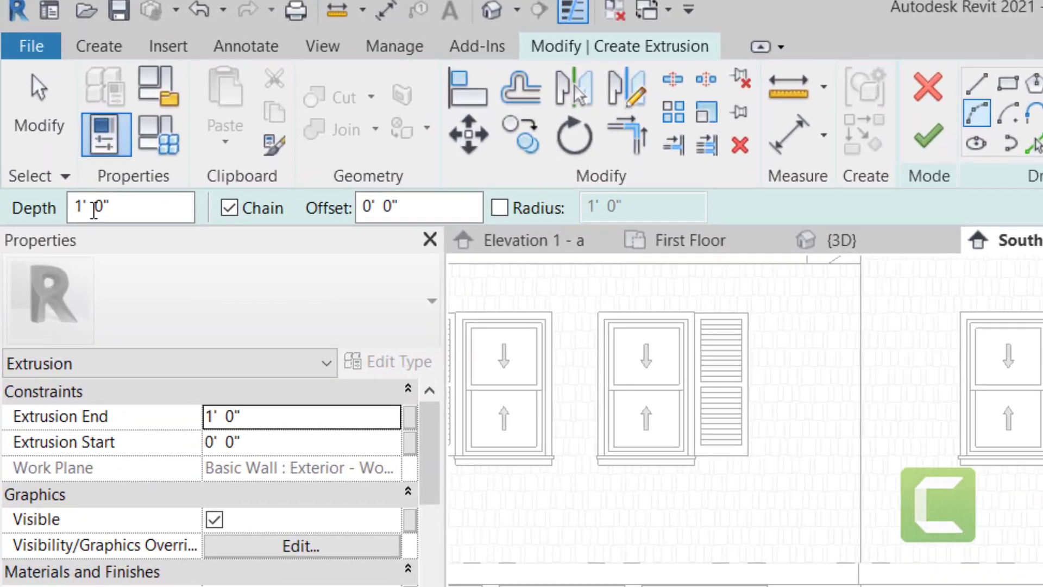
pyautogui.doubleClick(94, 208)
pyautogui.write("2'")
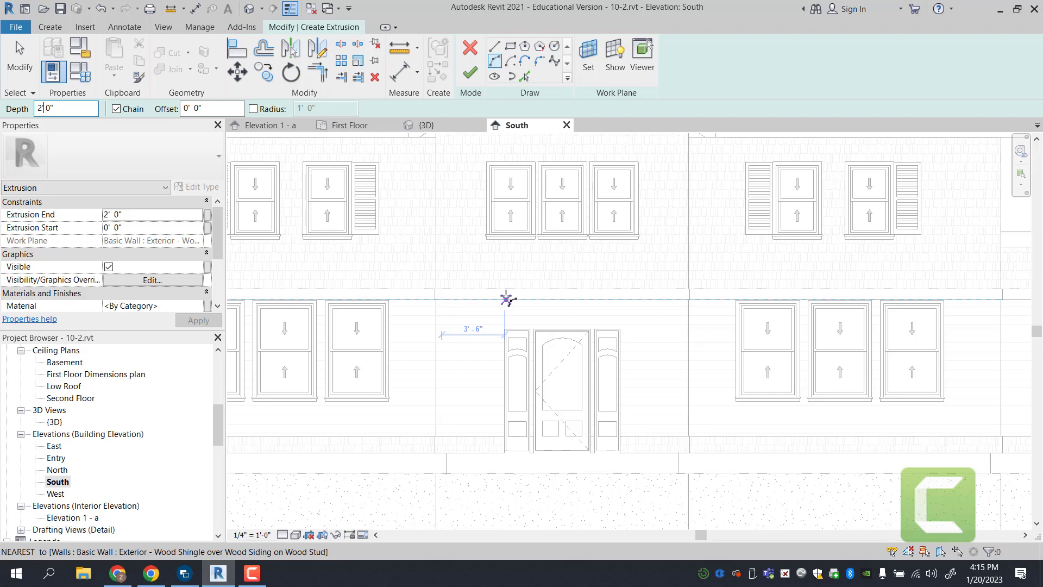
# - Draw a start-end-radius arc of about 4'-6" radius above the door, spanning the door and both sidelights
pyautogui.click(507, 298)
pyautogui.scroll(4, 501, 292)
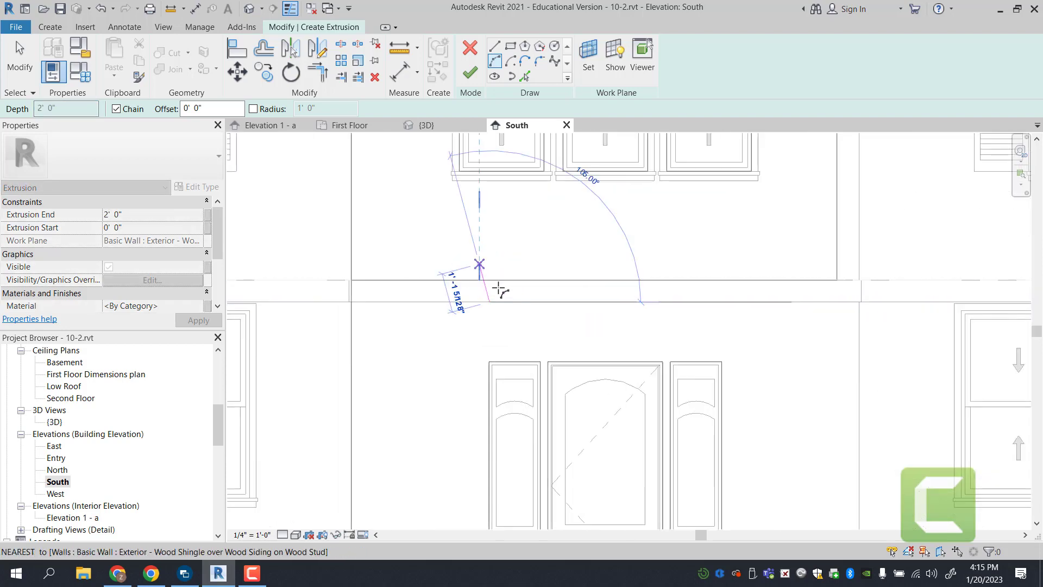
pyautogui.scroll(-1, 537, 282)
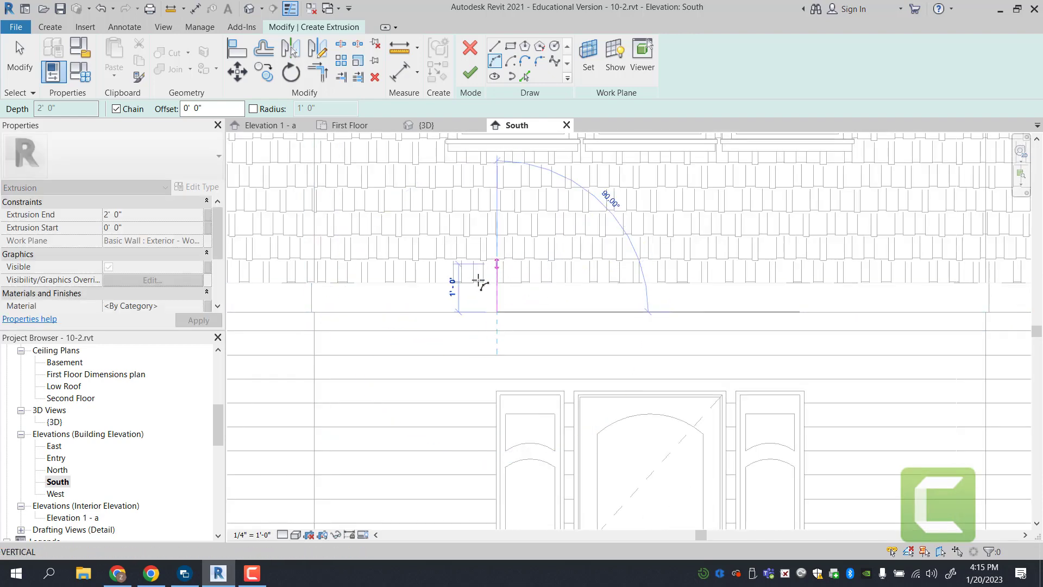
pyautogui.scroll(-1, 581, 278)
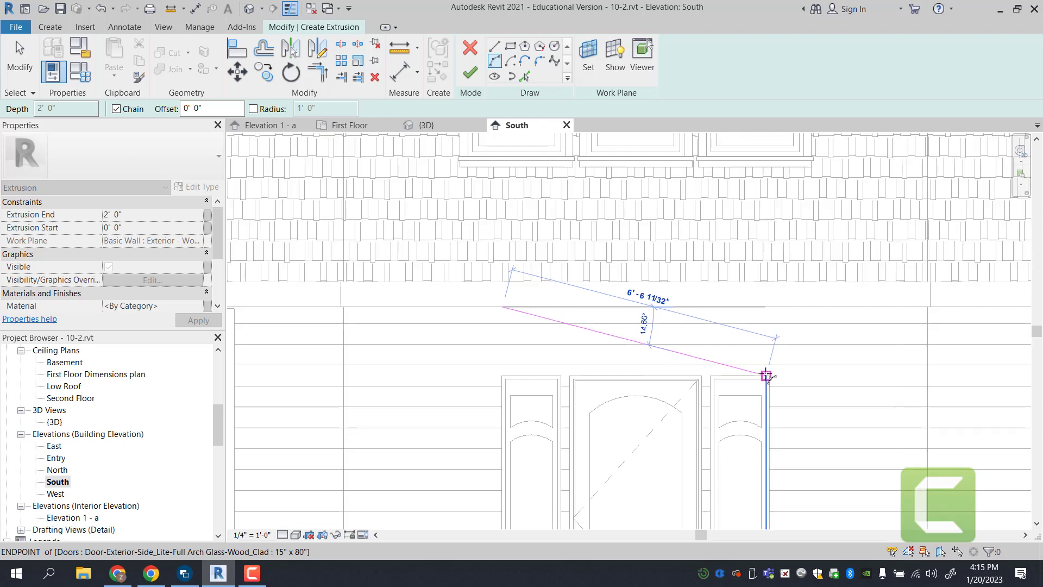
pyautogui.click(766, 307)
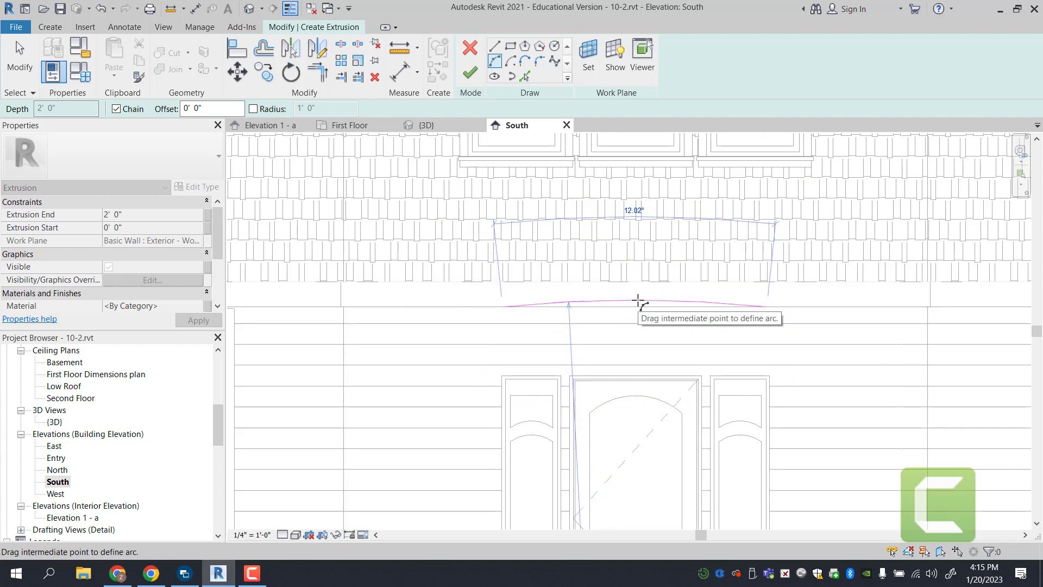
pyautogui.scroll(-1, 638, 300)
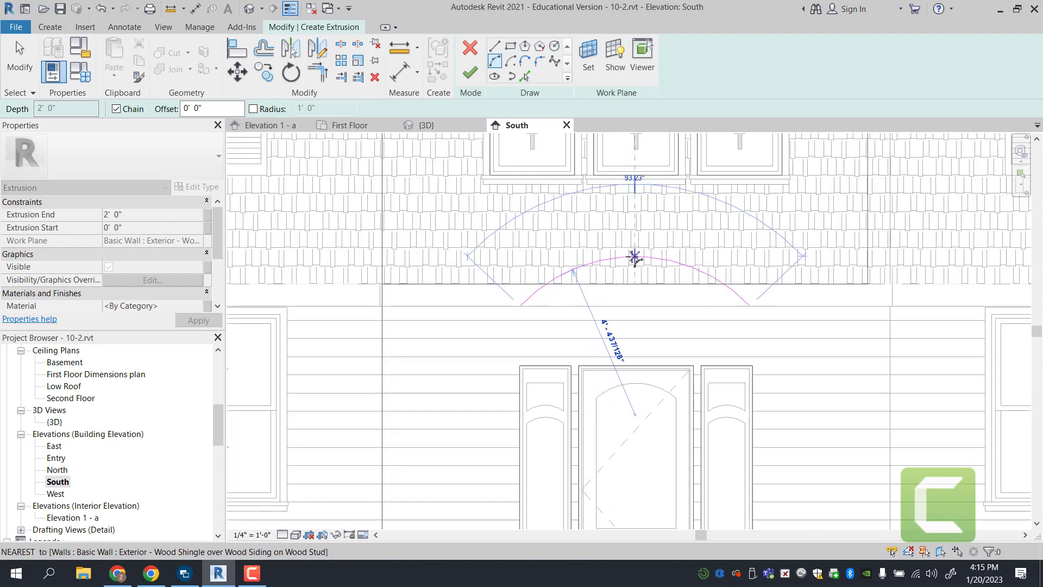
pyautogui.scroll(1, 634, 256)
pyautogui.scroll(1, 634, 257)
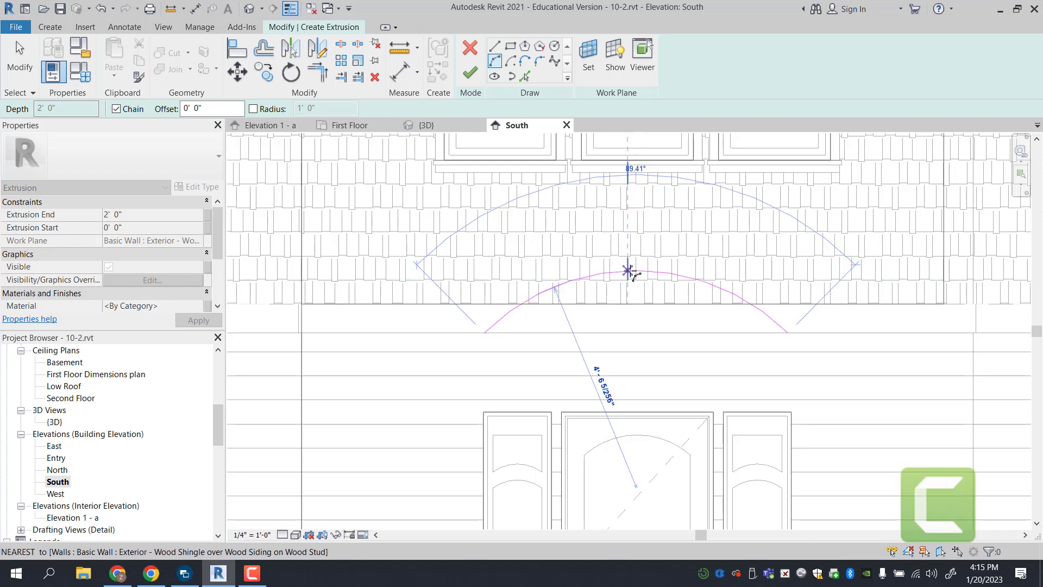
pyautogui.click(628, 270)
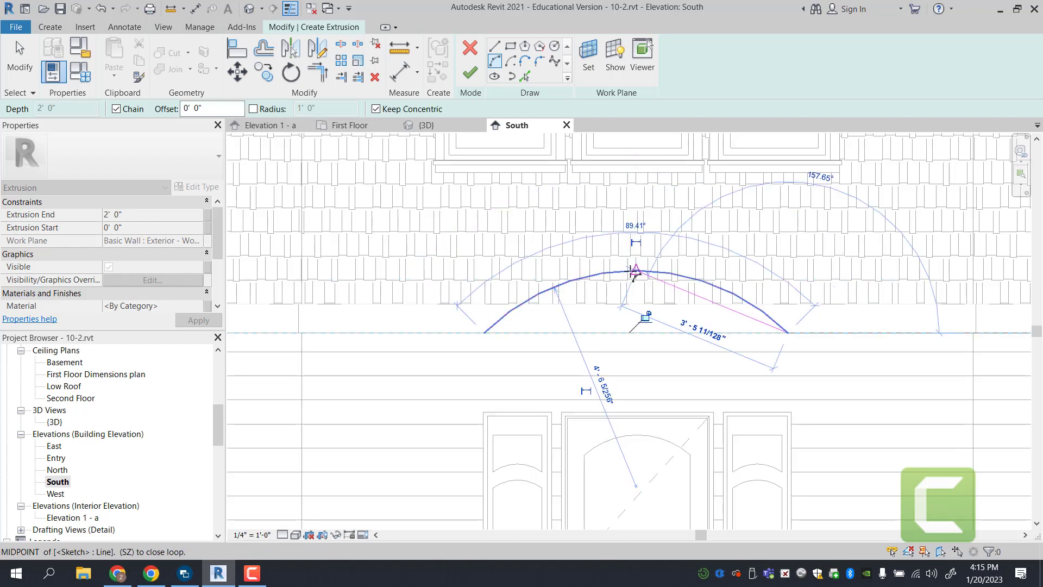
pyautogui.hotkey('ctrl', 'z')
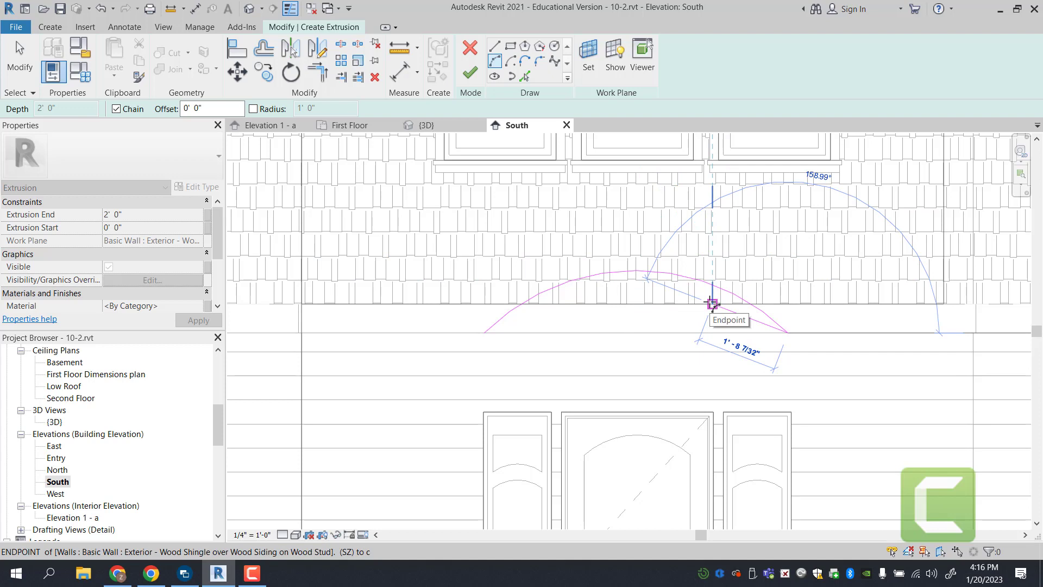
pyautogui.click(711, 302)
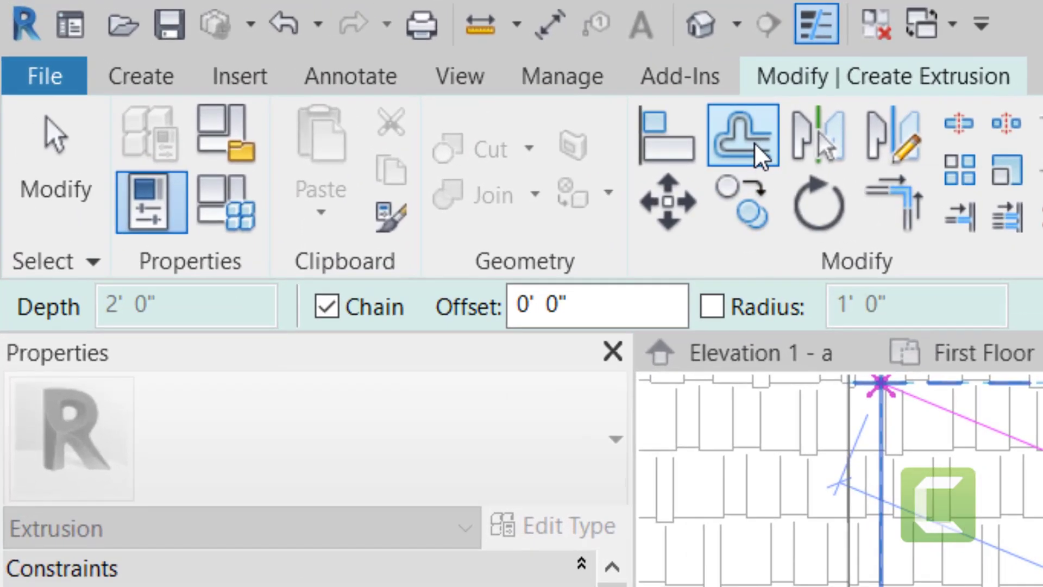
# - Offset a copy of the arc 7.25" upward, keeping the original
pyautogui.click(264, 48)
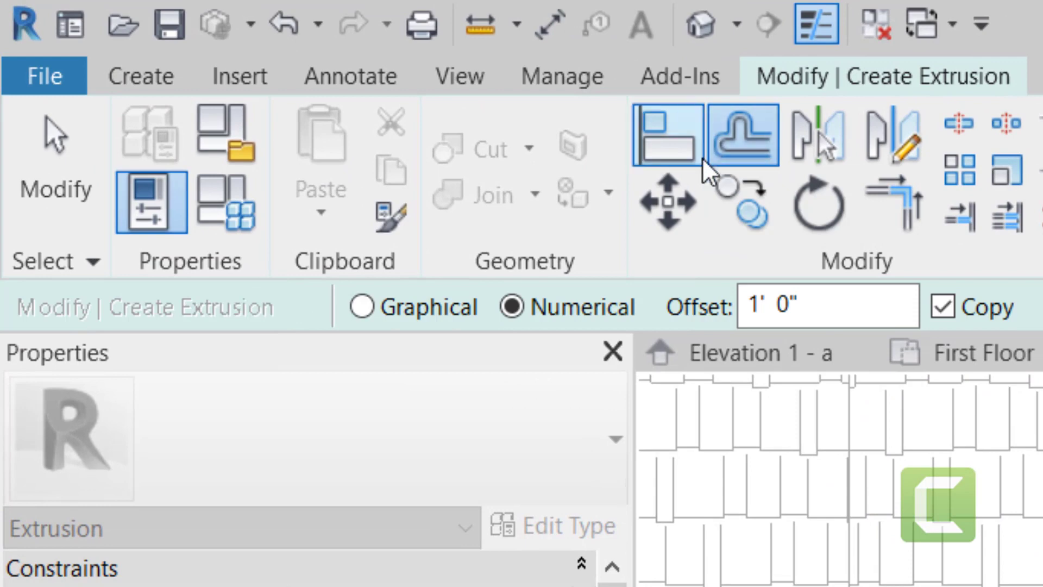
pyautogui.moveTo(844, 309); pyautogui.dragTo(675, 304)
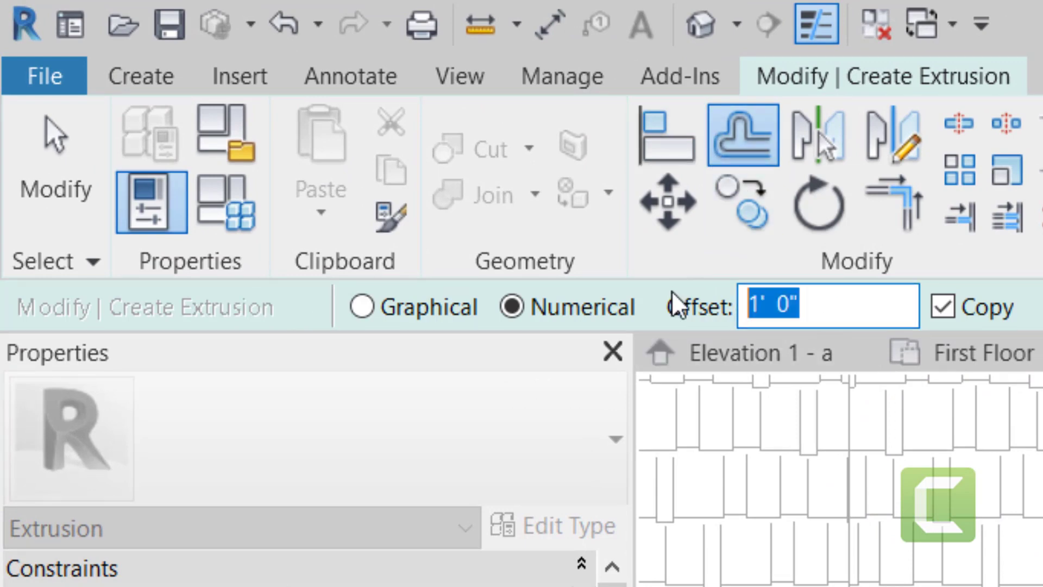
pyautogui.write('7.2')
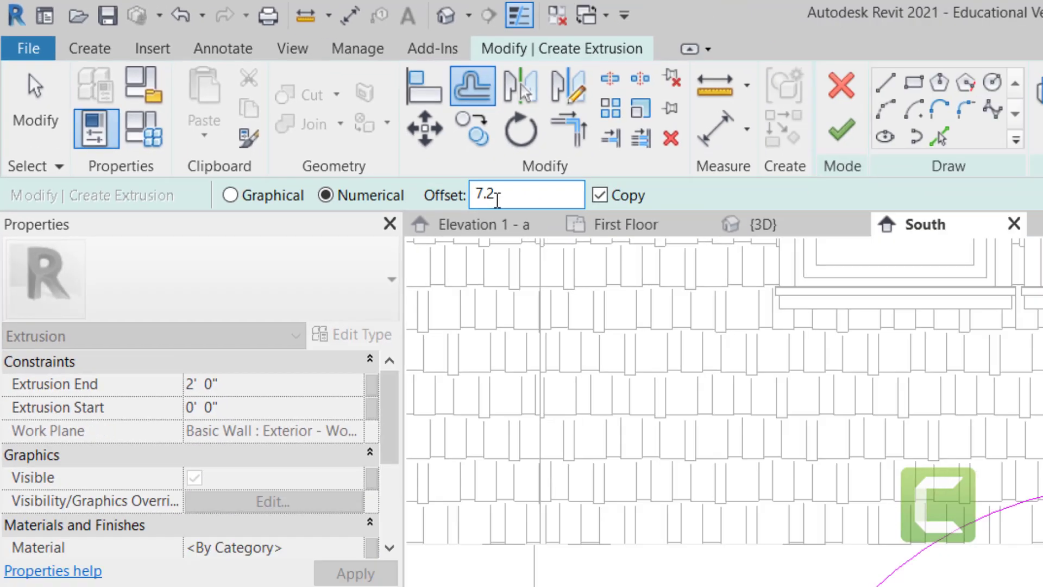
pyautogui.write('5"')
pyautogui.press('Return')
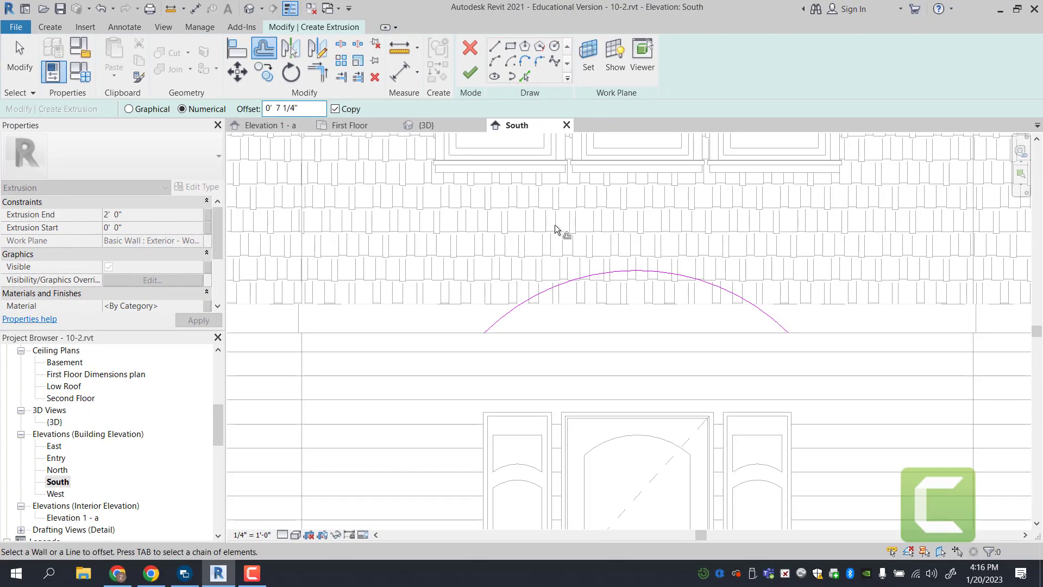
pyautogui.click(595, 269)
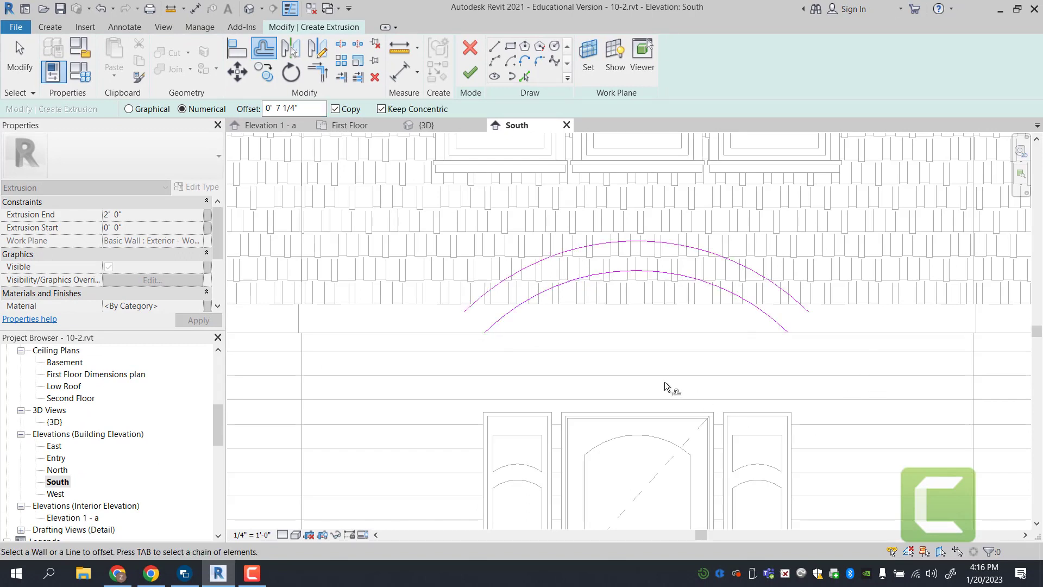
# - Close both ends of the two arcs with straight lines, then finish the extrusion and the in-place model
pyautogui.click(494, 45)
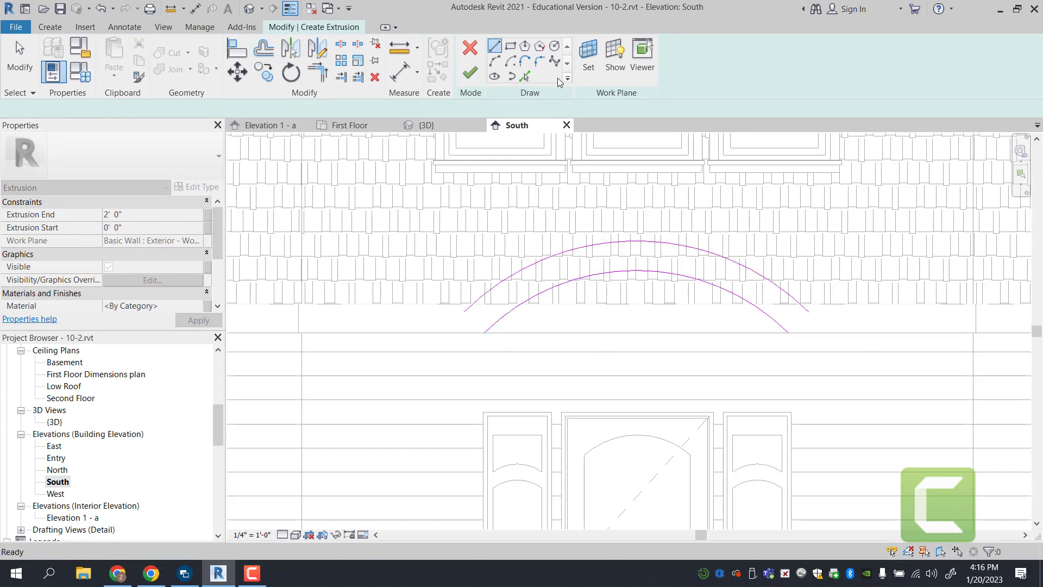
pyautogui.click(785, 331)
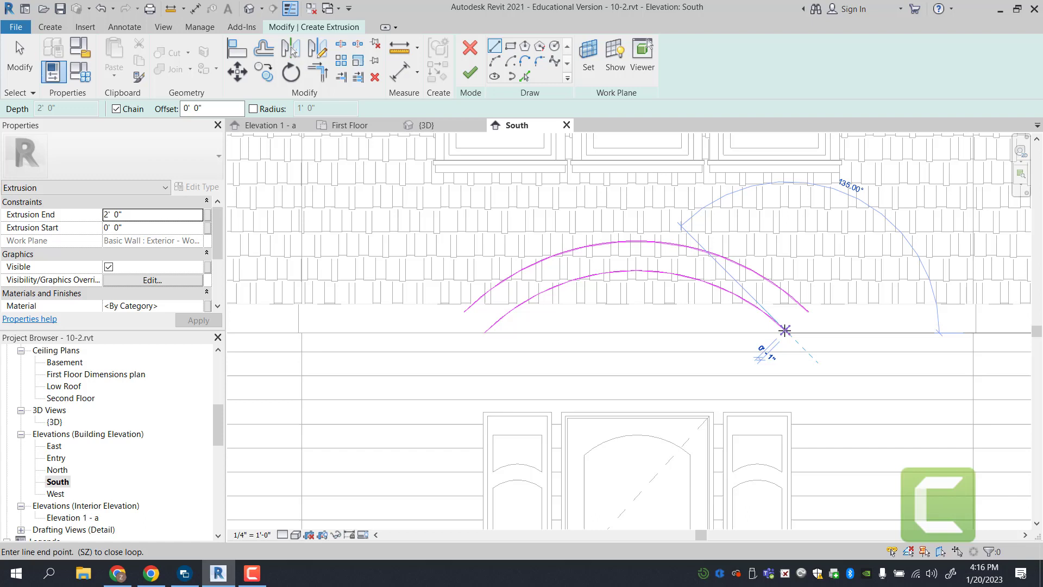
pyautogui.click(808, 312)
pyautogui.press('Escape')
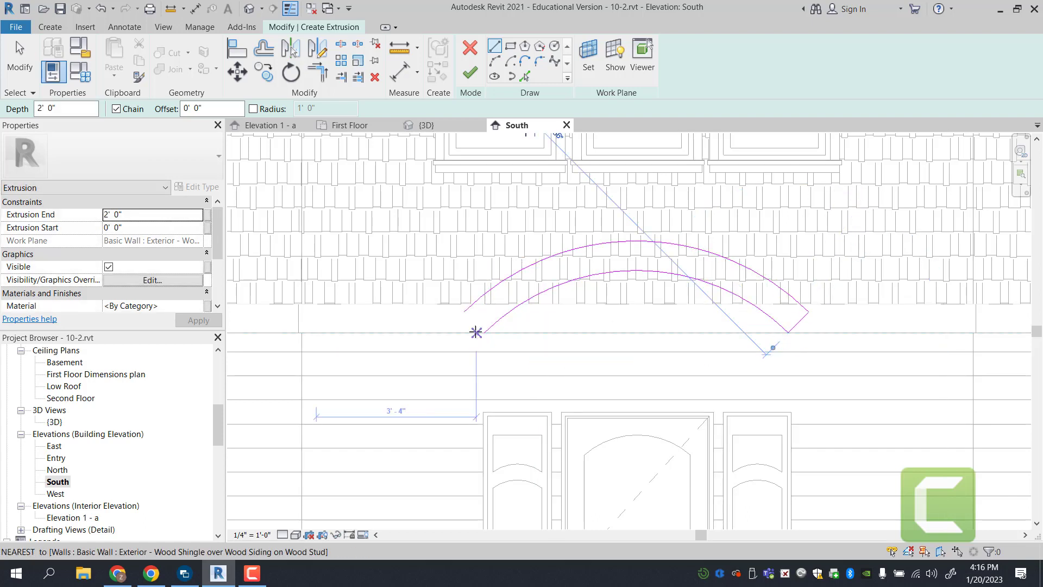
pyautogui.click(485, 331)
pyautogui.click(465, 311)
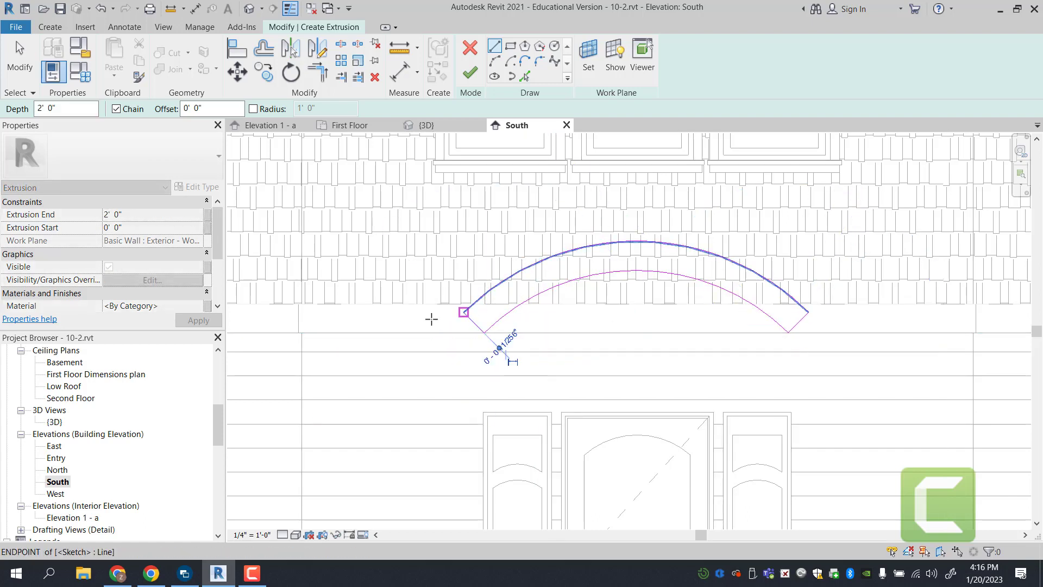
pyautogui.click(470, 75)
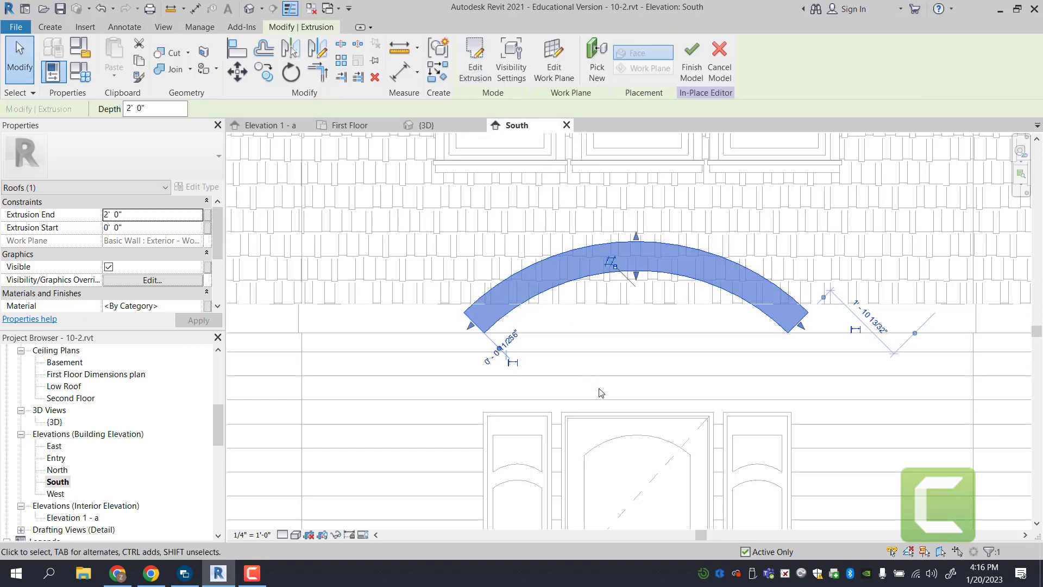
pyautogui.click(695, 61)
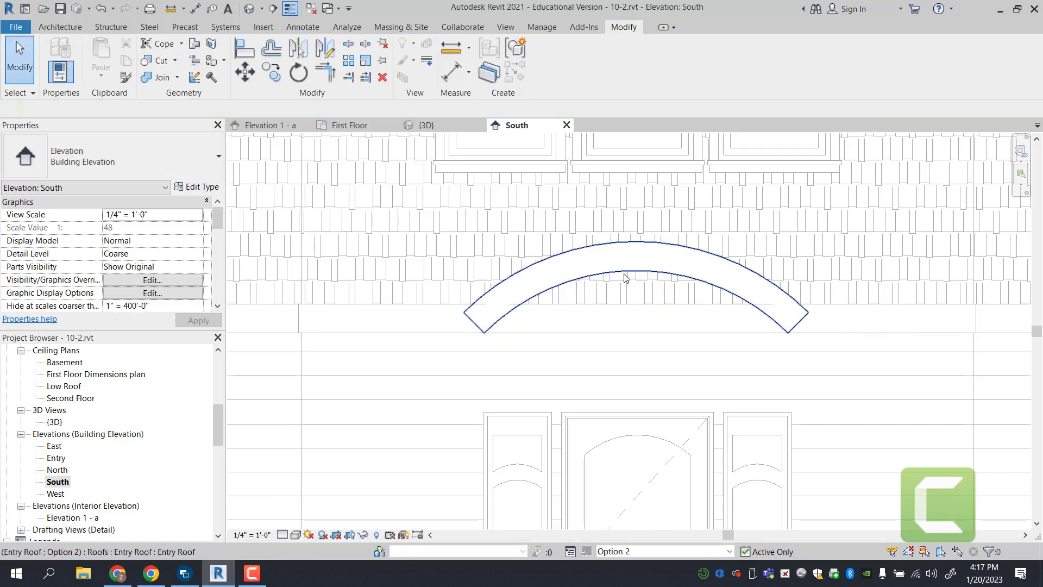
# - Show the arched entry roof in the default 3D view and make the Main Model active instead of Option 2
pyautogui.click(251, 10)
pyautogui.scroll(8, 574, 347)
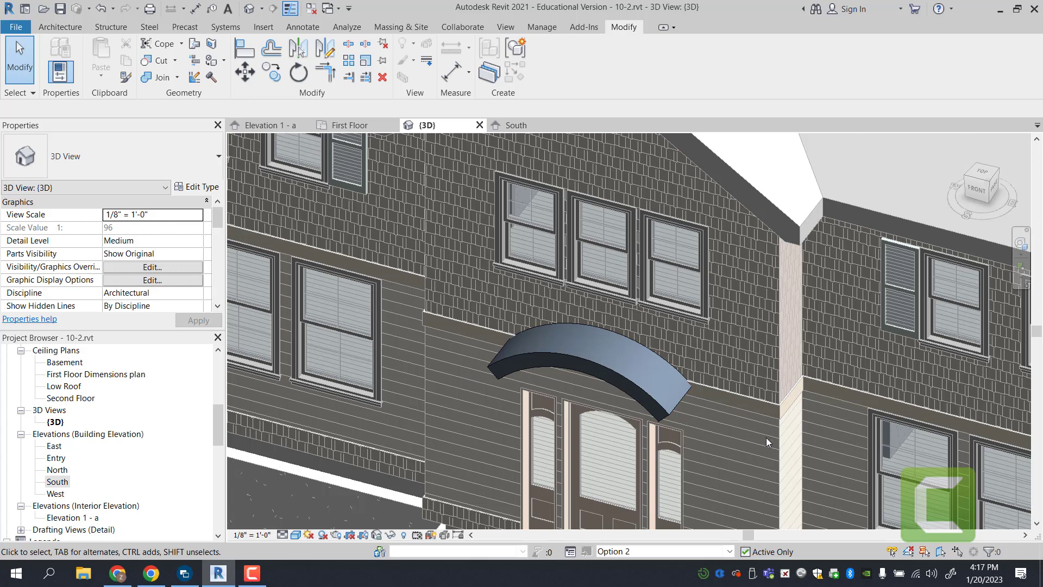
pyautogui.scroll(-3, 599, 336)
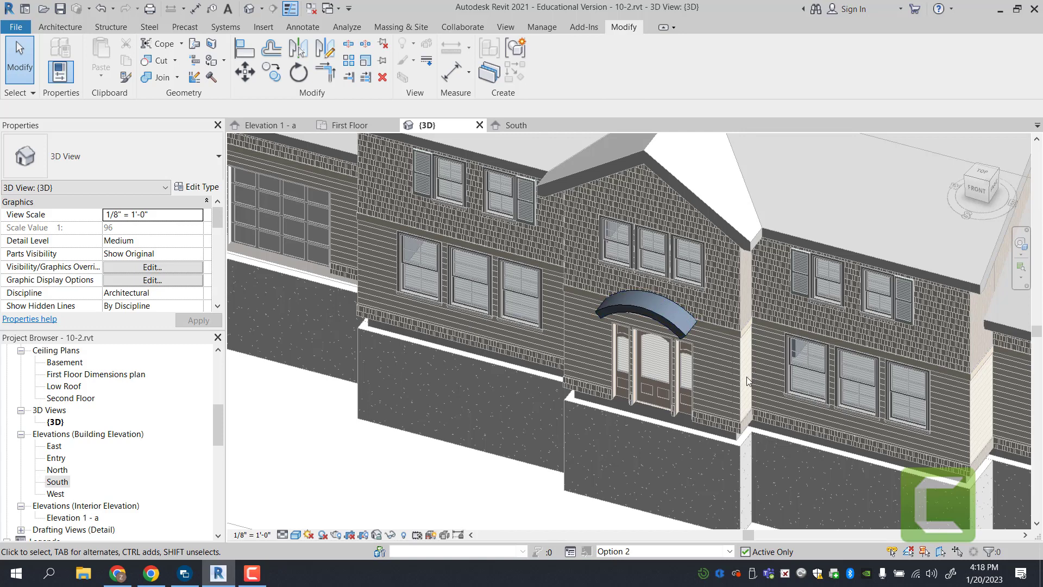
pyautogui.click(685, 552)
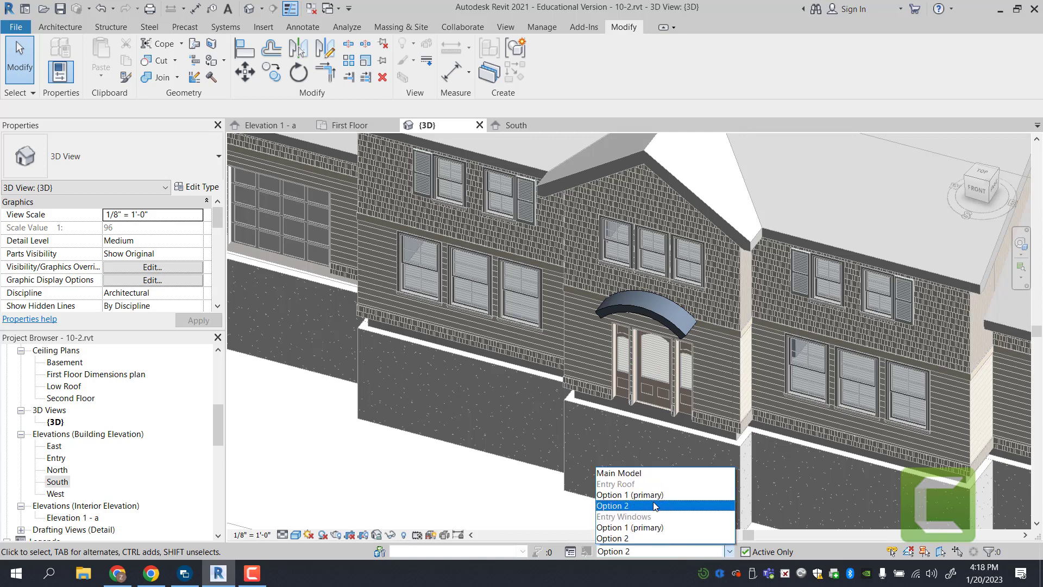
pyautogui.click(651, 473)
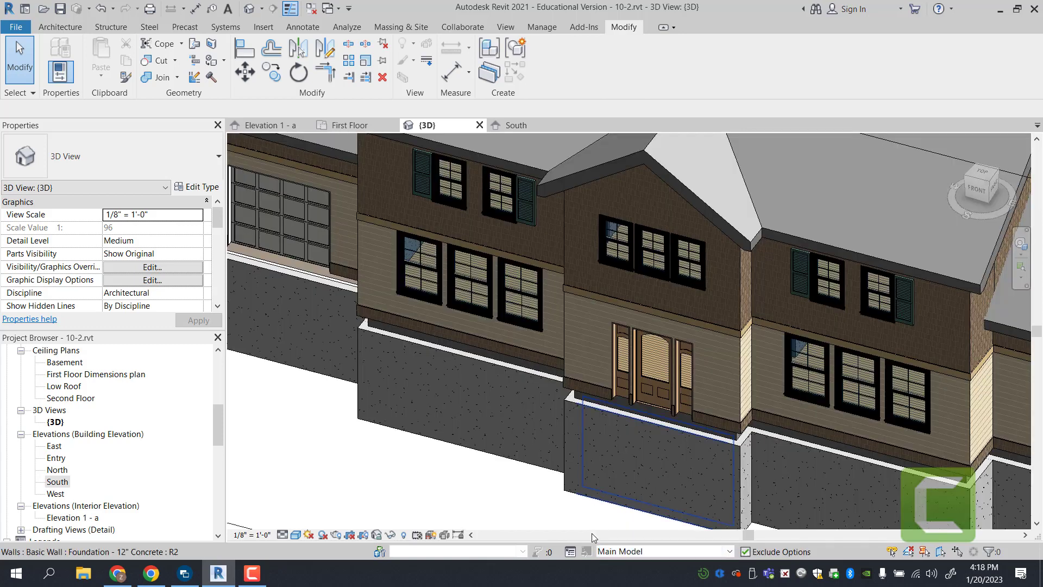
# - Add a third option to the Entry Roof option set and rename it Tradtional Roof
pyautogui.click(569, 552)
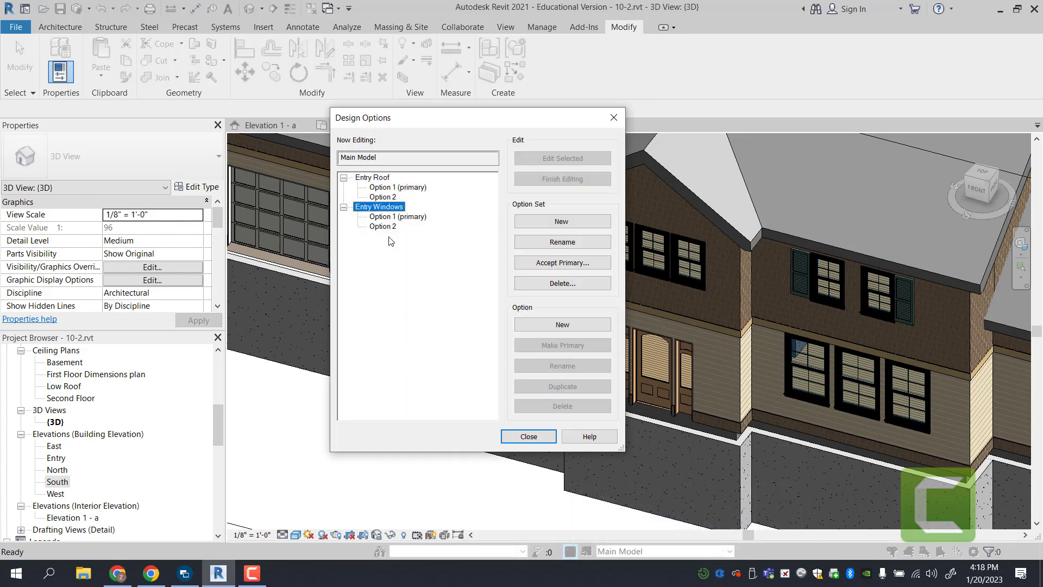
pyautogui.click(365, 180)
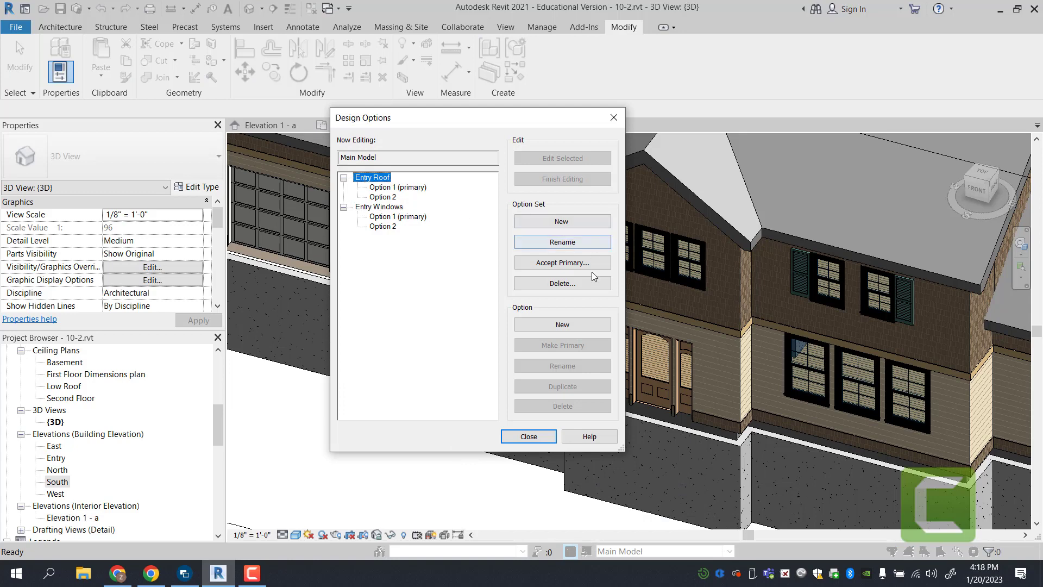
pyautogui.click(558, 328)
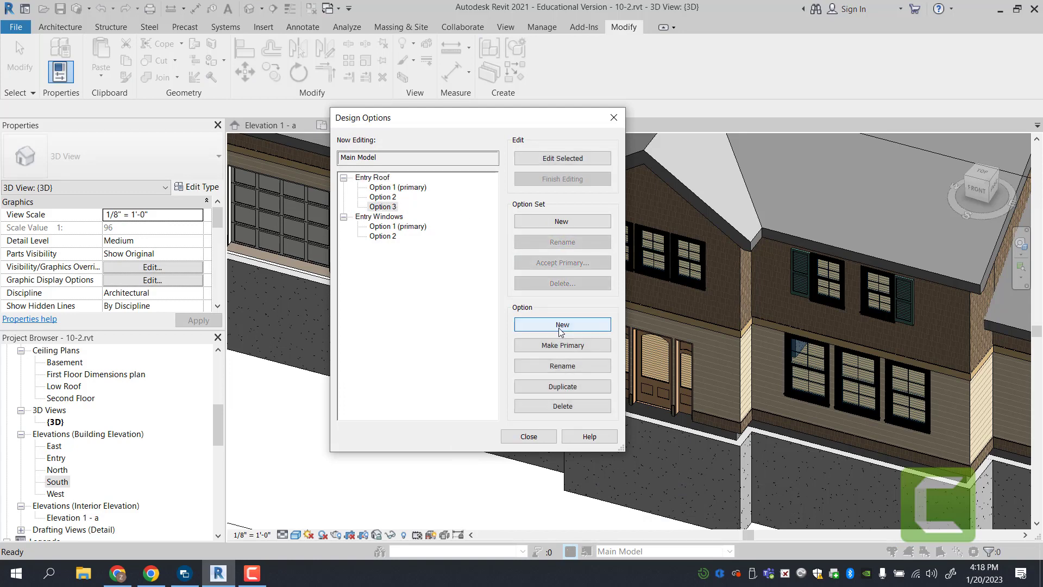
pyautogui.click(387, 208)
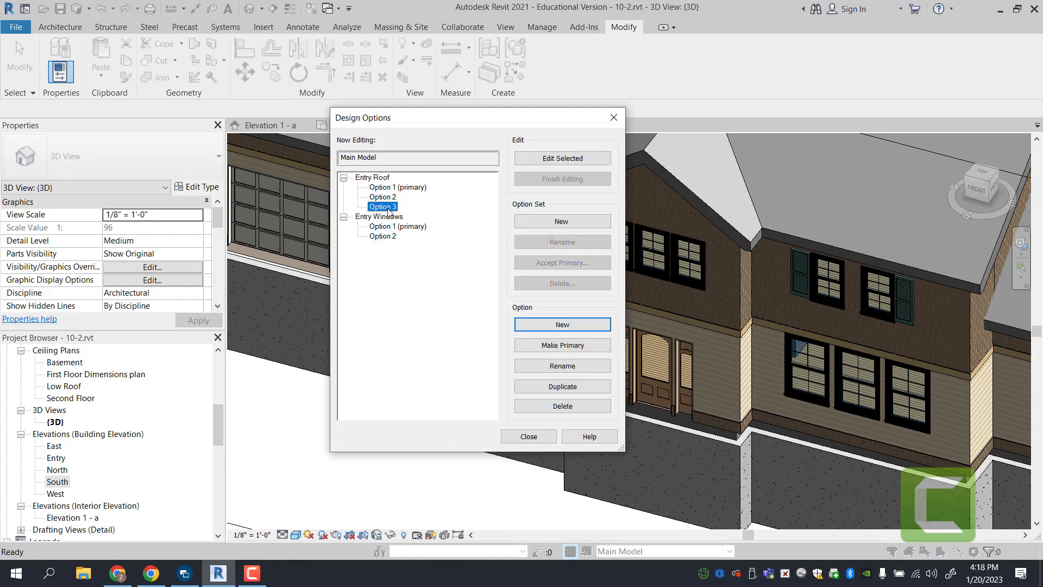
pyautogui.click(562, 366)
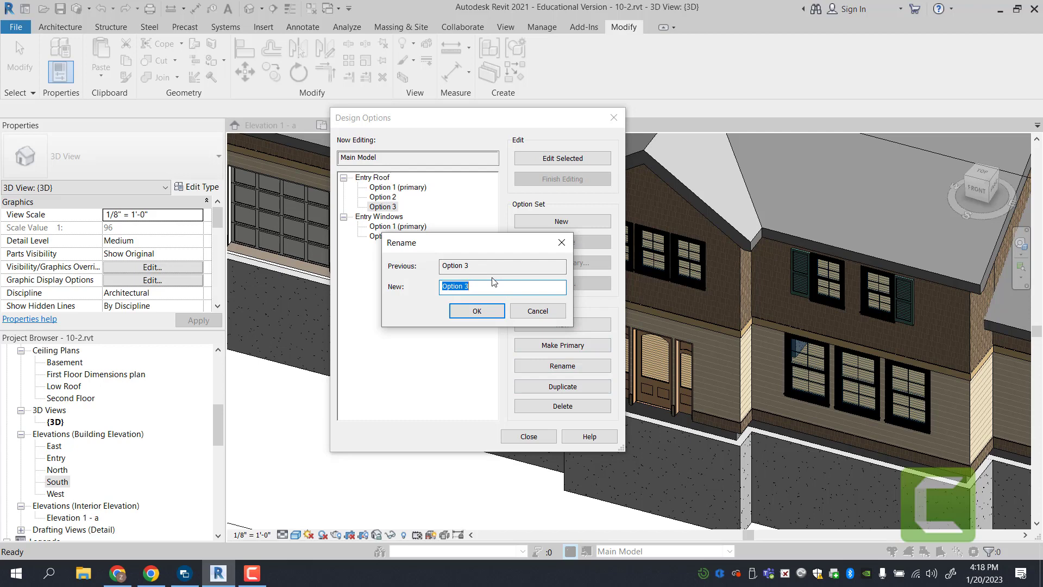
pyautogui.write('Trad')
pyautogui.click(483, 312)
# - Rename Option 2 of the Entry Roof set as Modern Curve and close the design options settings
pyautogui.click(390, 196)
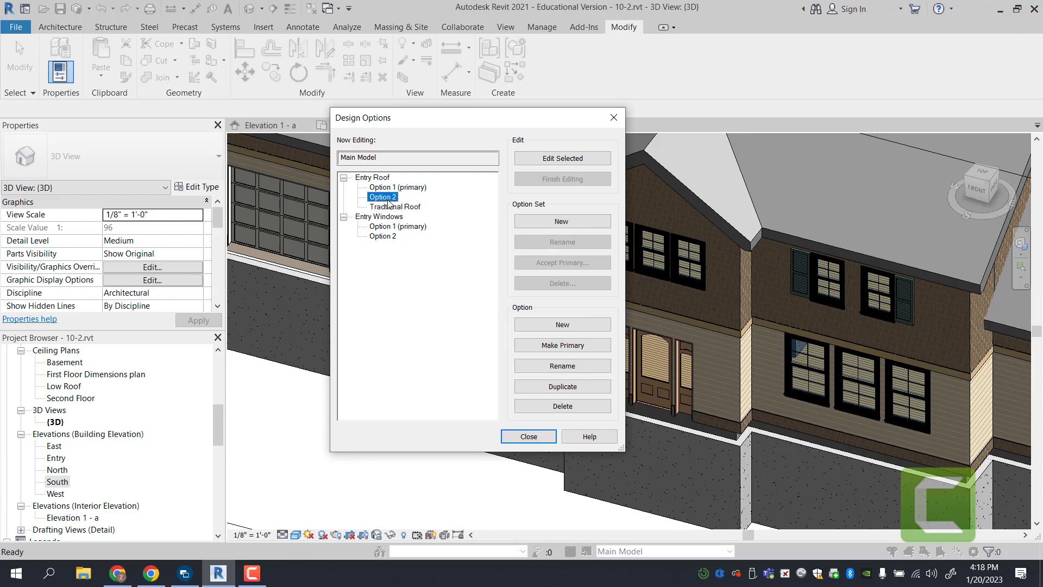
pyautogui.click(556, 368)
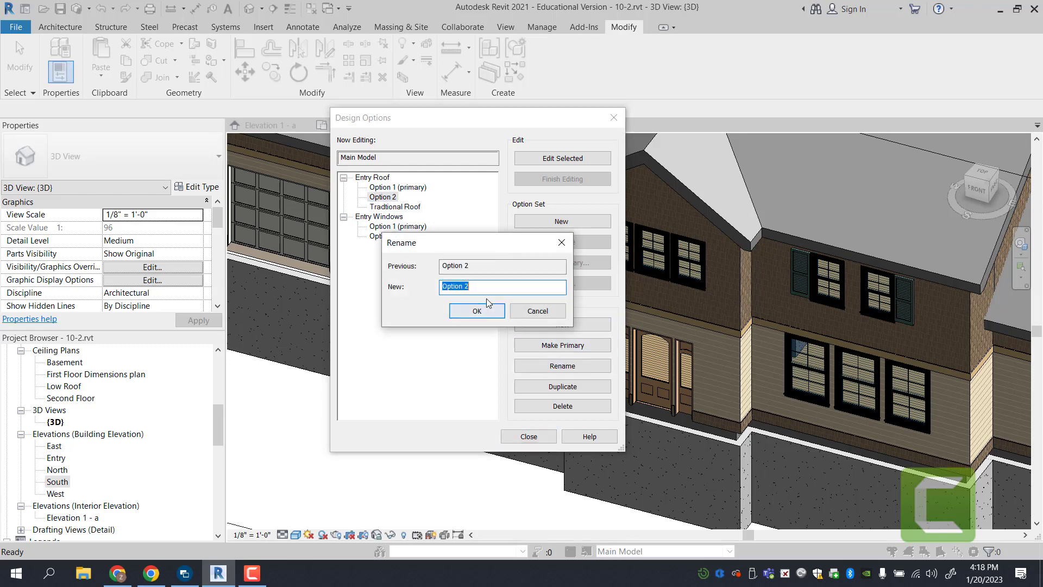
pyautogui.write('Modern Curve')
pyautogui.click(490, 311)
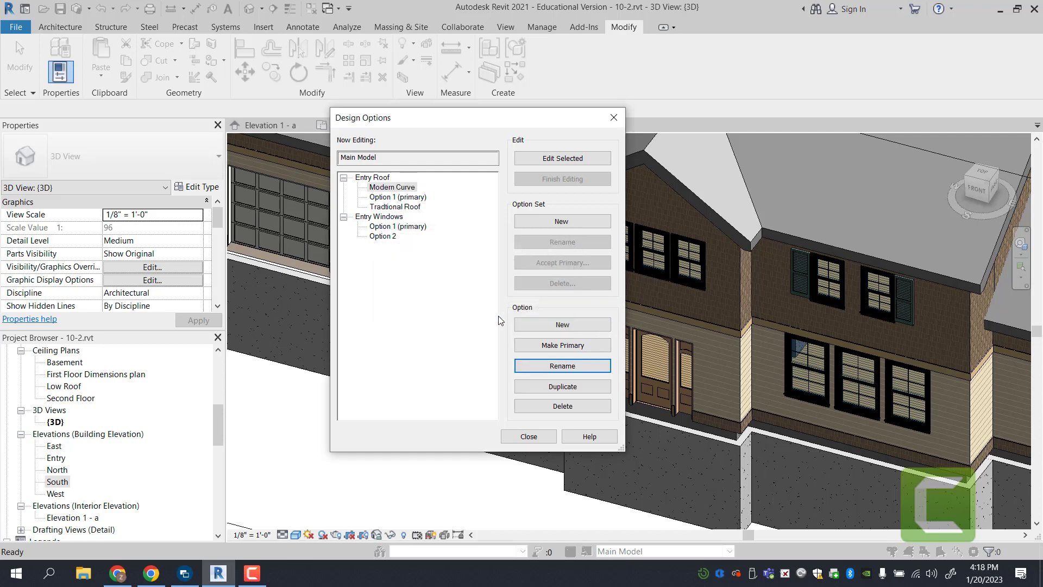
pyautogui.click(391, 197)
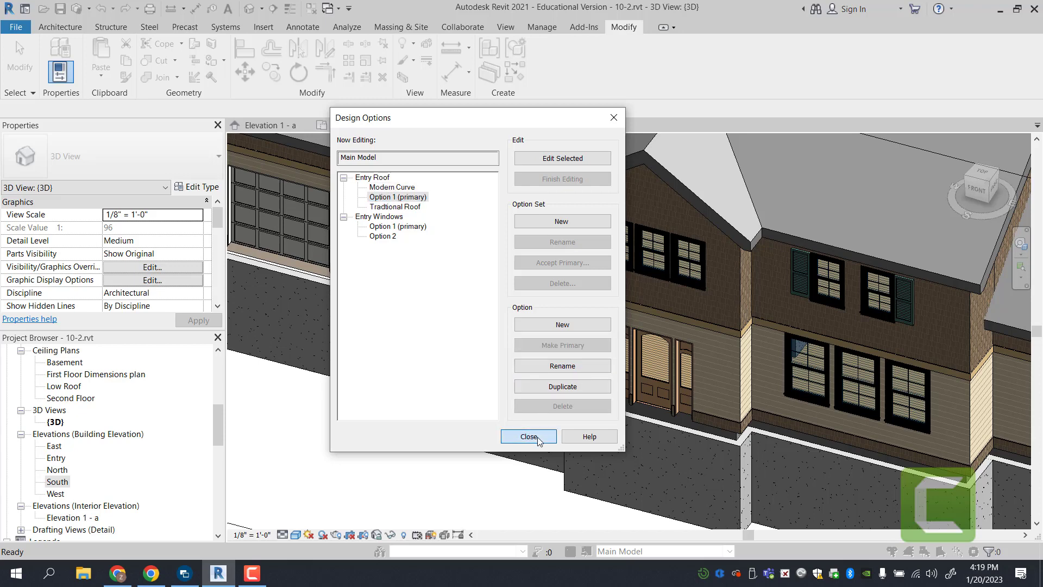
pyautogui.click(537, 438)
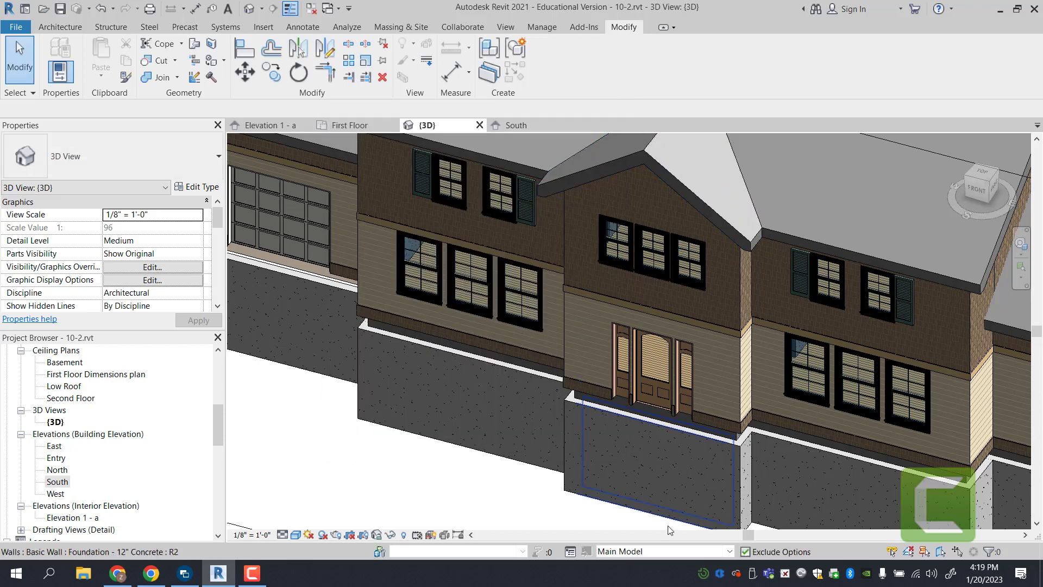
# - Make the Tradtional Roof option active for editing and open the First Floor plan
pyautogui.click(729, 552)
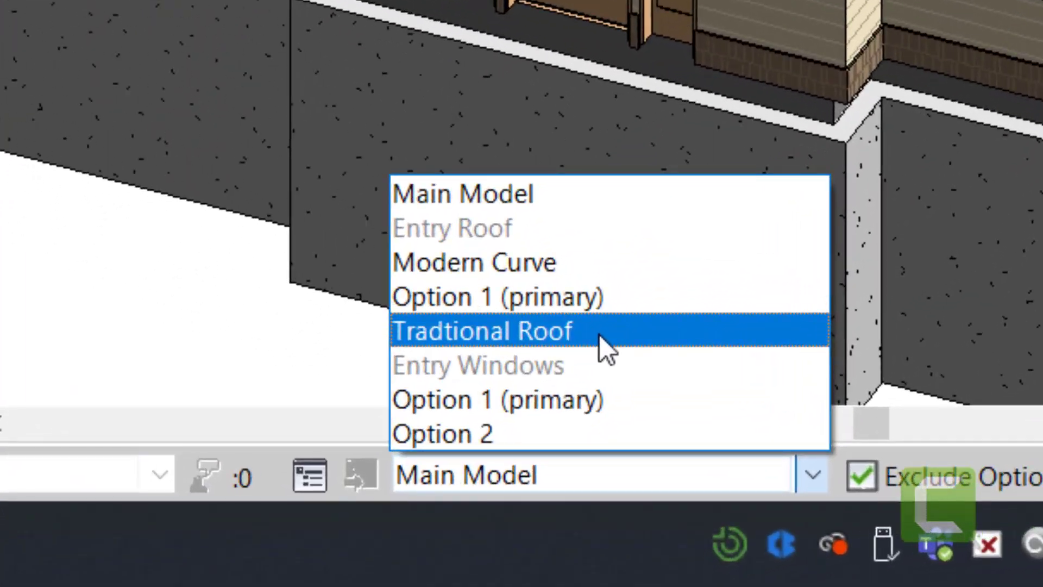
pyautogui.click(604, 373)
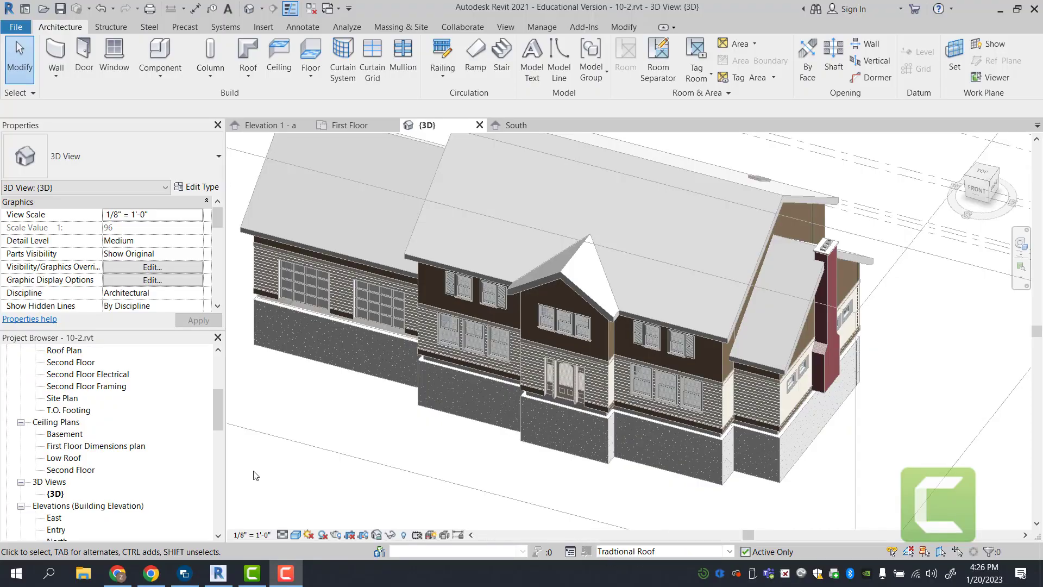
pyautogui.scroll(1, 183, 429)
pyautogui.moveTo(218, 419); pyautogui.dragTo(214, 386)
pyautogui.click(77, 422)
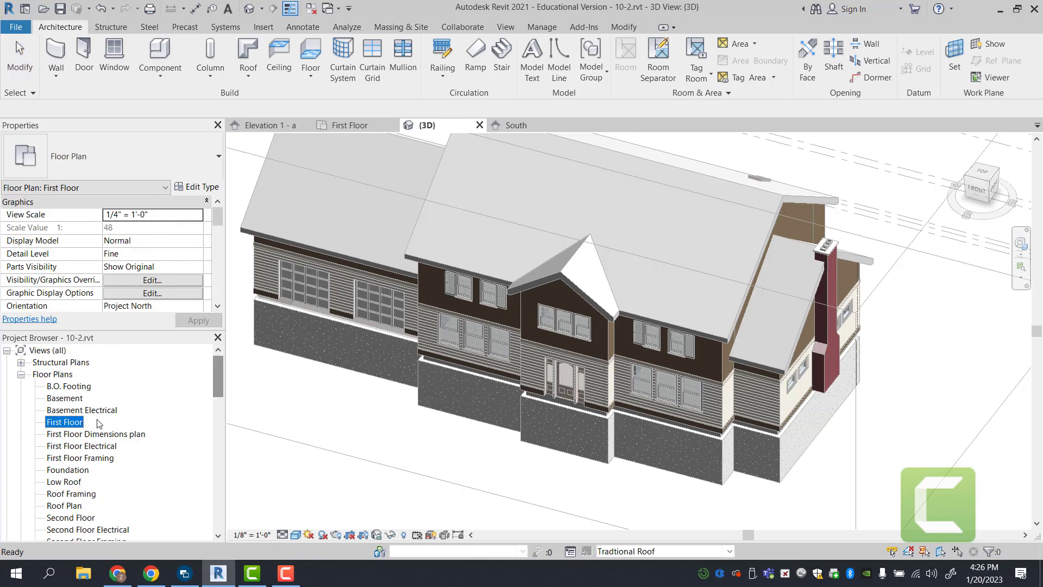
pyautogui.doubleClick(67, 427)
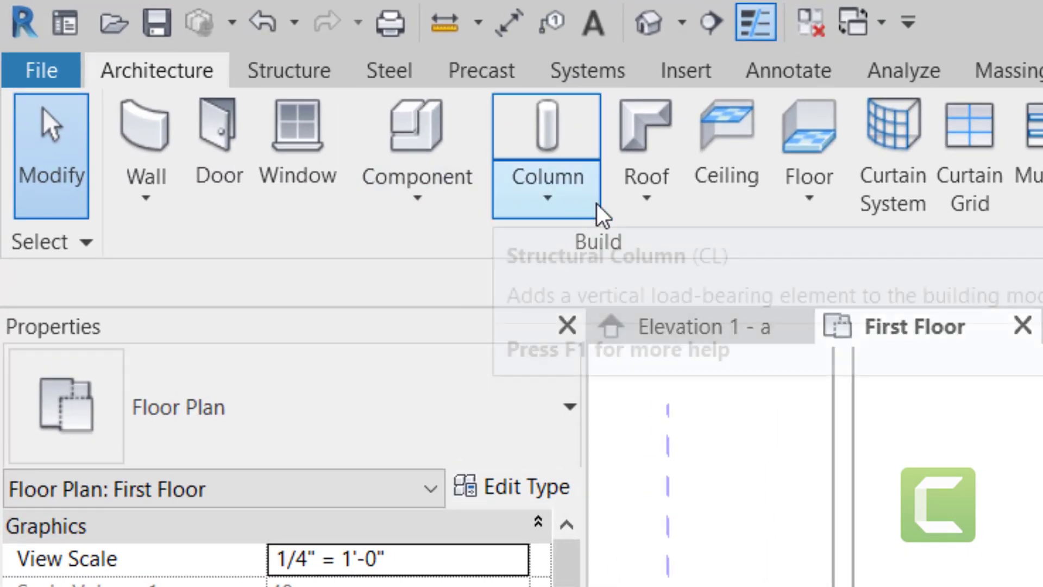
# - Start a Roof by Footprint with its base level set to Second Floor
pyautogui.click(645, 210)
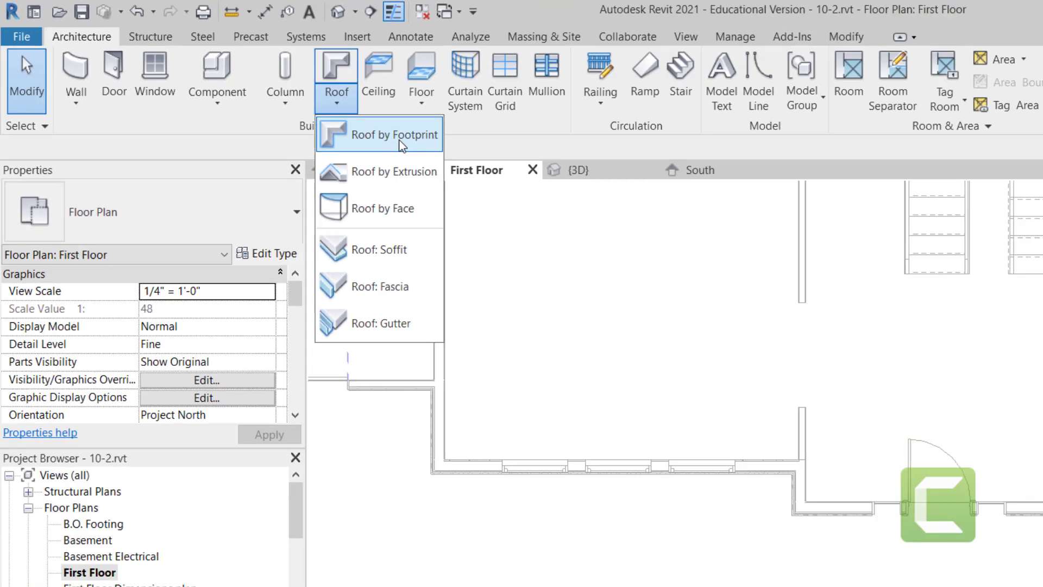
pyautogui.click(749, 262)
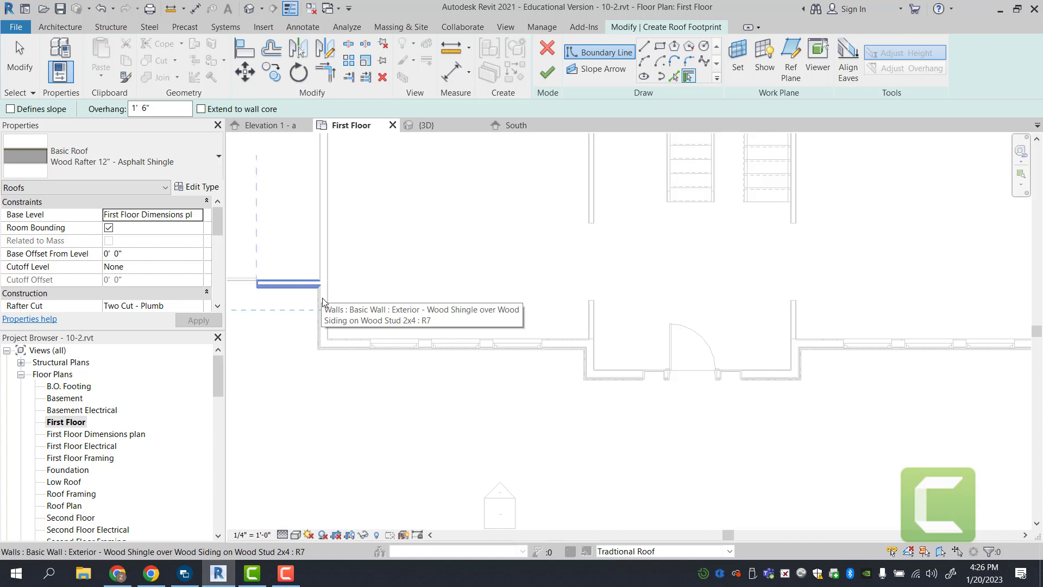
pyautogui.click(199, 216)
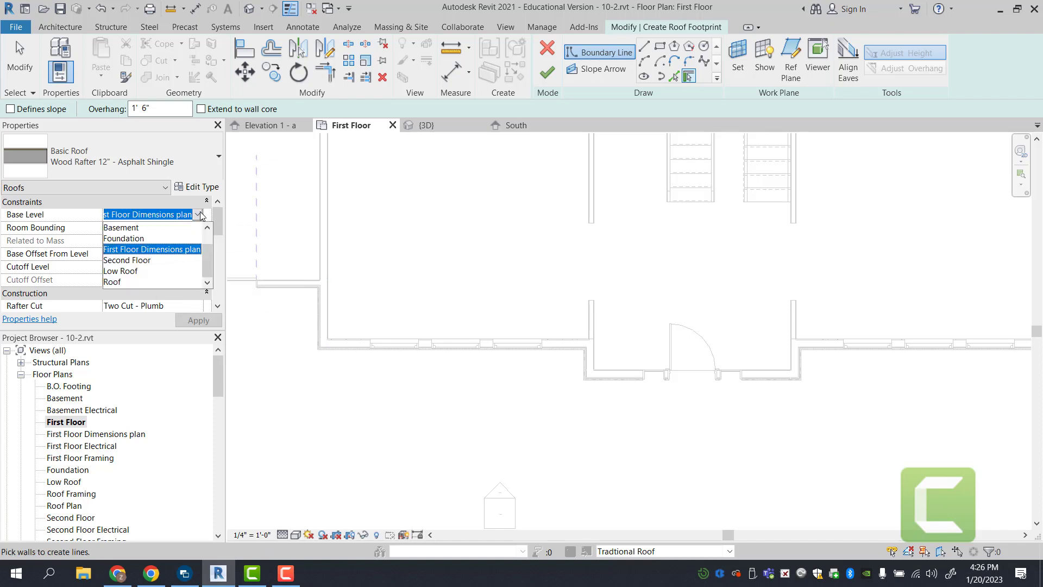
pyautogui.click(166, 260)
pyautogui.press('Return')
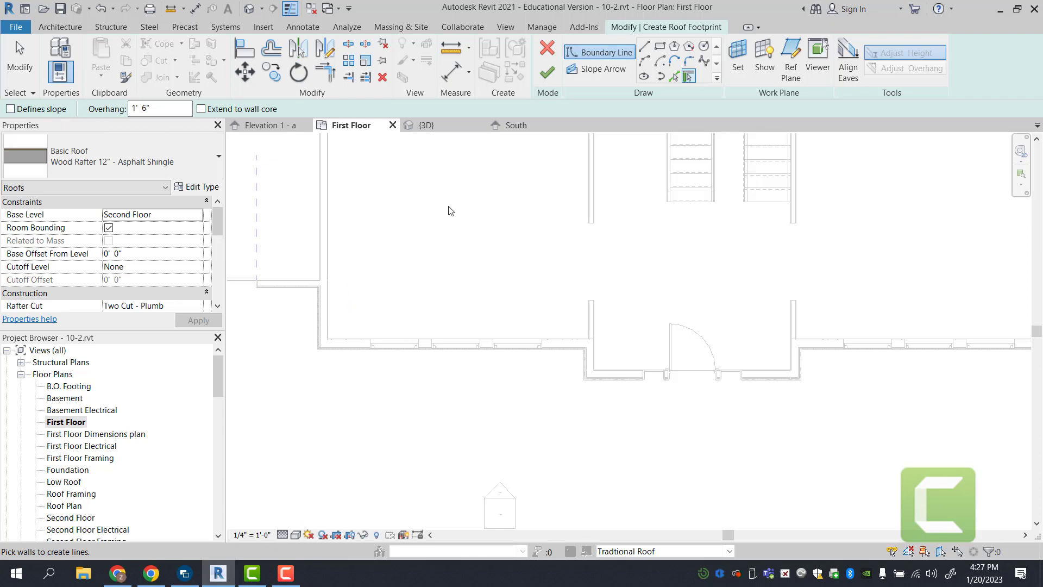
# - Trace non-sloping roof boundary lines along the exterior face of the front walls, following the entry projection
pyautogui.click(645, 47)
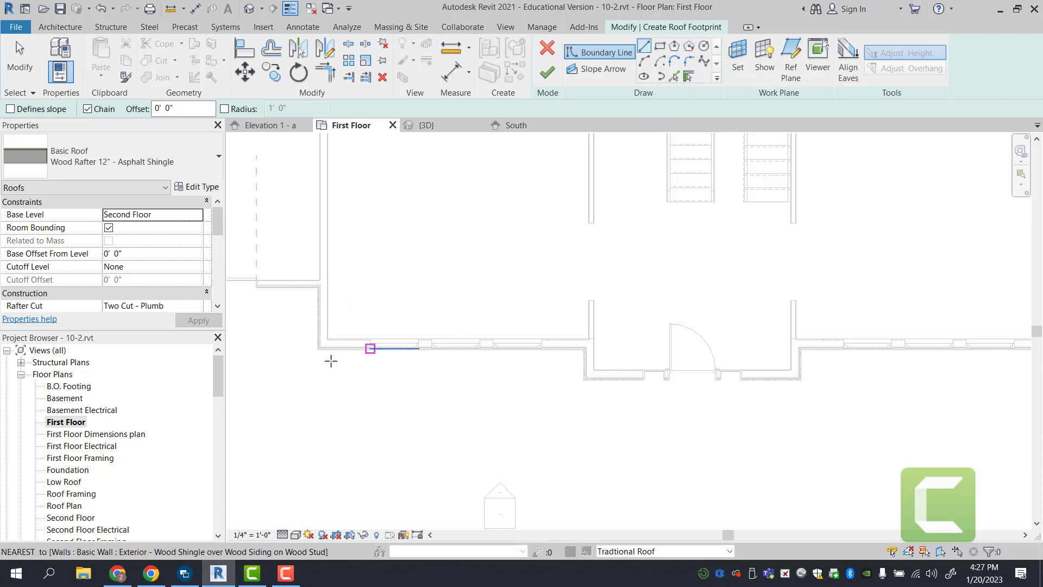
pyautogui.scroll(4, 311, 346)
pyautogui.click(321, 334)
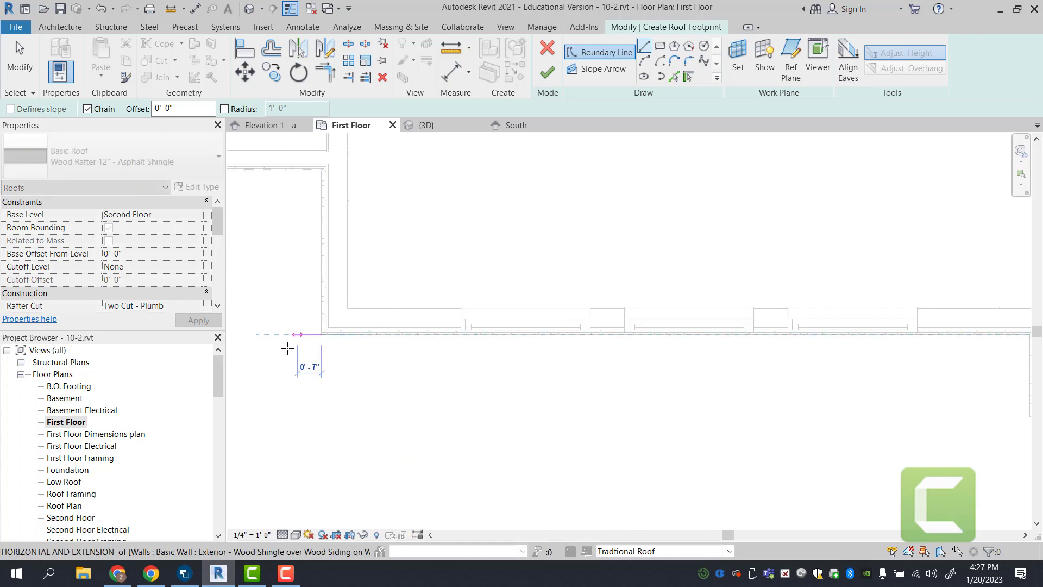
pyautogui.scroll(3, 717, 341)
pyautogui.click(708, 341)
pyautogui.scroll(-4, 708, 341)
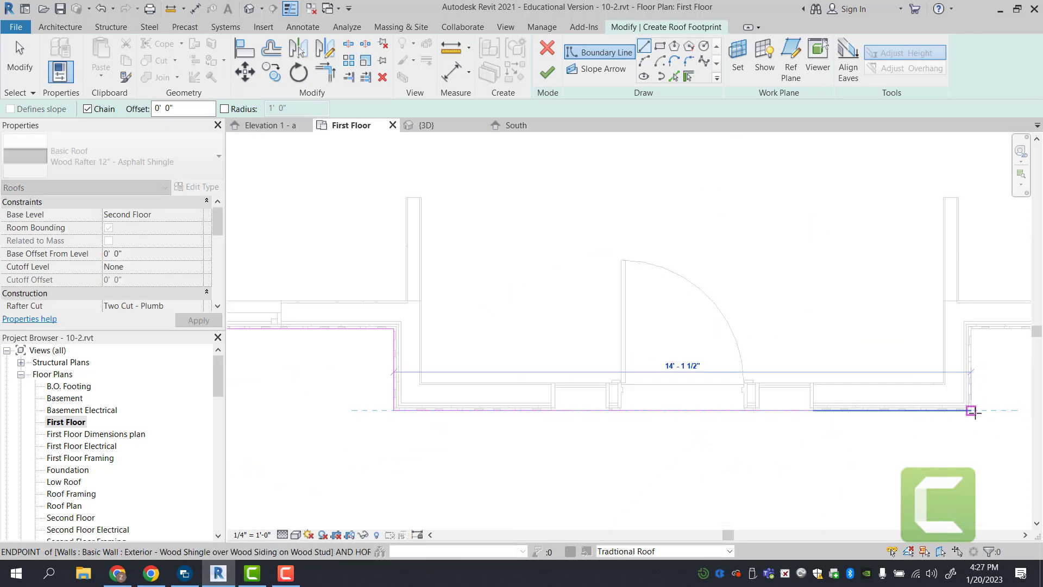
pyautogui.click(868, 354)
pyautogui.scroll(-2, 868, 354)
pyautogui.click(915, 340)
# - Draw 10'-0" boundary lines straight outward from both ends of the traced front wall, then end line drawing
pyautogui.click(915, 428)
pyautogui.scroll(1, 512, 349)
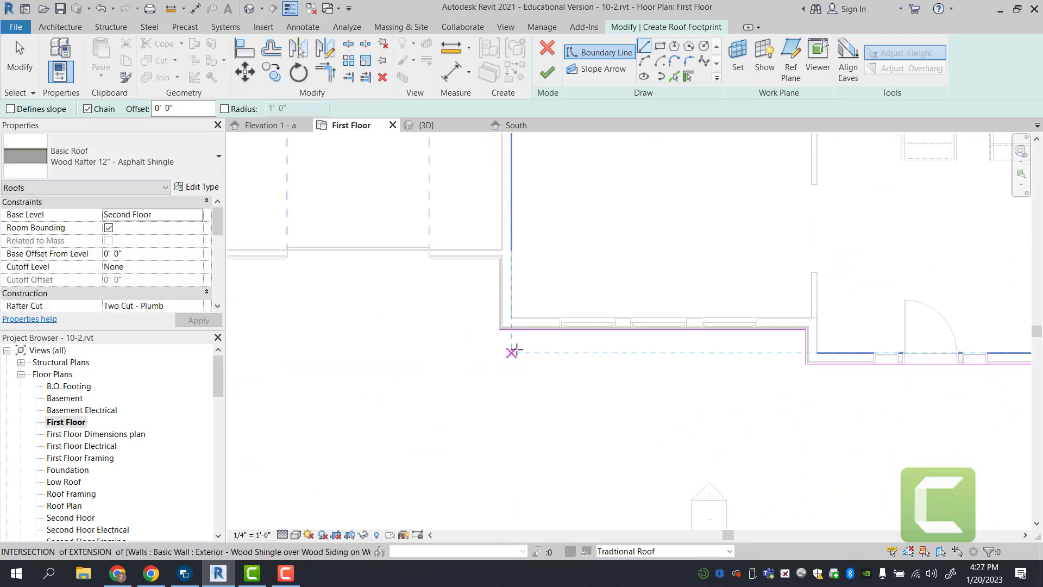
pyautogui.scroll(-1, 939, 372)
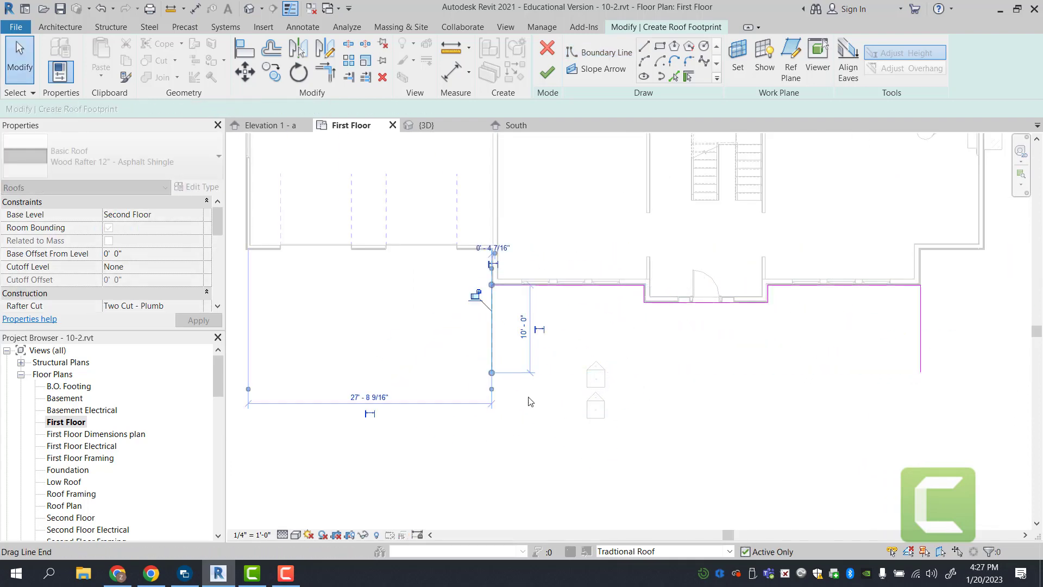
pyautogui.press('Escape')
pyautogui.press('Escape')
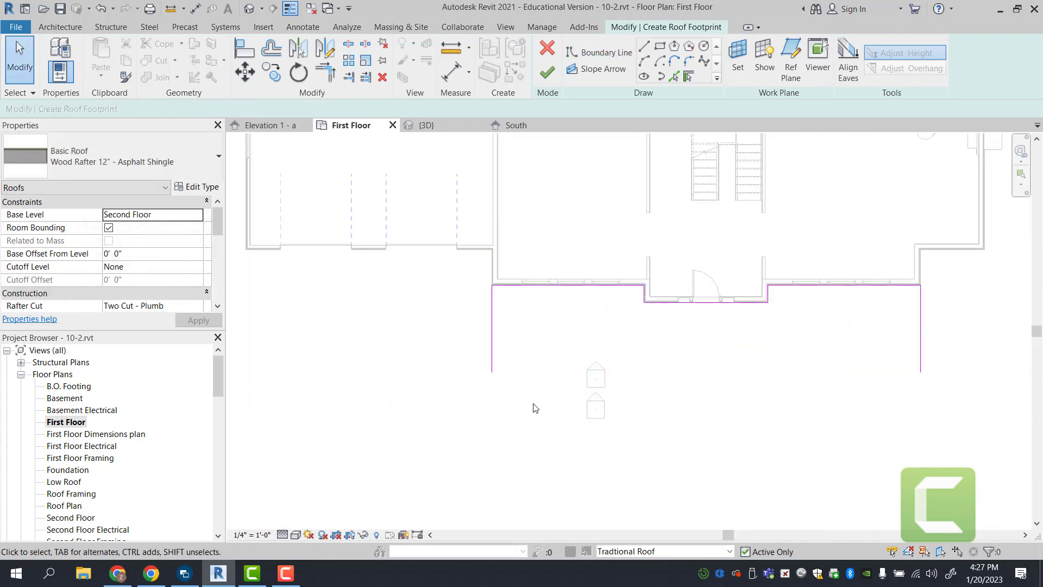
# - Close the footprint with a slope-defining front eave line between the two side lines and finish the roof
pyautogui.click(644, 46)
pyautogui.click(11, 109)
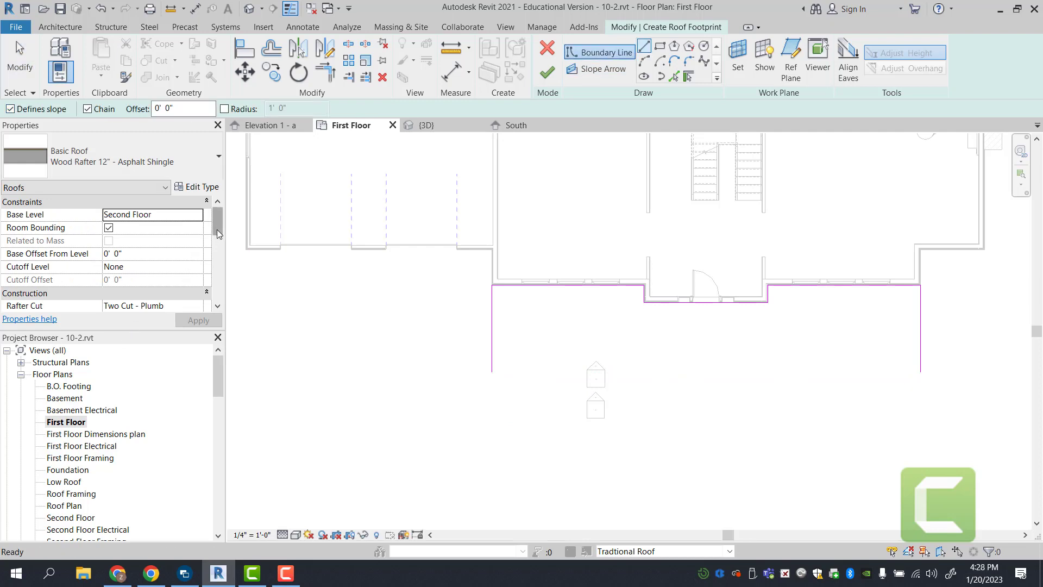
pyautogui.moveTo(217, 229); pyautogui.dragTo(215, 301)
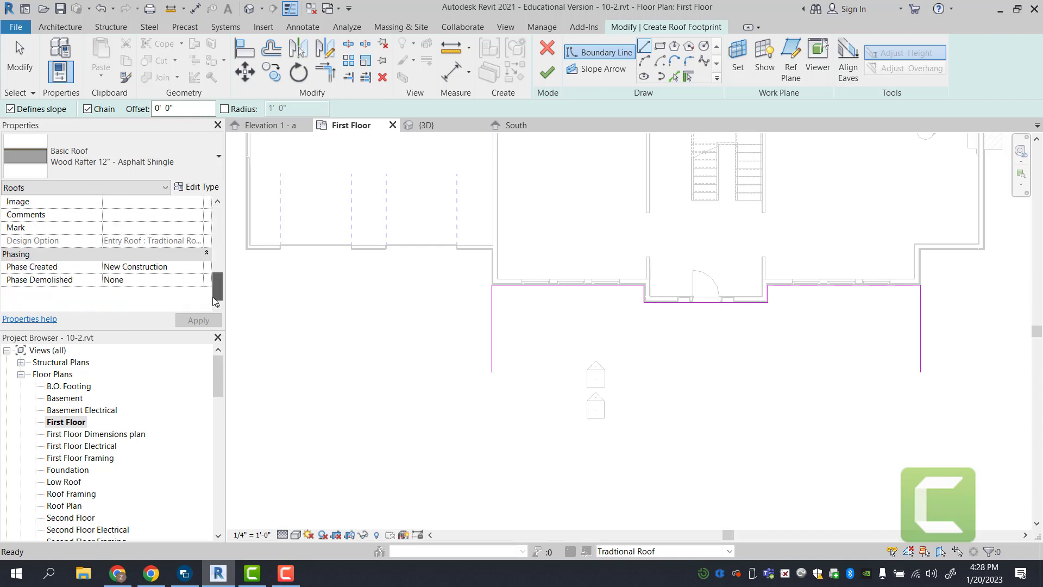
pyautogui.click(492, 372)
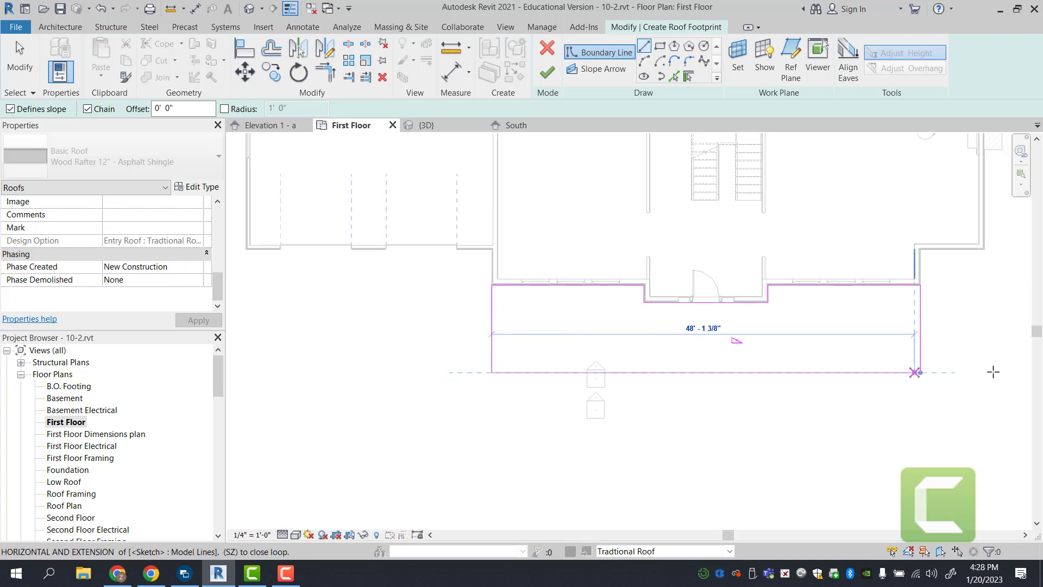
pyautogui.click(920, 372)
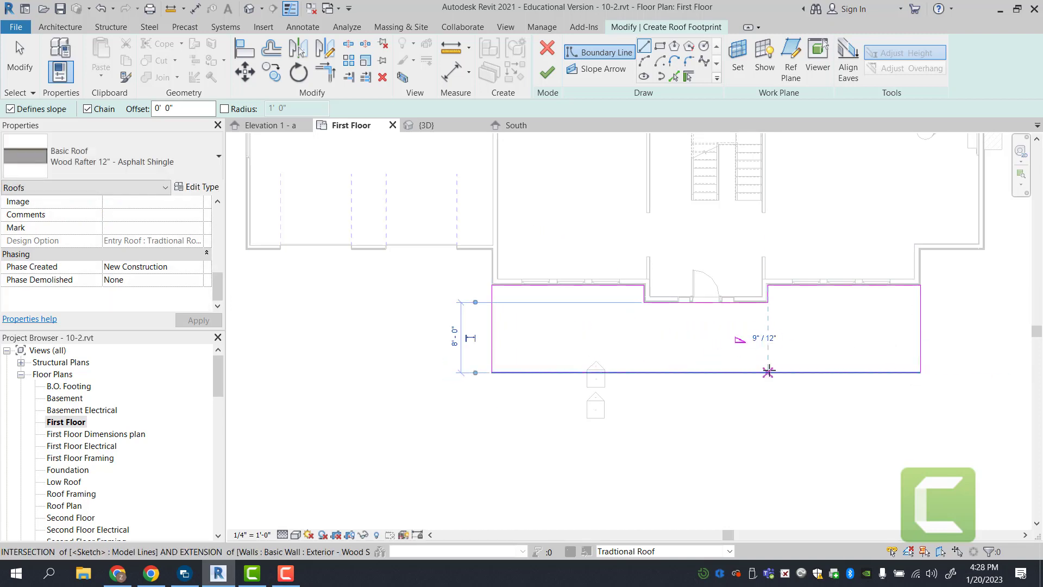
pyautogui.click(547, 79)
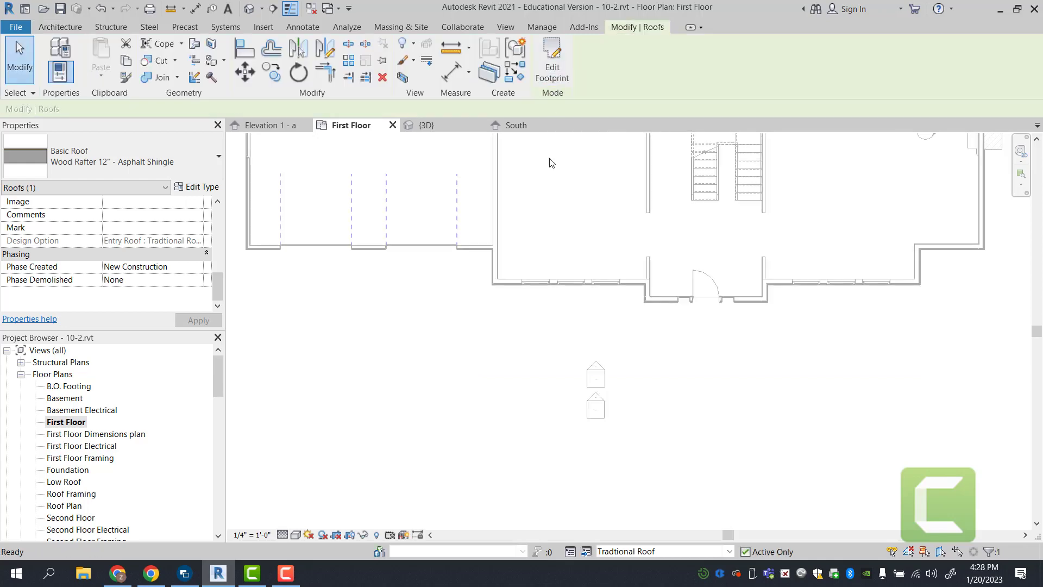
# - In the default 3D view, set the new roof's base level to First Floor Dimensions plan and look at the house from the front
pyautogui.click(249, 8)
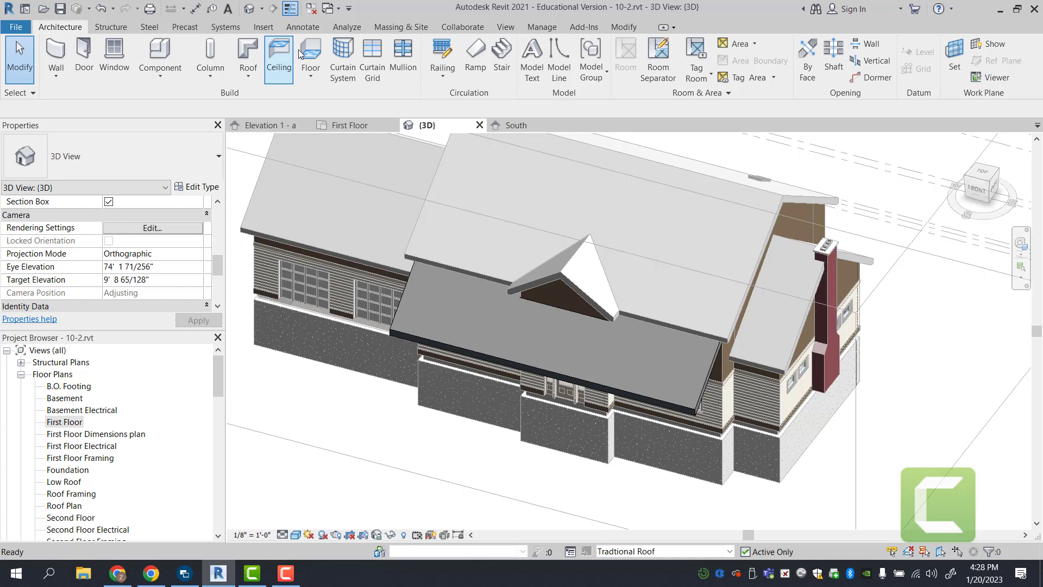
pyautogui.click(647, 353)
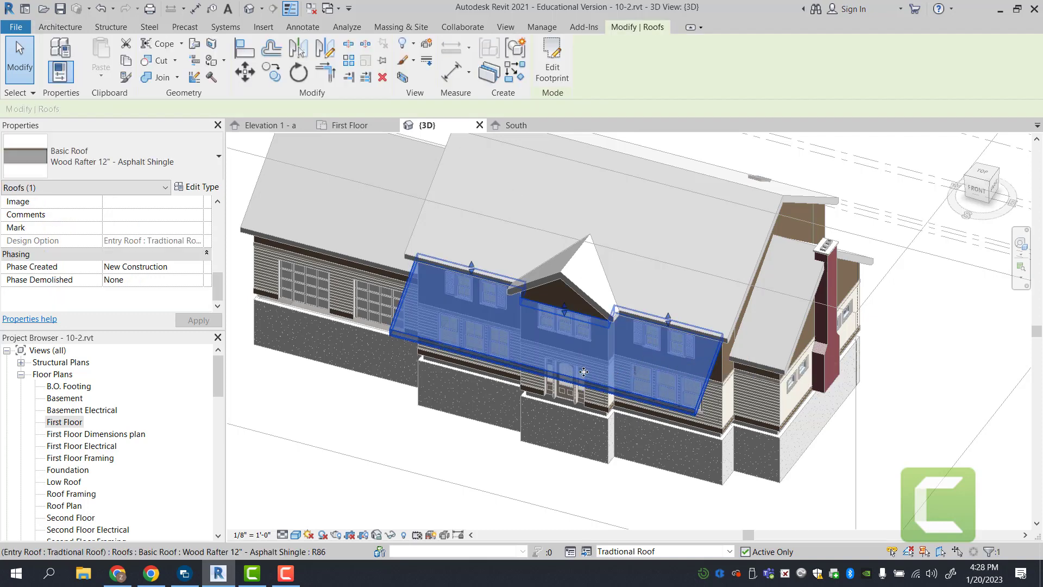
pyautogui.scroll(5, 164, 232)
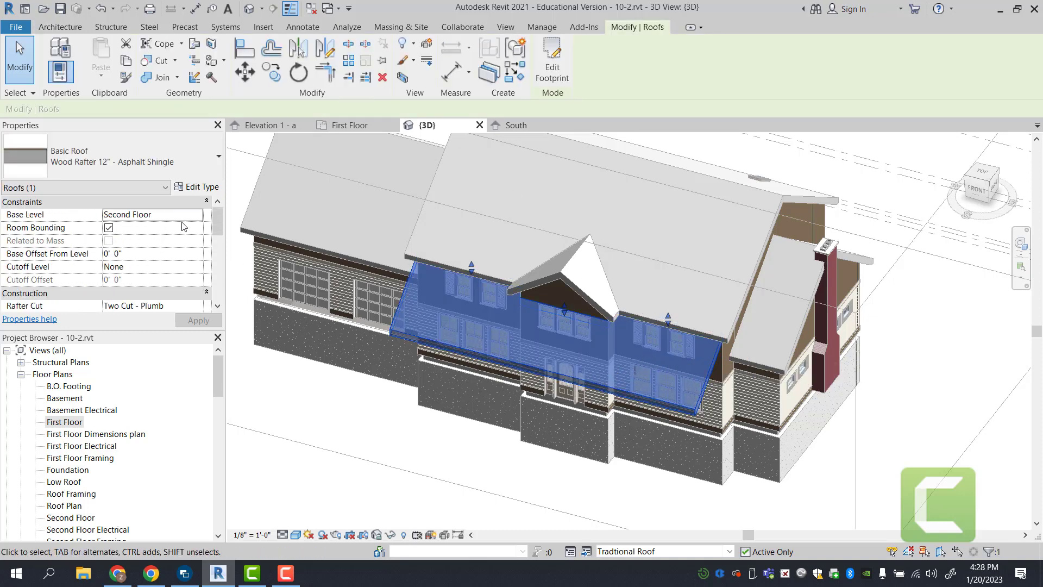
pyautogui.click(197, 214)
pyautogui.click(197, 214)
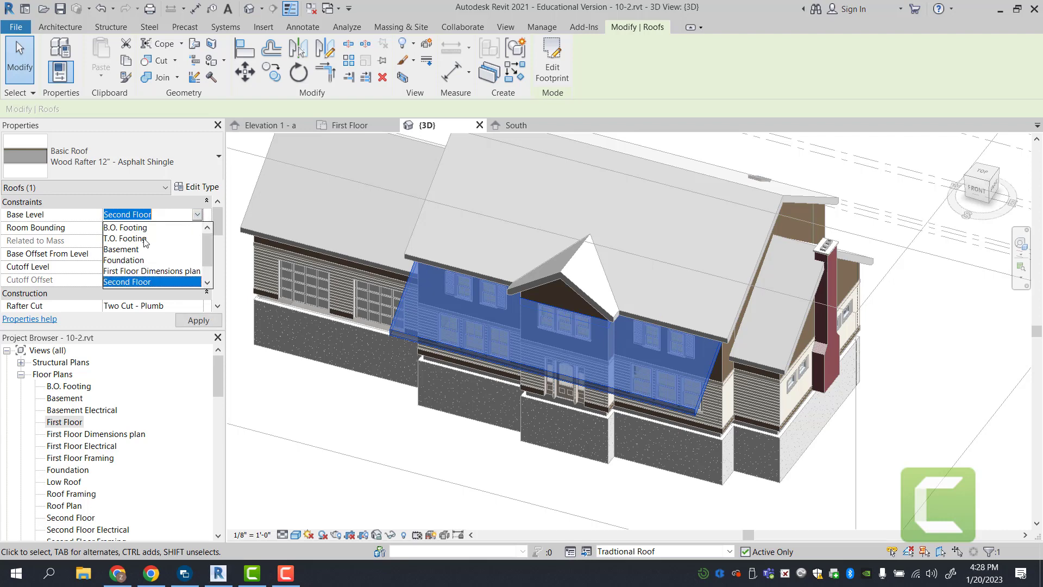
pyautogui.click(150, 270)
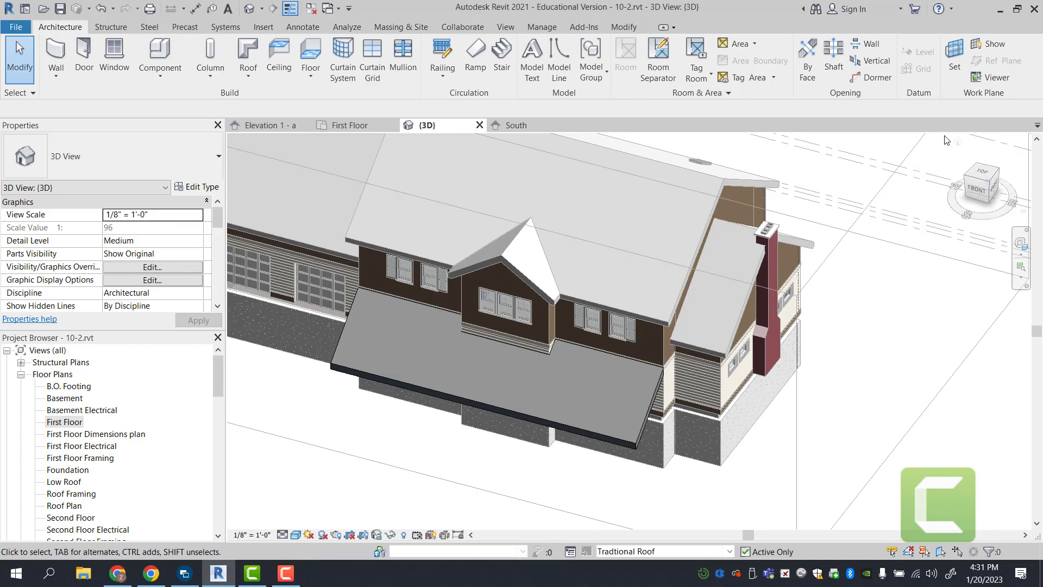
pyautogui.moveTo(988, 188)
pyautogui.mouseDown()
pyautogui.moveTo(964, 161)
pyautogui.moveTo(232, 159)
pyautogui.moveTo(359, 169)
pyautogui.moveTo(337, 162)
pyautogui.mouseUp()
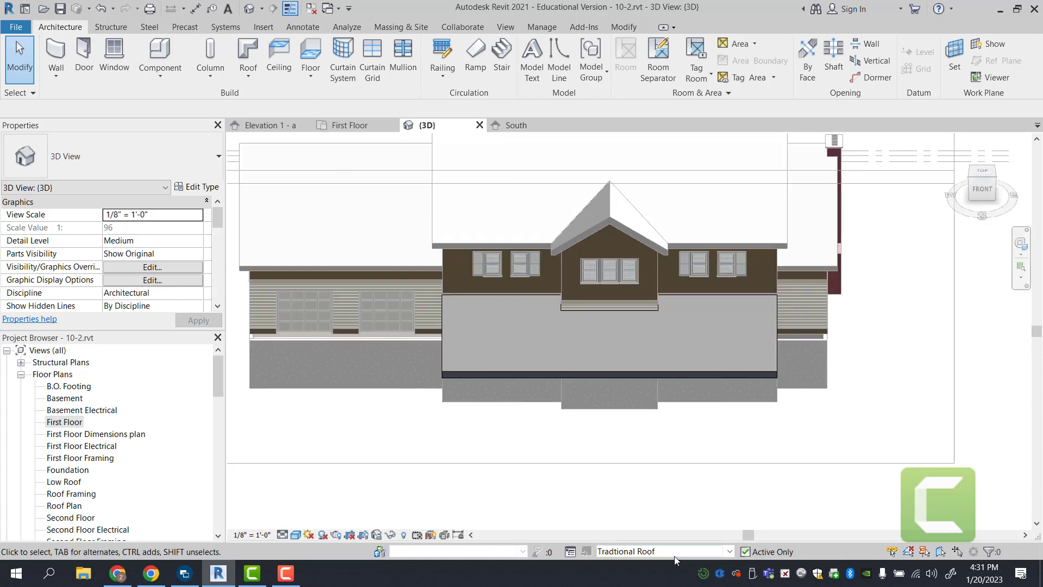
# - Preview the Modern Curve design option in the 3D view and leave Main Model as the active design option
pyautogui.click(674, 553)
pyautogui.click(662, 467)
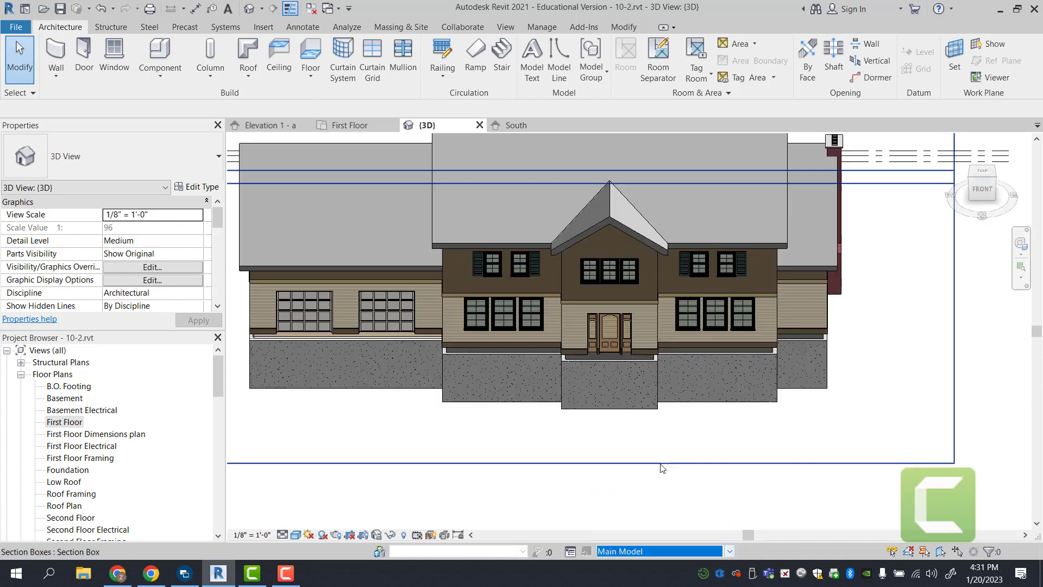
pyautogui.click(630, 551)
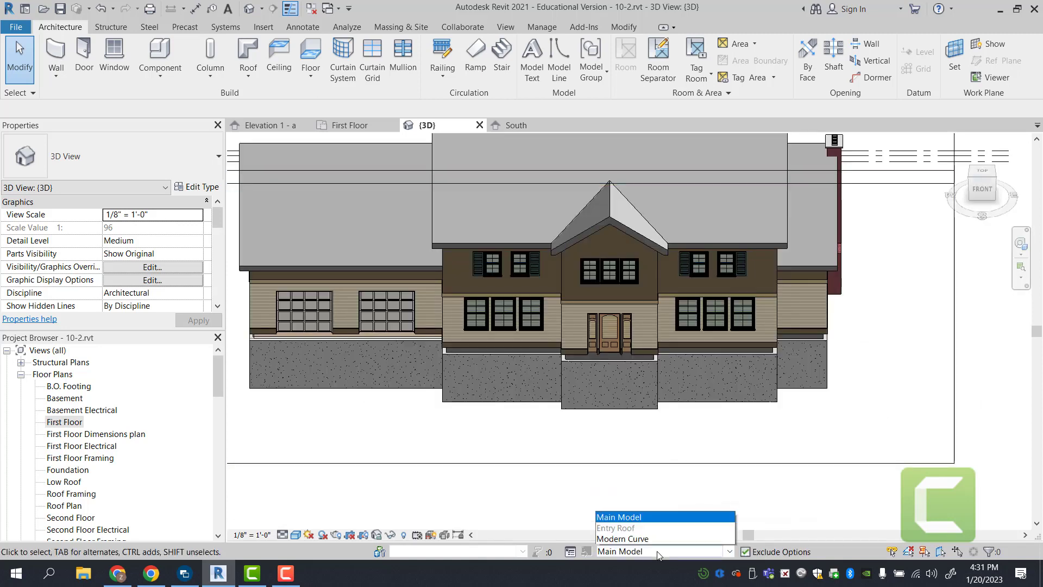
pyautogui.click(655, 487)
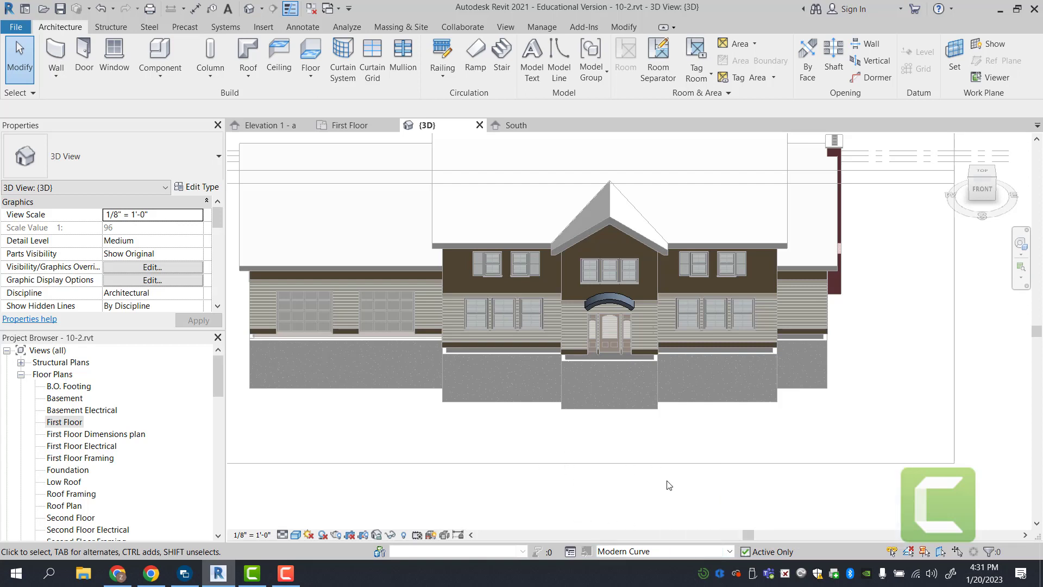
pyautogui.click(646, 550)
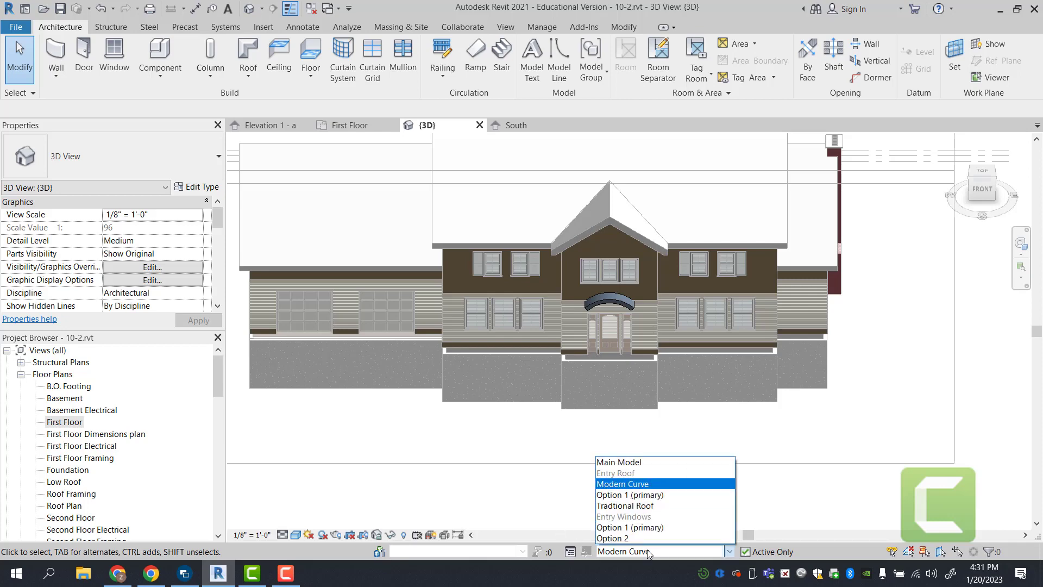
pyautogui.click(636, 461)
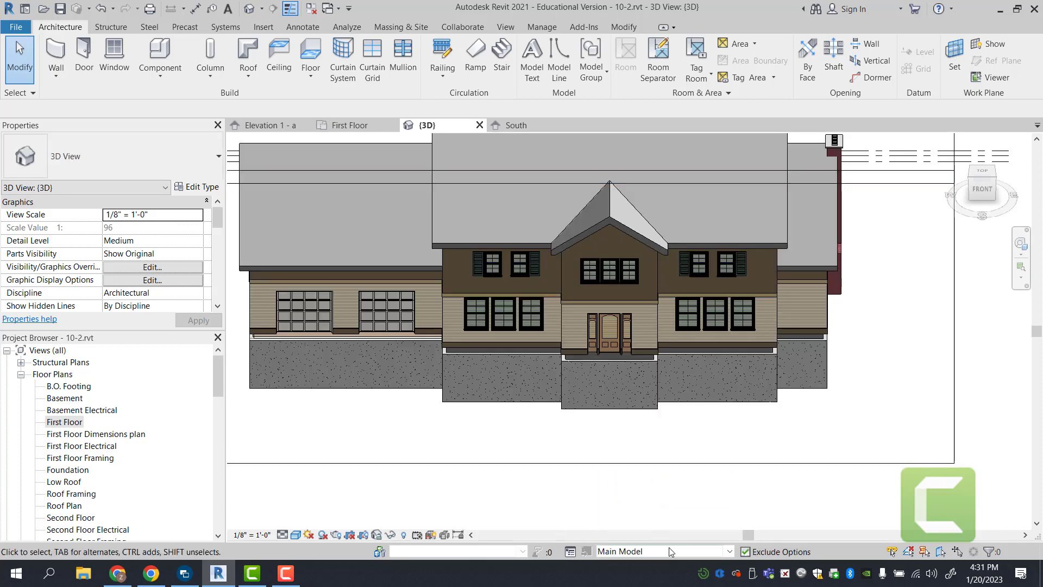
# - Orient the 3D view to the corner between front and right, and frame the whole house
pyautogui.scroll(-3, 621, 471)
pyautogui.scroll(2, 701, 255)
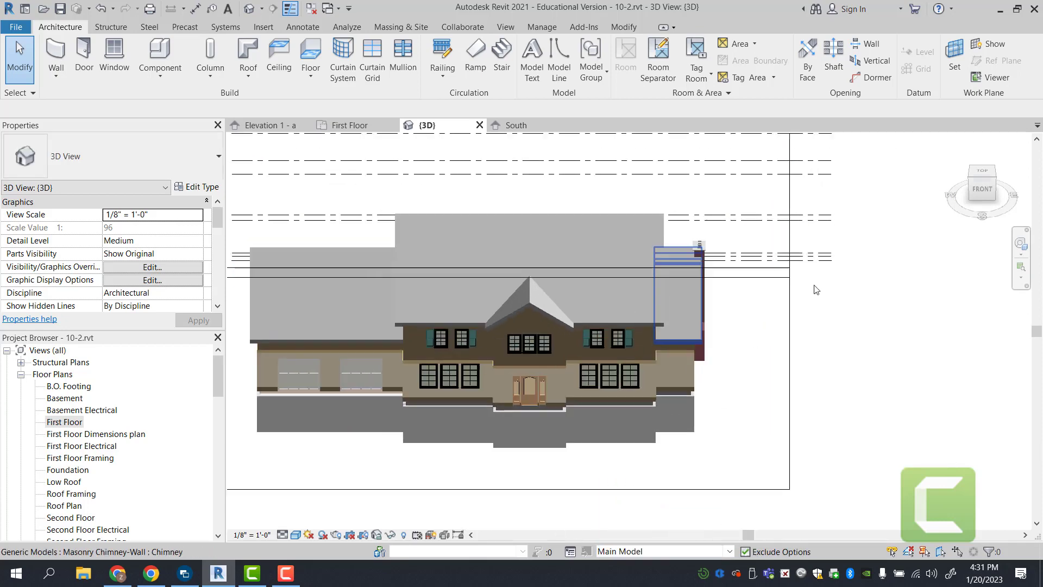
pyautogui.click(993, 177)
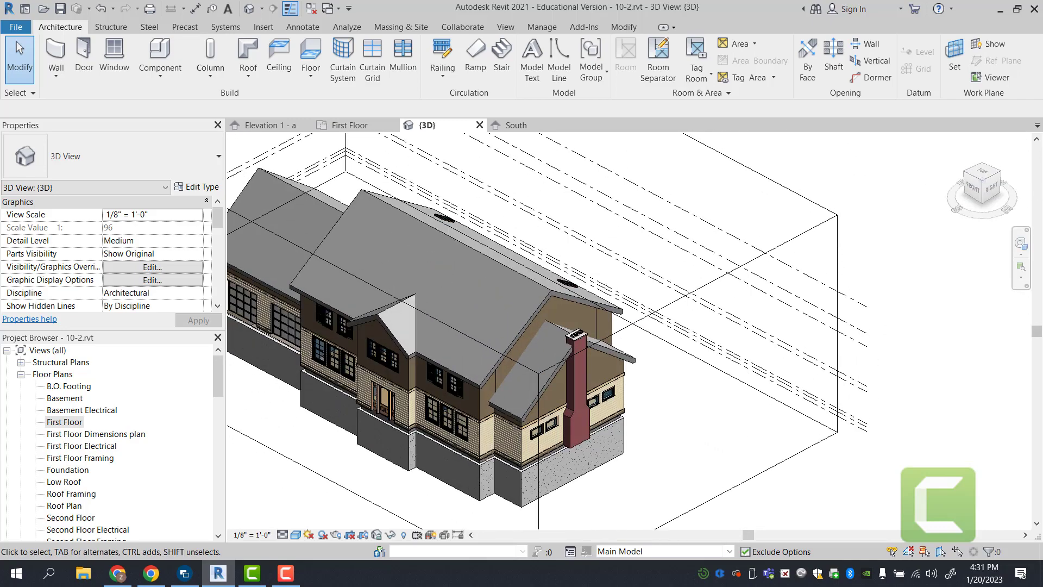
pyautogui.scroll(-2, 489, 263)
pyautogui.moveTo(656, 261); pyautogui.dragTo(827, 191, button='middle')
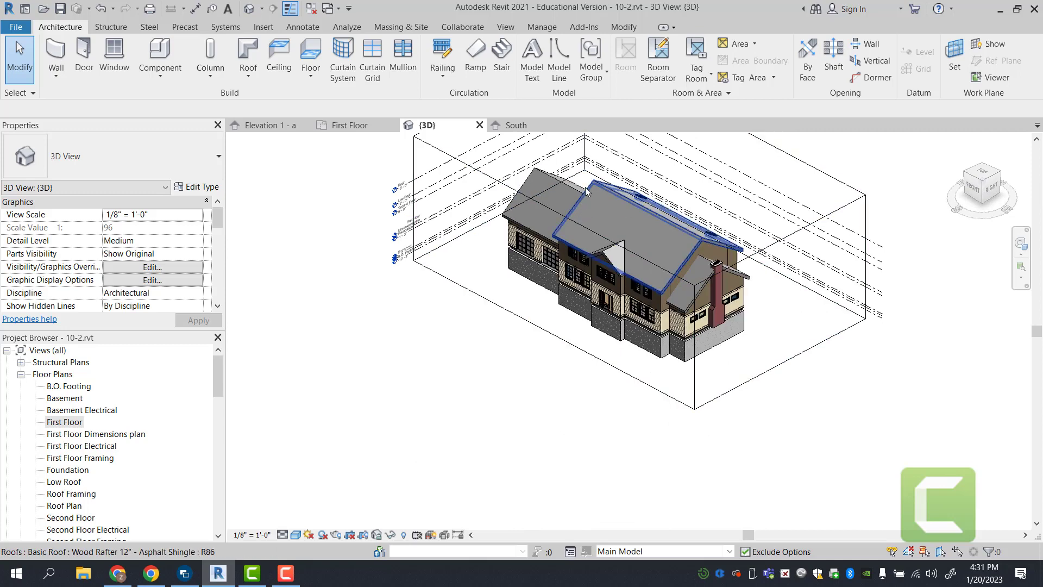